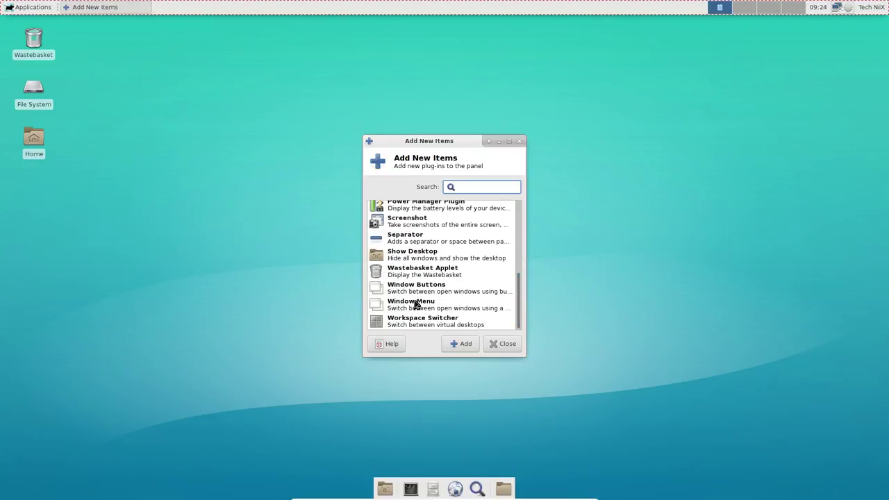
Step: Close the list of new panel items and search for "whisker" in Add/Remove Software
{"action": "left_click_drag", "start_coordinate": [520, 321], "coordinate": [525, 243]}
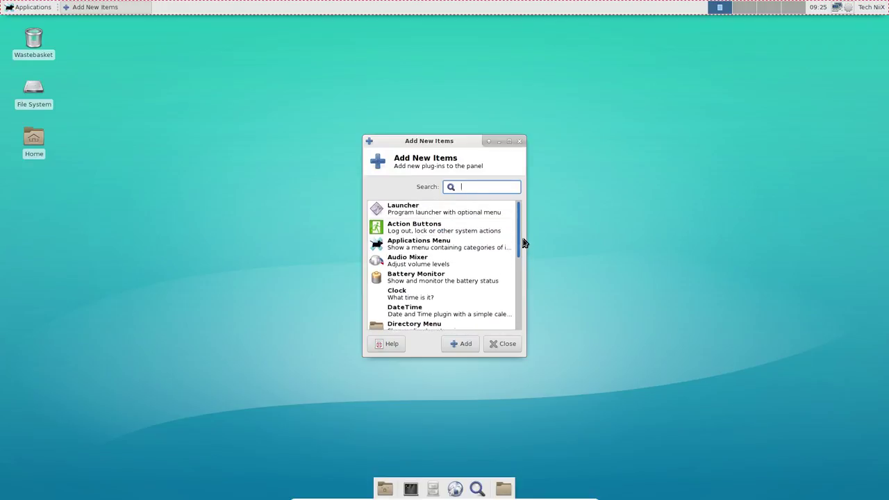
{"action": "left_click", "coordinate": [505, 346]}
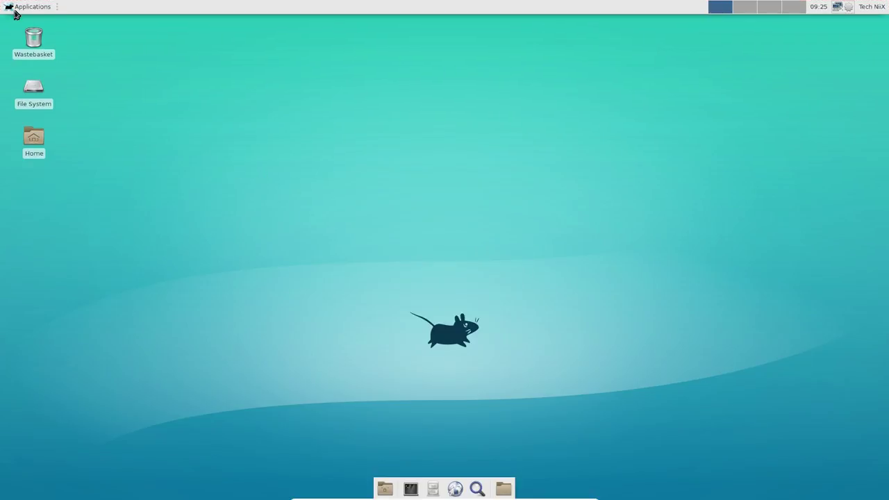
{"action": "left_click", "coordinate": [56, 8]}
{"action": "mouse_move", "coordinate": [45, 165]}
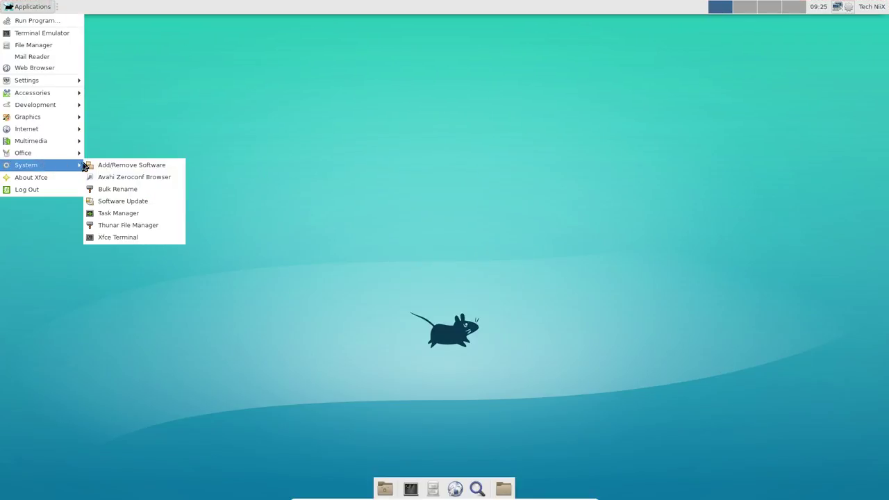
{"action": "left_click", "coordinate": [118, 165]}
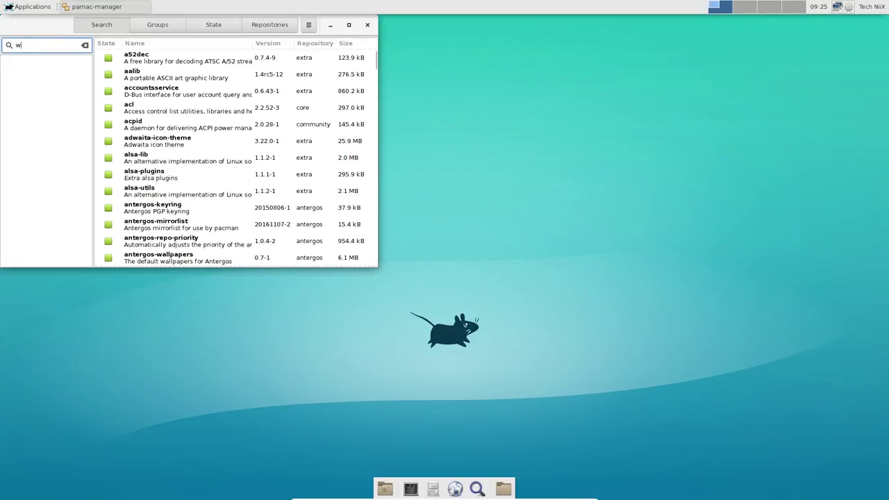
{"action": "type", "text": "whisker"}
{"action": "key", "text": "Return"}
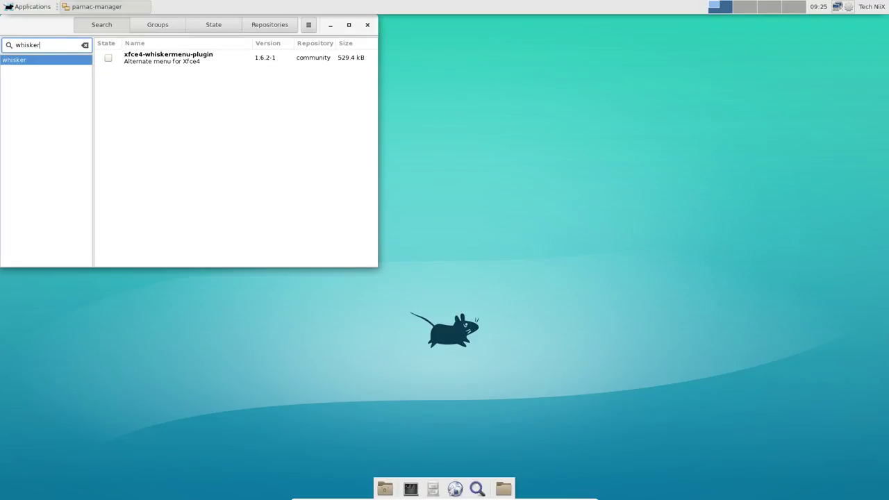
Step: Install the xfce4-whiskermenu-plugin package, authenticating with the account password, and move the package manager window to the middle of the desktop
{"action": "left_click", "coordinate": [108, 58]}
{"action": "left_click", "coordinate": [325, 259]}
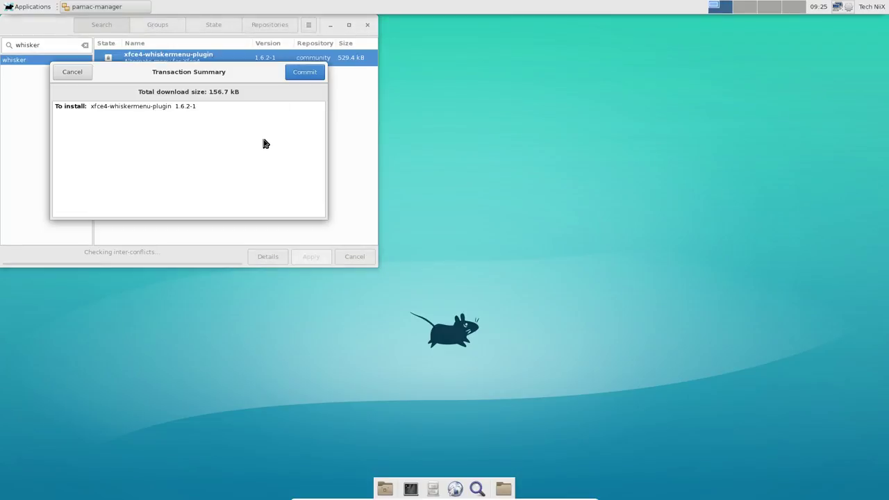
{"action": "left_click", "coordinate": [303, 69]}
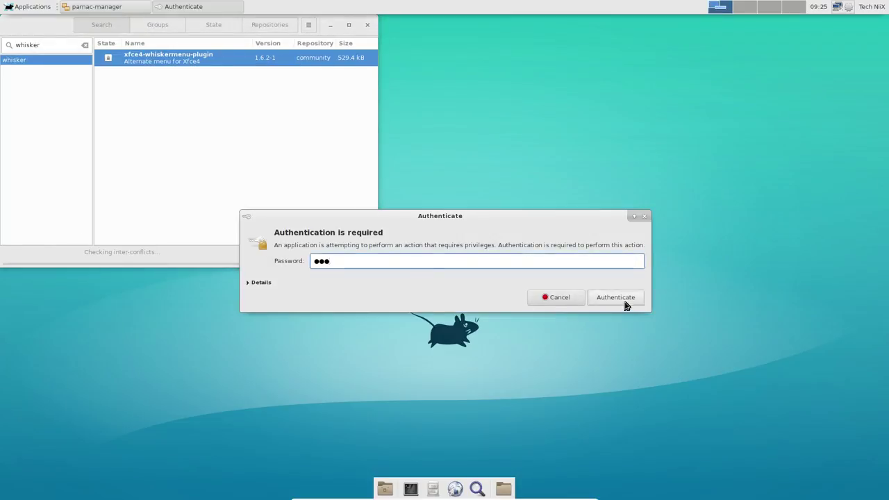
{"action": "left_click", "coordinate": [624, 302]}
{"action": "left_click_drag", "start_coordinate": [76, 31], "coordinate": [264, 137]}
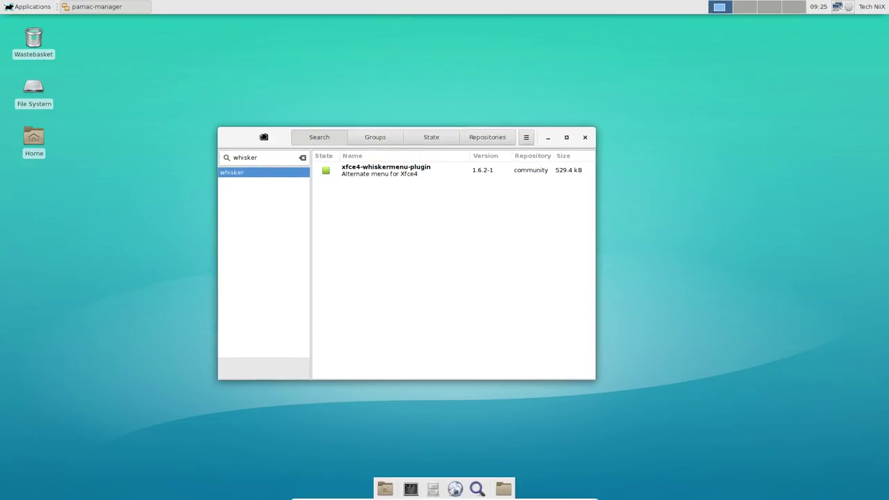
Step: Add the Whisker Menu item to the upper desktop panel and close the list of new items
{"action": "right_click", "coordinate": [209, 5]}
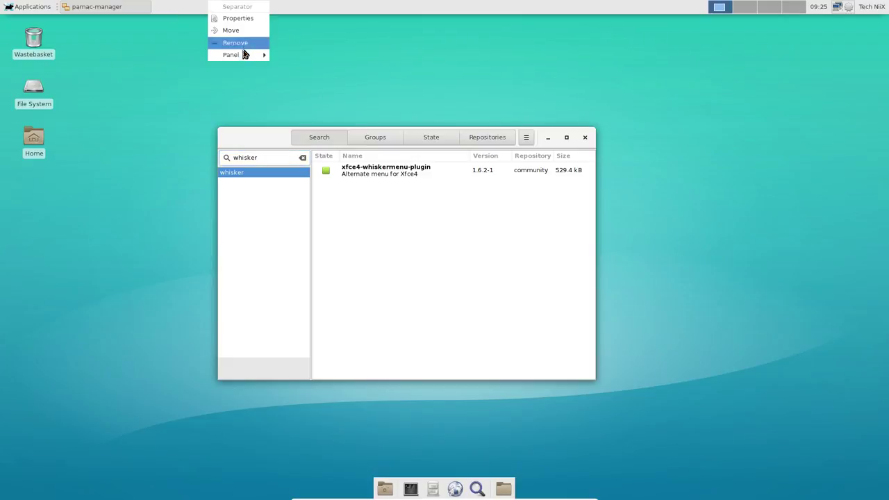
{"action": "mouse_move", "coordinate": [262, 55]}
{"action": "left_click", "coordinate": [293, 56]}
{"action": "scroll", "coordinate": [452, 278], "scroll_direction": "down", "scroll_amount": 10}
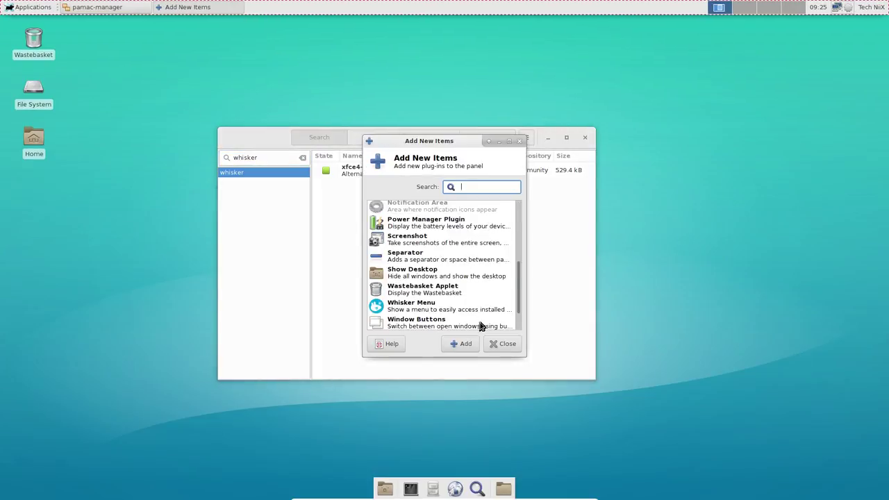
{"action": "left_click", "coordinate": [405, 273]}
{"action": "left_click", "coordinate": [463, 345]}
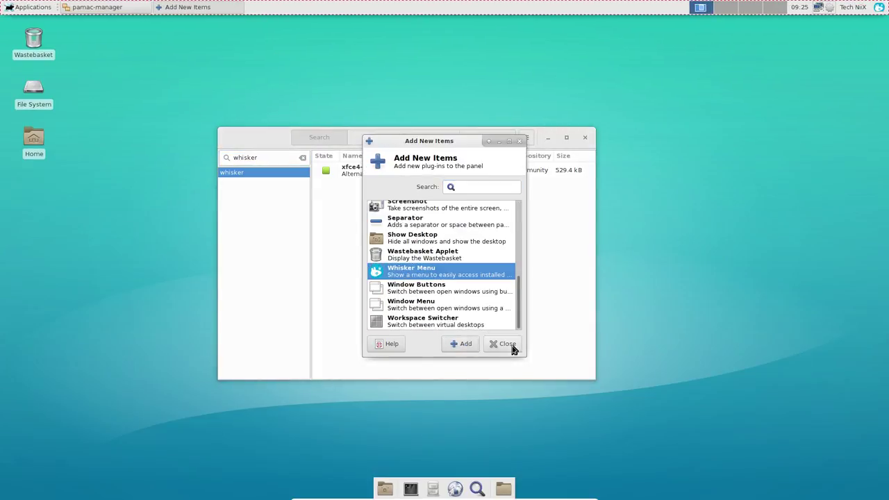
{"action": "left_click", "coordinate": [507, 344]}
Step: Move the Whisker Menu to the start of the panel, before the Applications Menu
{"action": "right_click", "coordinate": [880, 9]}
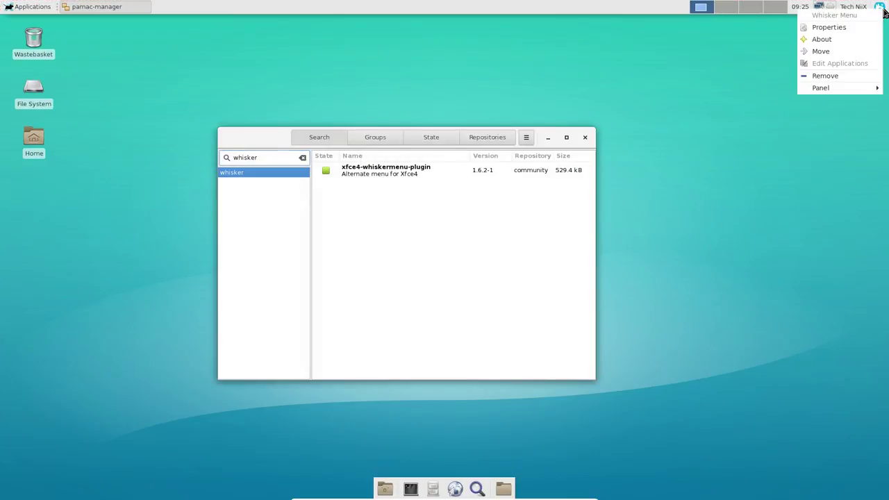
{"action": "left_click", "coordinate": [854, 51]}
{"action": "left_click", "coordinate": [3, 5]}
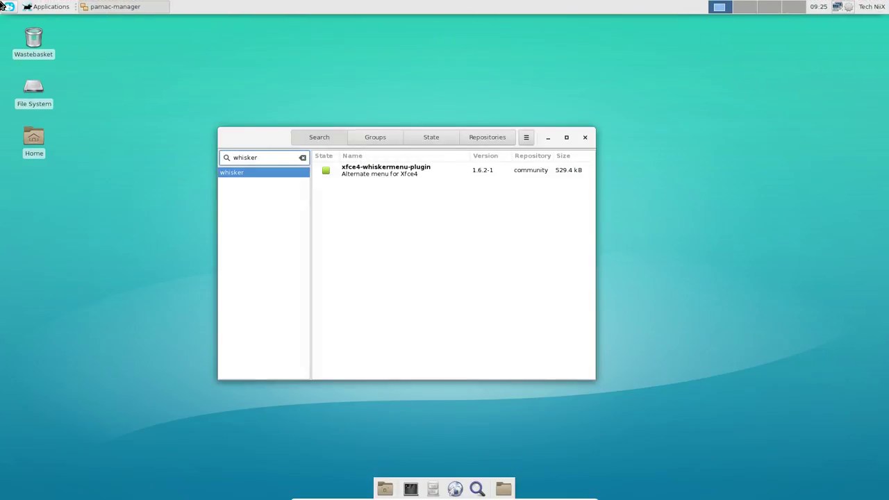
{"action": "right_click", "coordinate": [48, 6]}
{"action": "left_click", "coordinate": [63, 48]}
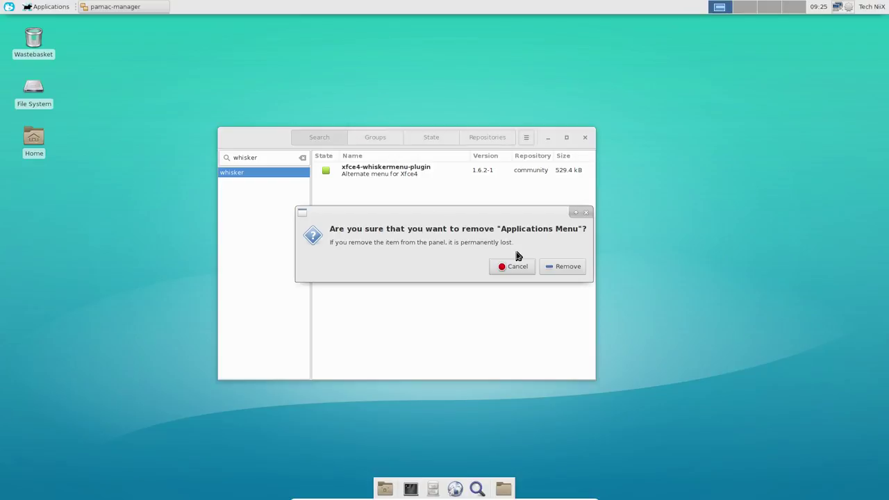
{"action": "left_click", "coordinate": [504, 267]}
Step: Compare the old Applications Menu with the Whisker Menu by opening them from the panel
{"action": "left_click", "coordinate": [42, 7]}
{"action": "left_click", "coordinate": [28, 7]}
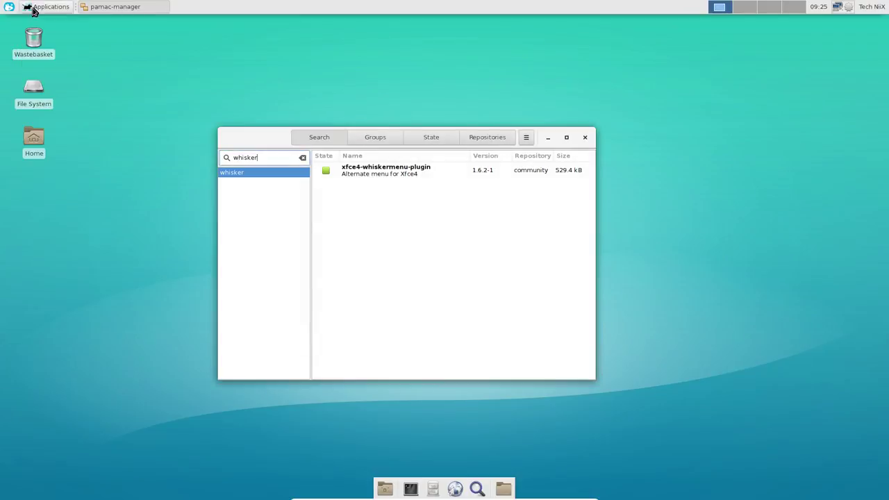
{"action": "left_click", "coordinate": [6, 9]}
{"action": "left_click", "coordinate": [42, 7]}
{"action": "left_click", "coordinate": [42, 7]}
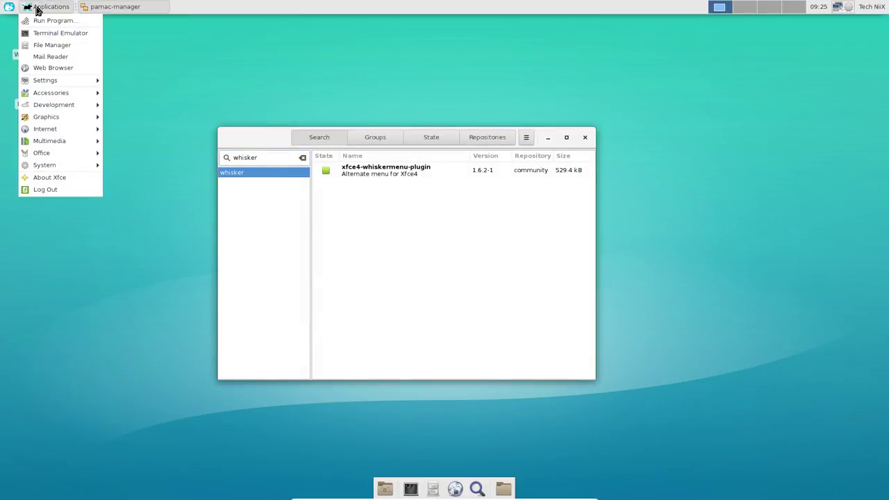
Step: Remove the old Applications Menu from the panel and confirm its removal
{"action": "right_click", "coordinate": [38, 7]}
{"action": "left_click", "coordinate": [69, 50]}
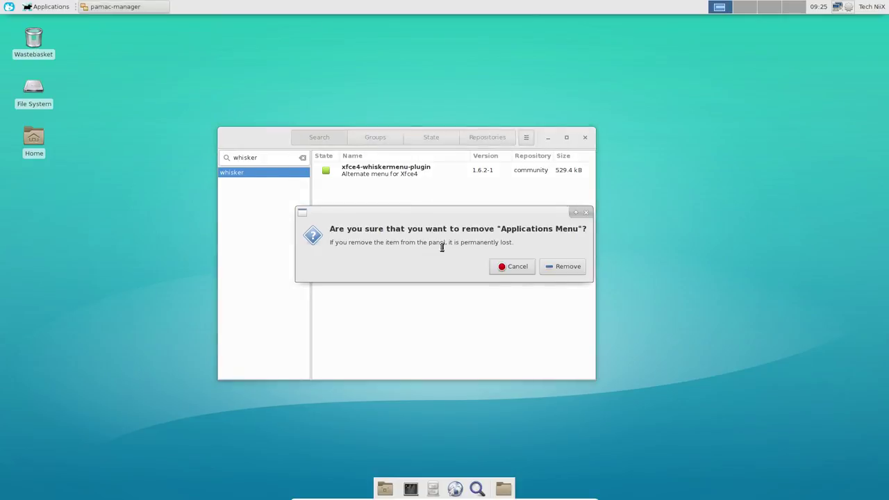
{"action": "left_click", "coordinate": [562, 268]}
Step: In the Whisker Menu properties, set the panel button to display icon and title, with the title "NiiX"
{"action": "right_click", "coordinate": [11, 10]}
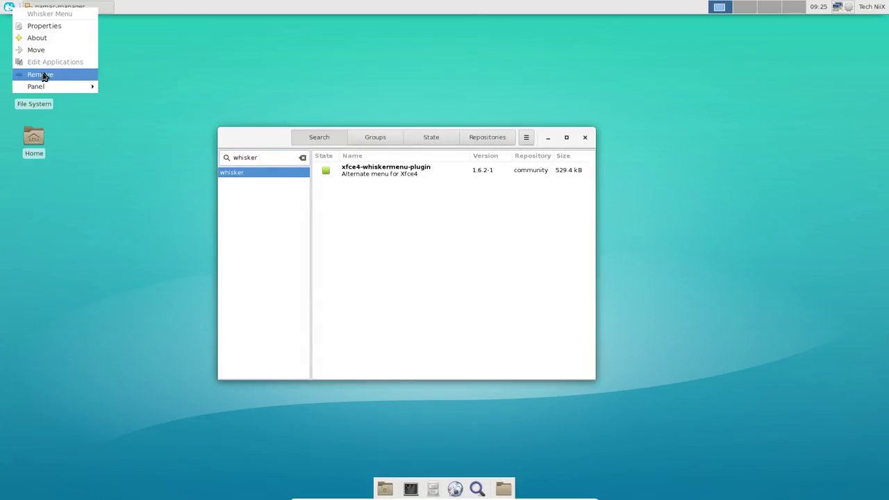
{"action": "left_click", "coordinate": [35, 25]}
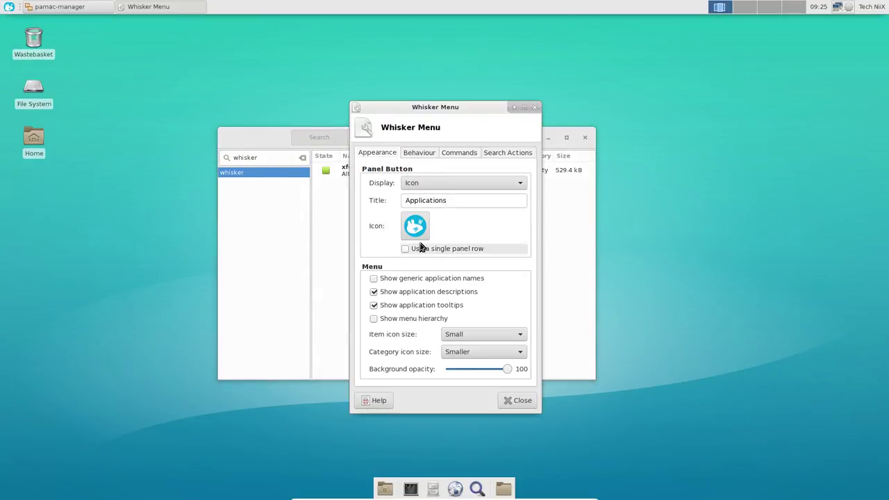
{"action": "left_click", "coordinate": [462, 182]}
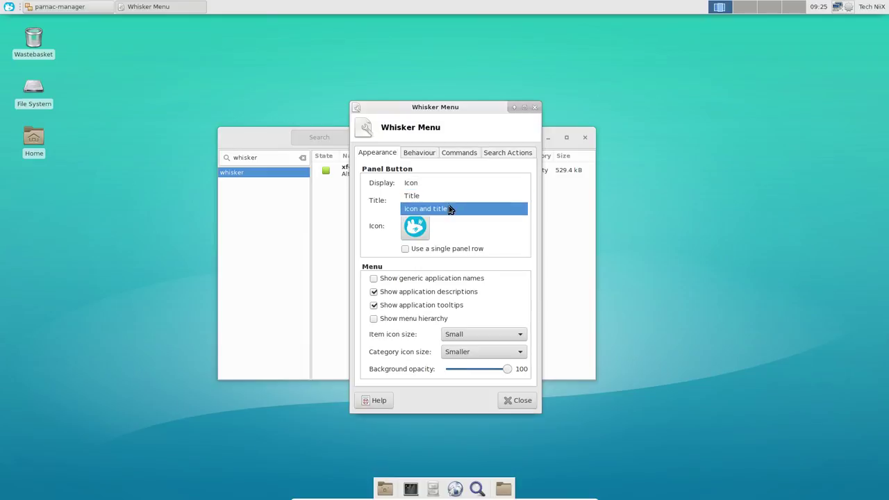
{"action": "left_click", "coordinate": [452, 206]}
{"action": "left_click_drag", "start_coordinate": [452, 200], "coordinate": [364, 188]}
{"action": "type", "text": "NiiX"}
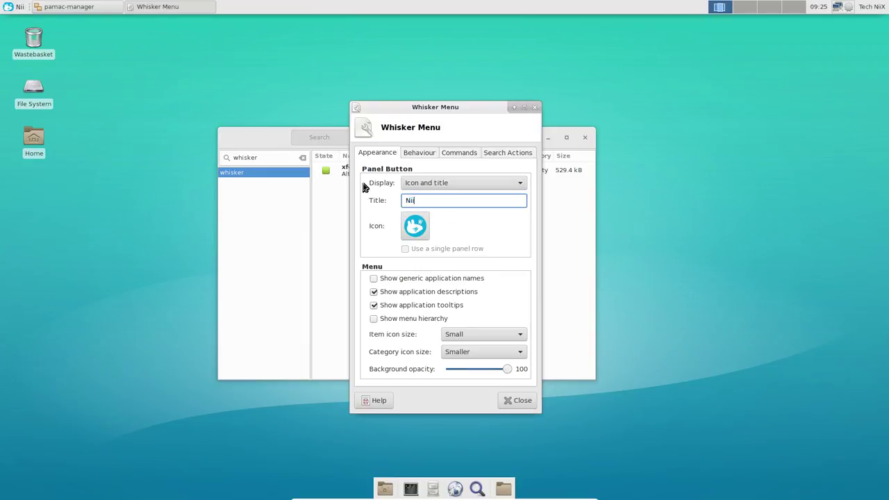
Step: Change the Whisker Menu panel icon to face-smile, chosen from All Icons
{"action": "left_click", "coordinate": [415, 227]}
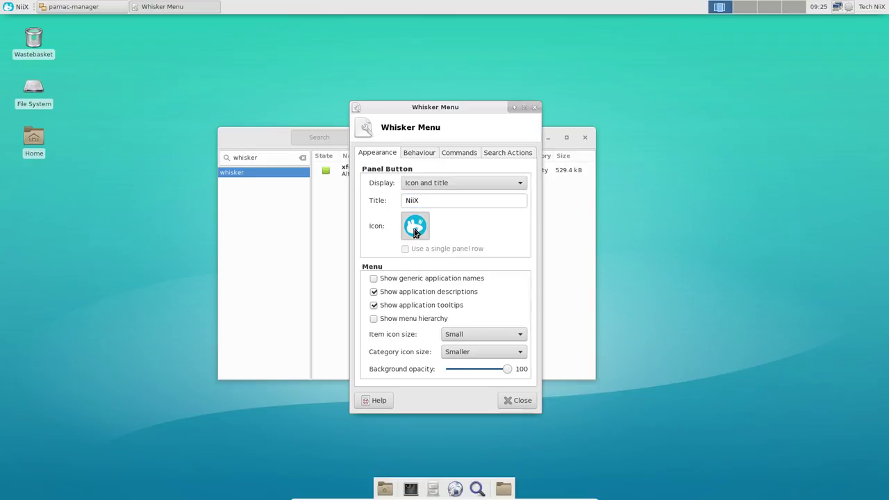
{"action": "left_click", "coordinate": [362, 158]}
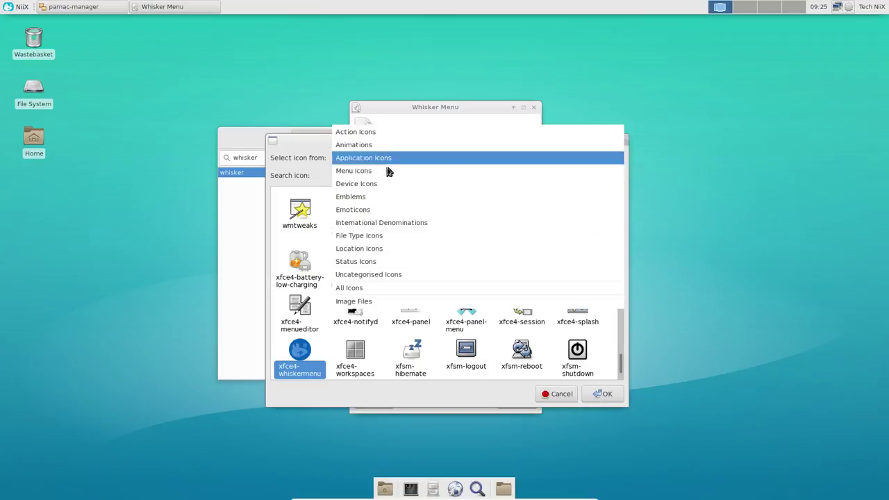
{"action": "left_click", "coordinate": [350, 287]}
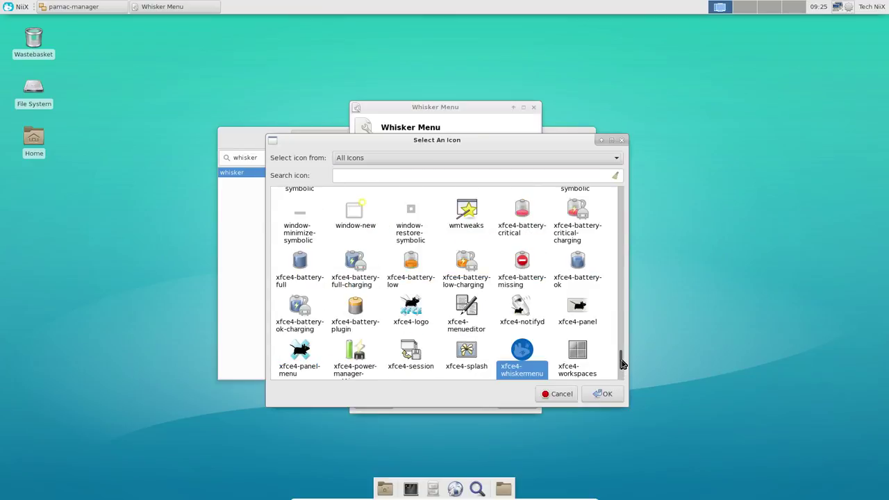
{"action": "left_click_drag", "start_coordinate": [622, 362], "coordinate": [631, 250]}
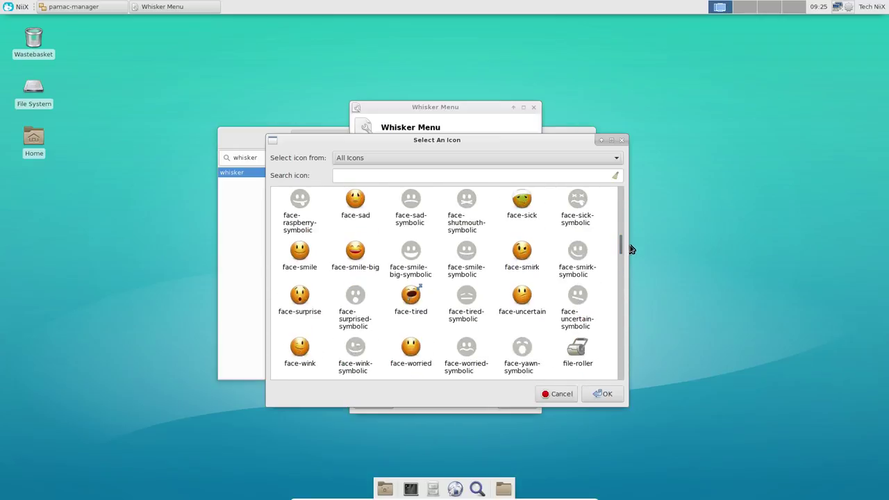
{"action": "left_click", "coordinate": [355, 254]}
{"action": "left_click", "coordinate": [355, 200]}
{"action": "left_click", "coordinate": [517, 205]}
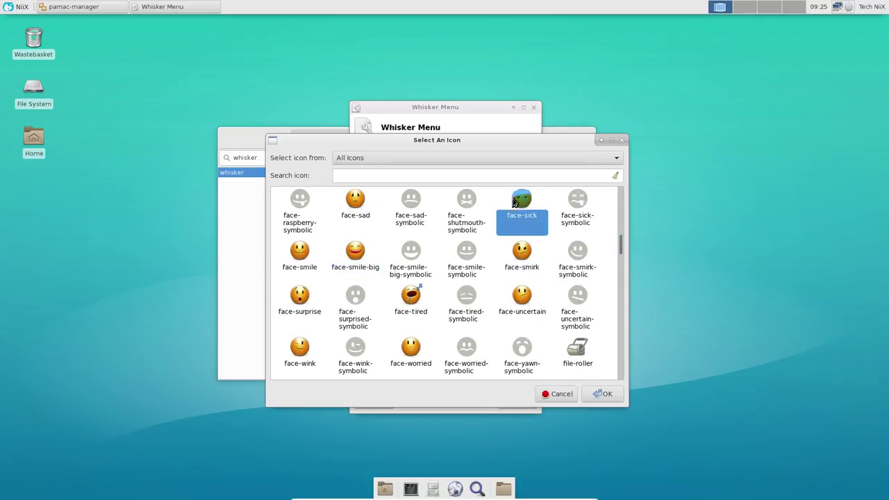
{"action": "left_click", "coordinate": [522, 251]}
{"action": "left_click", "coordinate": [528, 297]}
{"action": "scroll", "coordinate": [304, 316], "scroll_direction": "down", "scroll_amount": 2}
{"action": "scroll", "coordinate": [438, 349], "scroll_direction": "up", "scroll_amount": 2}
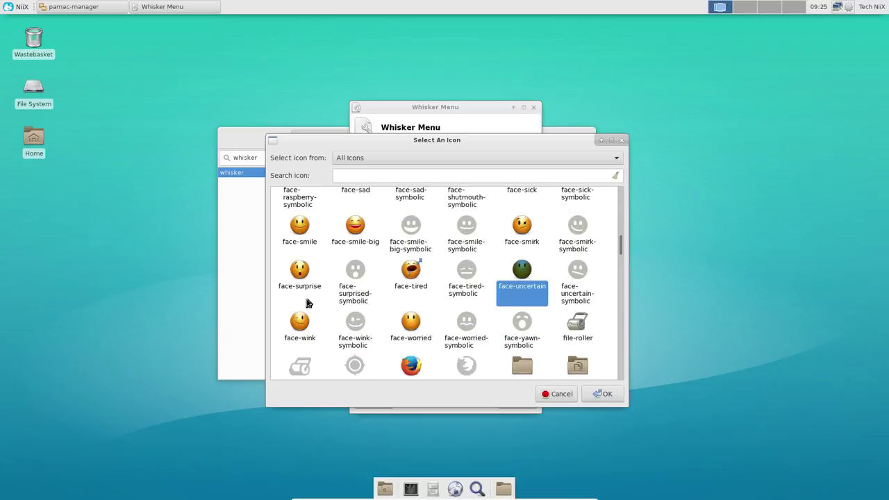
{"action": "left_click", "coordinate": [337, 276]}
{"action": "left_click", "coordinate": [299, 258]}
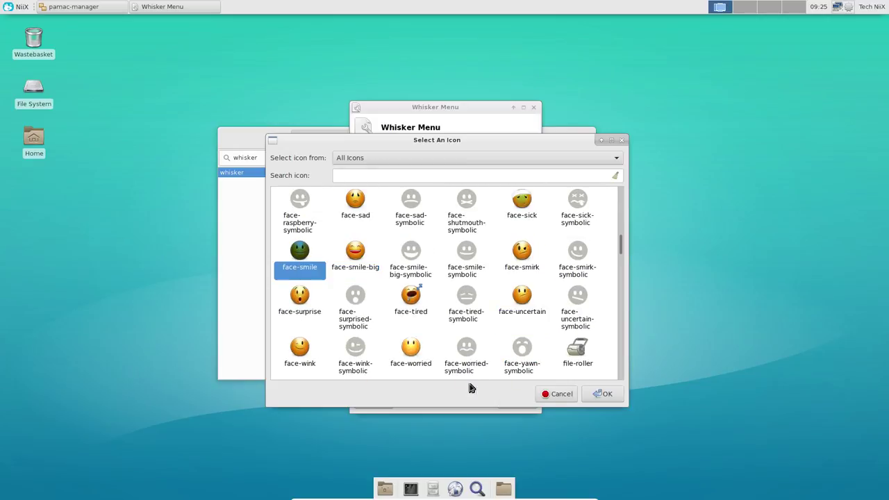
{"action": "left_click", "coordinate": [602, 394]}
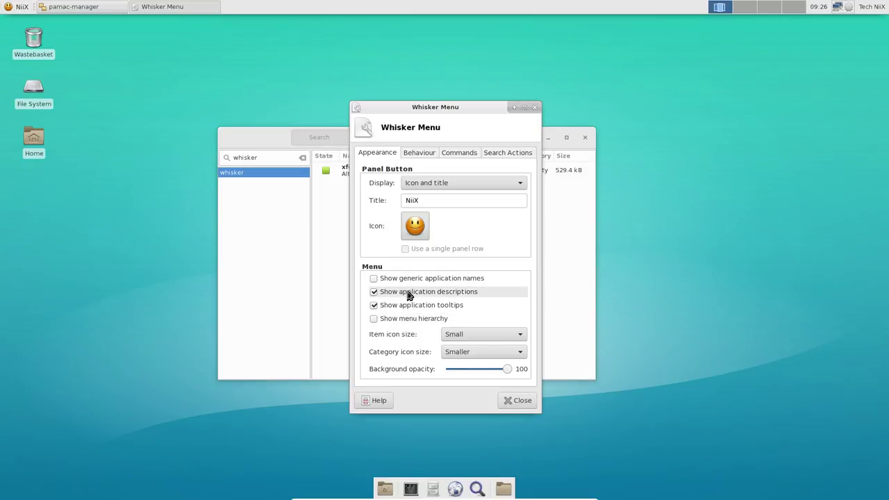
Step: Enable positioning both the categories and the search entry next to the panel button, checking the result in the Whisker Menu
{"action": "left_click", "coordinate": [419, 154]}
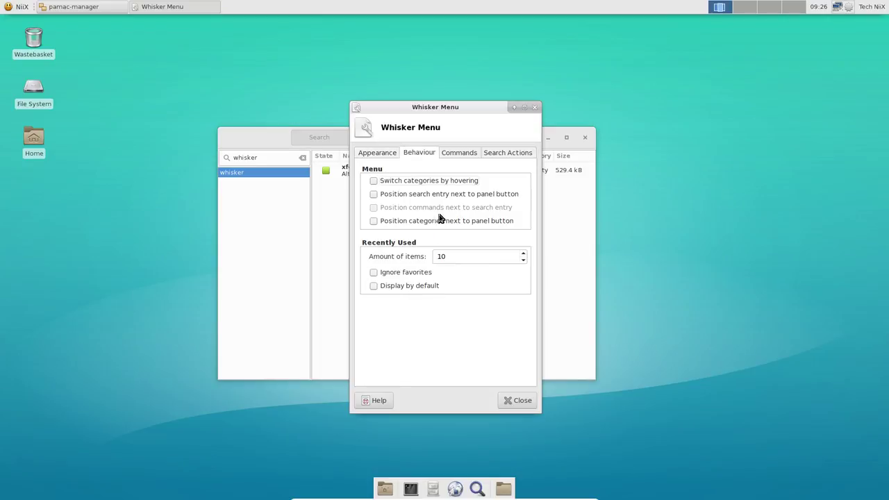
{"action": "left_click", "coordinate": [373, 222]}
{"action": "left_click", "coordinate": [12, 6]}
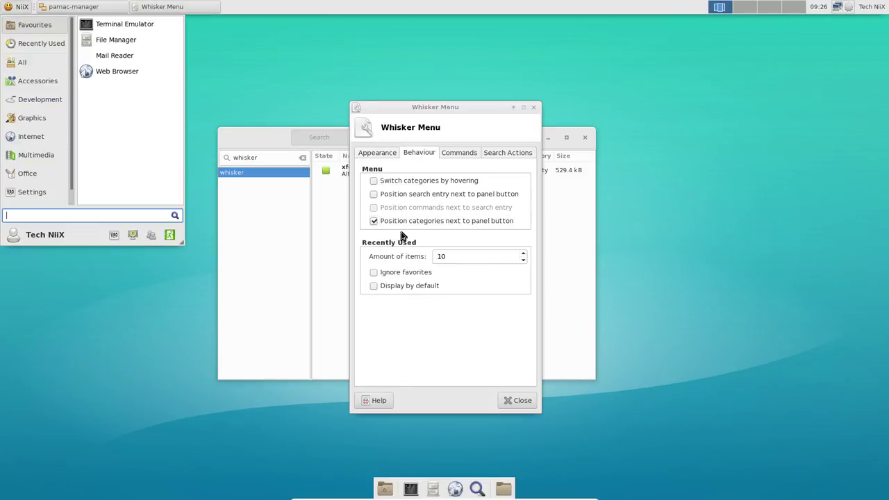
{"action": "left_click", "coordinate": [377, 194]}
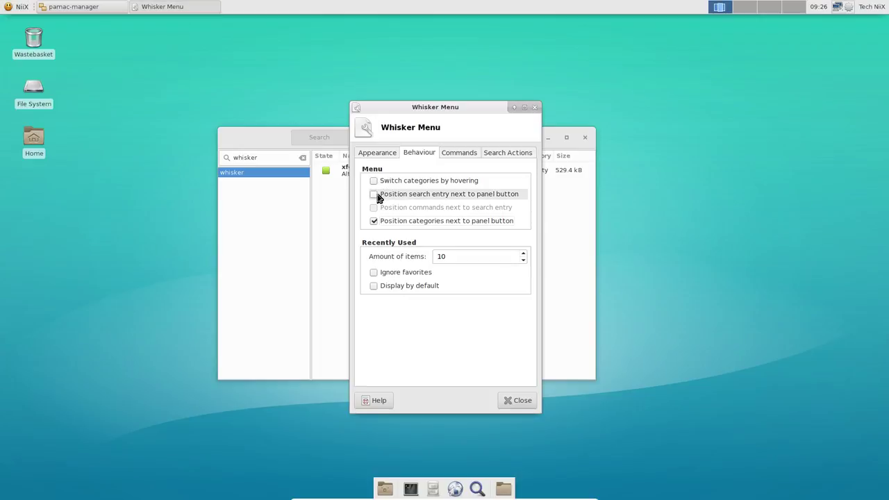
{"action": "left_click", "coordinate": [375, 195]}
{"action": "left_click", "coordinate": [18, 10]}
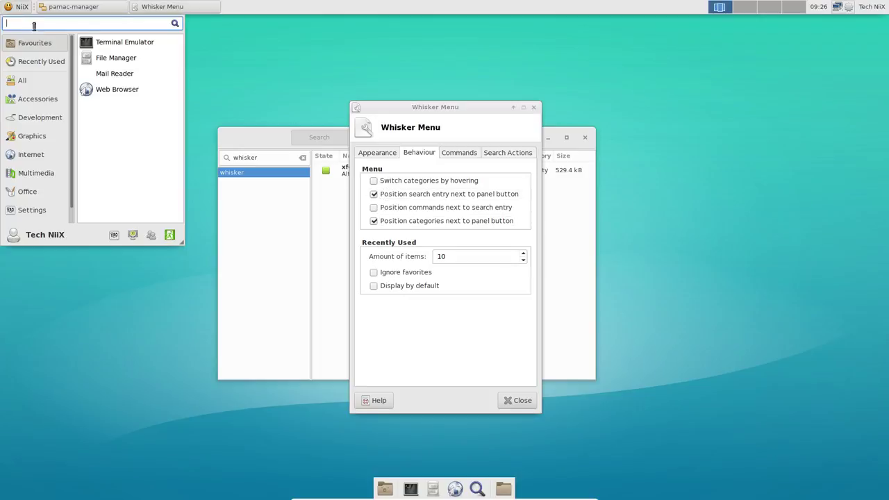
Step: Enlarge the Whisker Menu popup enough to show the System category, and close the Whisker Menu properties
{"action": "left_click_drag", "start_coordinate": [179, 240], "coordinate": [188, 270]}
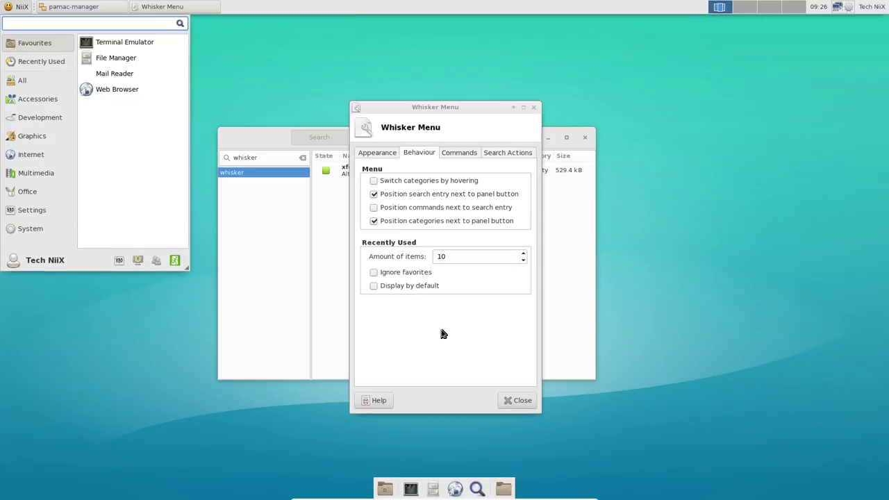
{"action": "left_click", "coordinate": [443, 334]}
{"action": "left_click", "coordinate": [521, 401]}
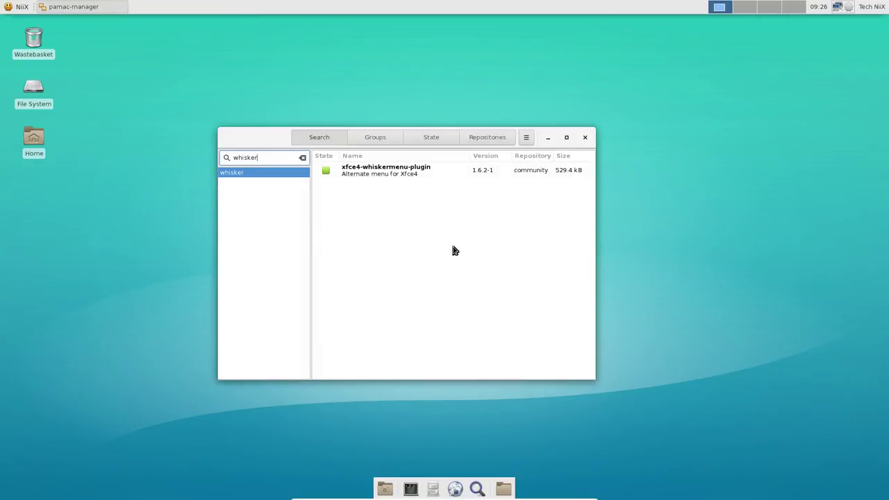
Step: Change the appearance of the panel's session menu from a menu to Action Buttons in its properties
{"action": "right_click", "coordinate": [871, 18]}
{"action": "left_click", "coordinate": [846, 28]}
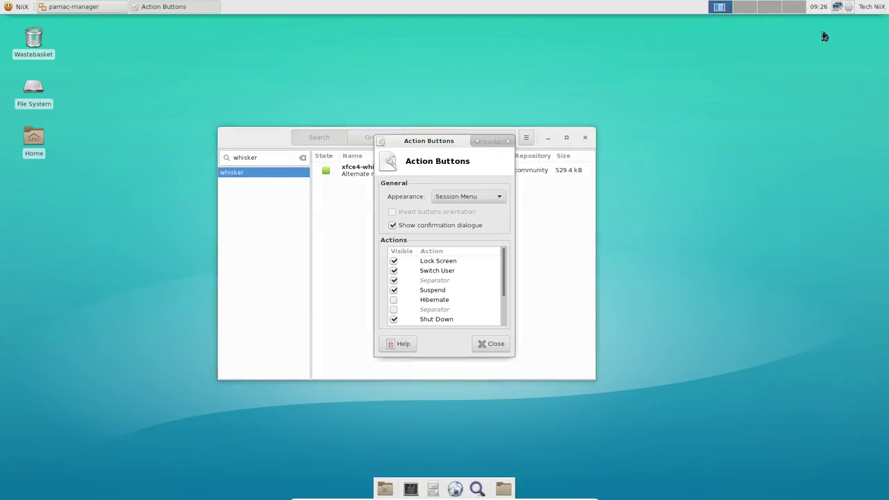
{"action": "left_click", "coordinate": [476, 198]}
{"action": "left_click", "coordinate": [465, 184]}
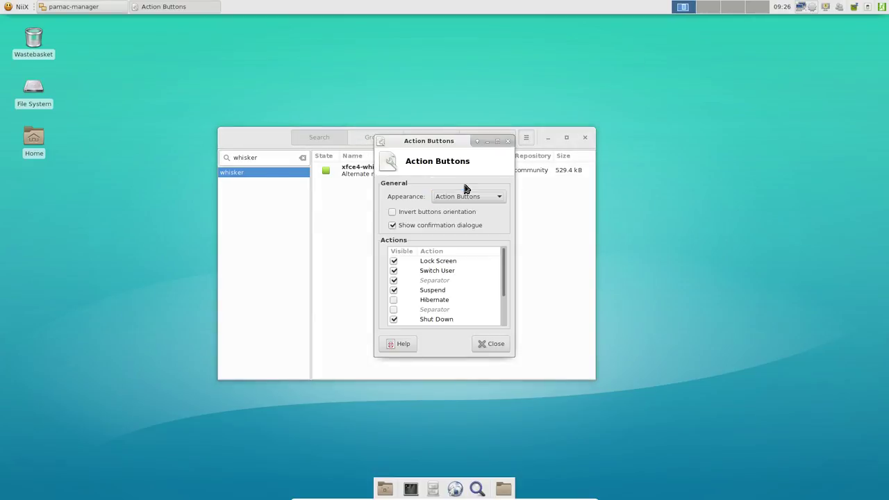
Step: Hide Switch User, Suspend, Shut Down, Log Out... and the separators, leaving only Lock Screen visible, and close the Action Buttons properties
{"action": "left_click", "coordinate": [395, 271]}
{"action": "left_click", "coordinate": [393, 290]}
{"action": "scroll", "coordinate": [403, 314], "scroll_direction": "down", "scroll_amount": 2}
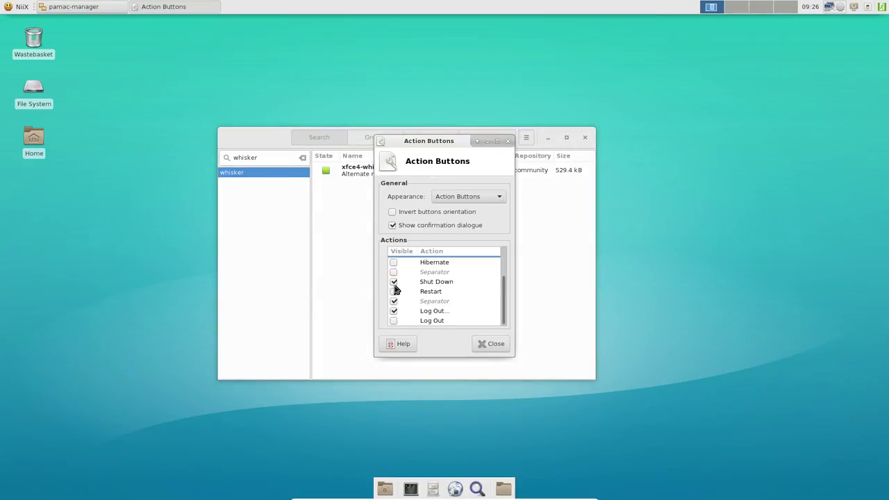
{"action": "left_click", "coordinate": [393, 281]}
{"action": "left_click", "coordinate": [394, 301]}
{"action": "left_click", "coordinate": [394, 311]}
{"action": "scroll", "coordinate": [425, 316], "scroll_direction": "up", "scroll_amount": 2}
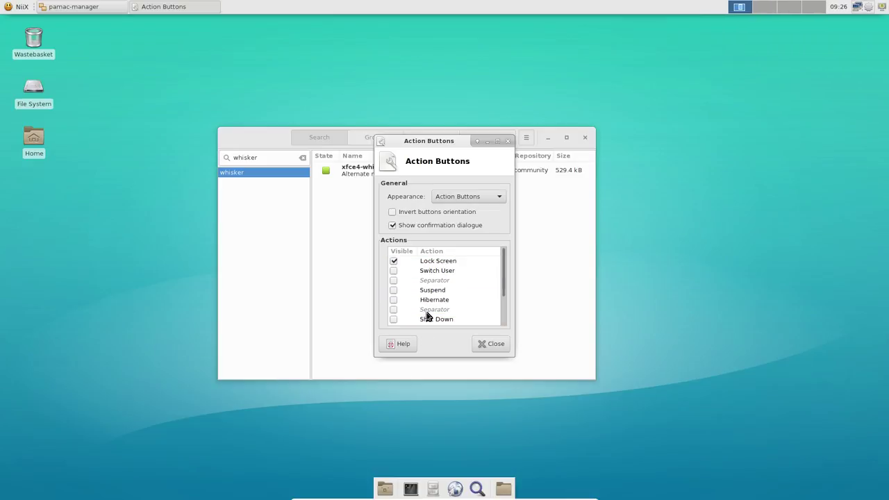
{"action": "left_click", "coordinate": [490, 342]}
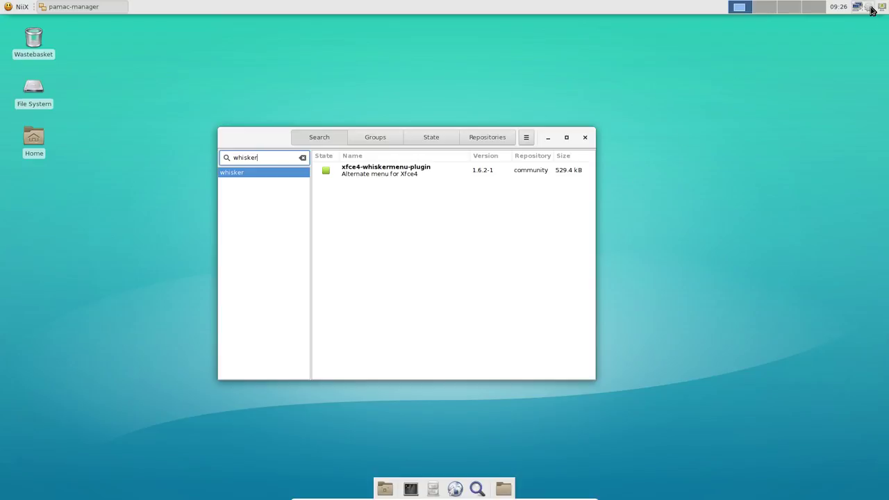
Step: Reduce the number of workspaces to 1 in the workspace settings and close them
{"action": "right_click", "coordinate": [872, 10]}
{"action": "left_click", "coordinate": [767, 15]}
{"action": "right_click", "coordinate": [763, 10]}
{"action": "left_click", "coordinate": [792, 51]}
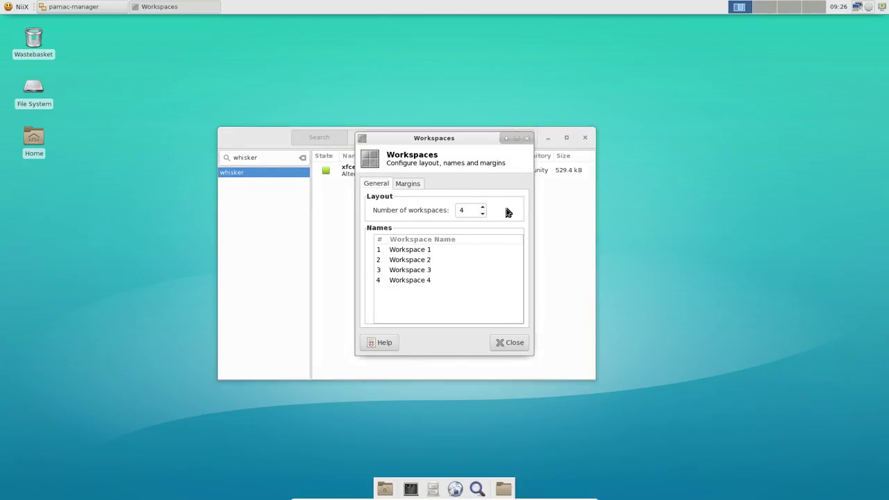
{"action": "left_click", "coordinate": [482, 213]}
{"action": "left_click", "coordinate": [482, 213]}
{"action": "left_click", "coordinate": [482, 213]}
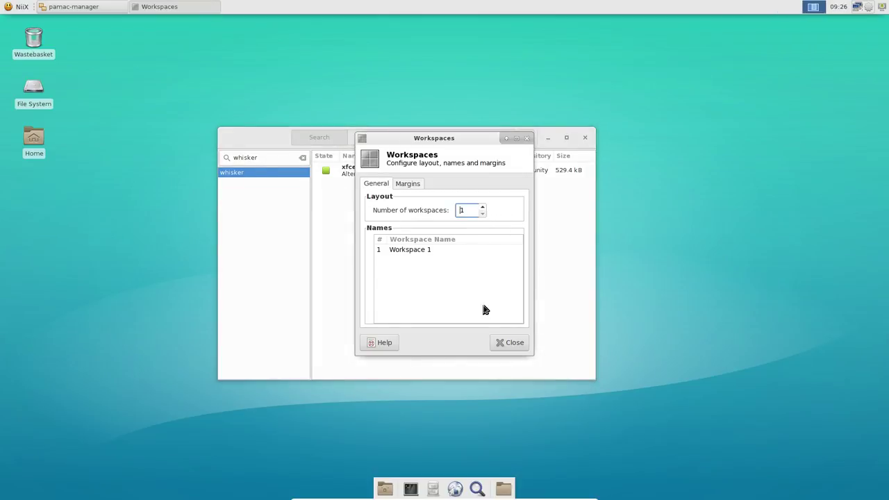
{"action": "left_click", "coordinate": [506, 344]}
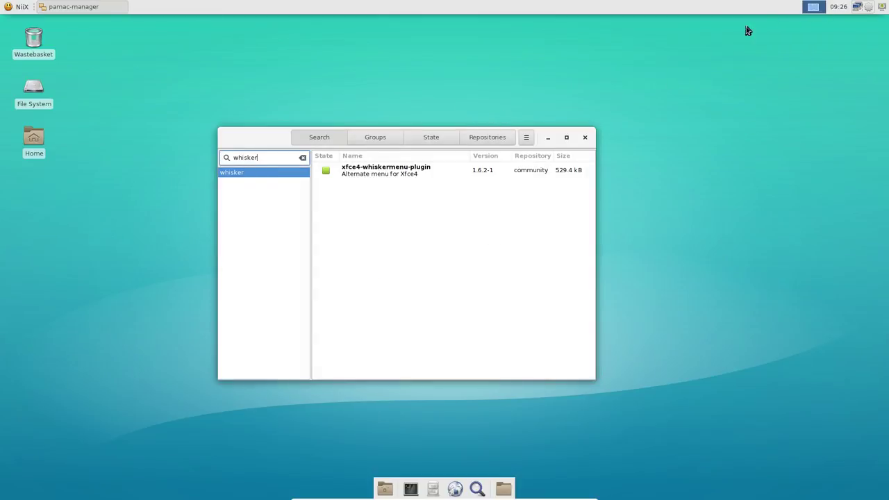
Step: Remove the Workspace Switcher from the panel, confirming the removal, and shift the package manager window on the desktop
{"action": "right_click", "coordinate": [819, 9]}
{"action": "left_click", "coordinate": [747, 63]}
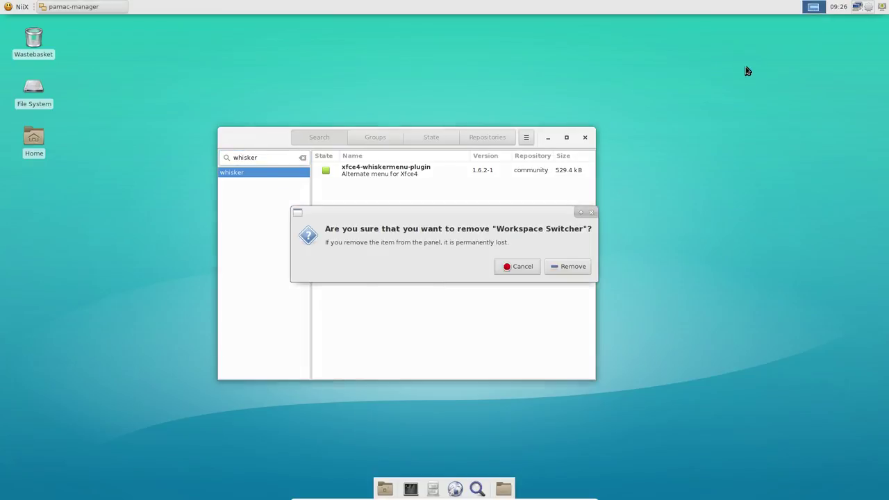
{"action": "left_click", "coordinate": [573, 266]}
{"action": "left_click_drag", "start_coordinate": [268, 141], "coordinate": [202, 101]}
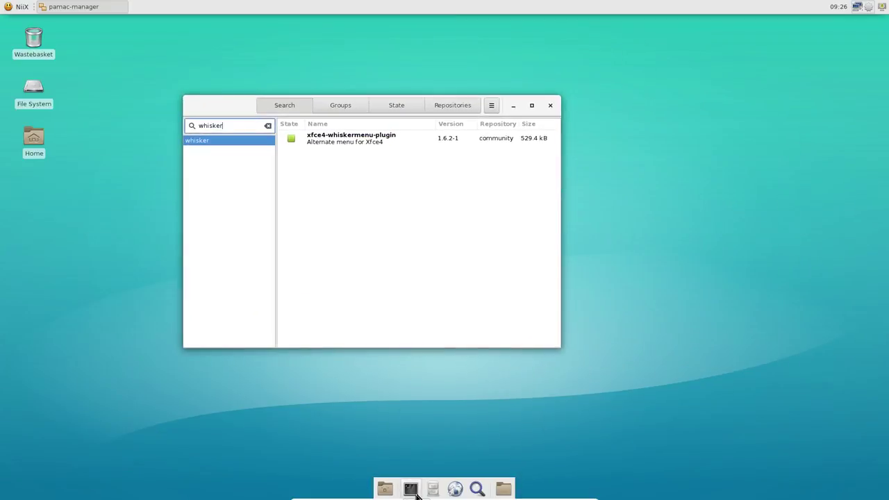
Step: Delete Panel 2, the launcher panel, through the panel preferences, confirm the deletion and close the preferences
{"action": "right_click", "coordinate": [386, 488]}
{"action": "mouse_move", "coordinate": [466, 478]}
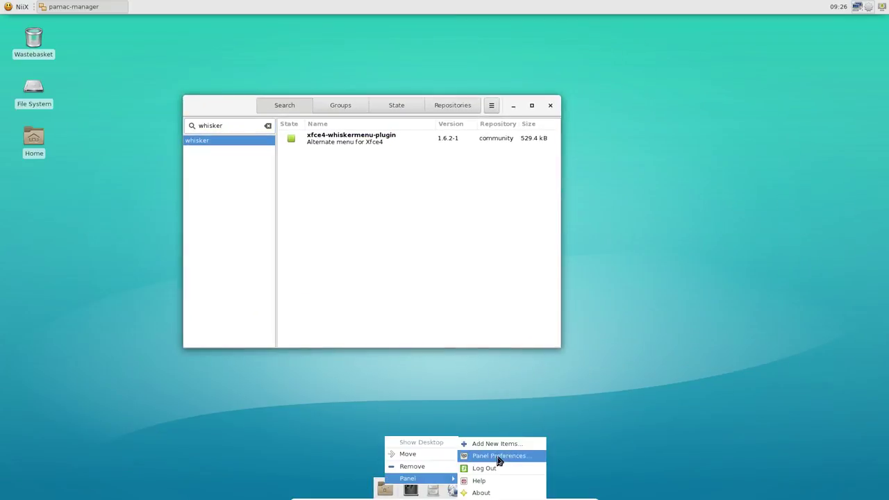
{"action": "left_click", "coordinate": [497, 461]}
{"action": "left_click", "coordinate": [417, 166]}
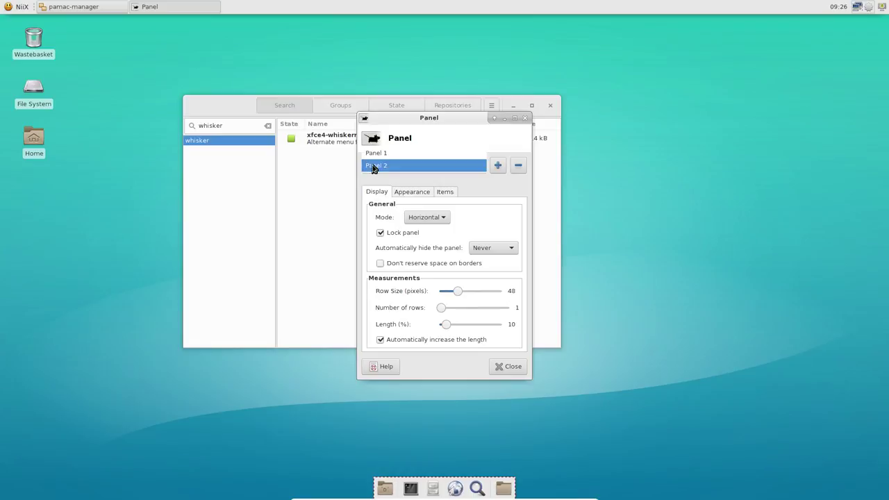
{"action": "left_click", "coordinate": [373, 167]}
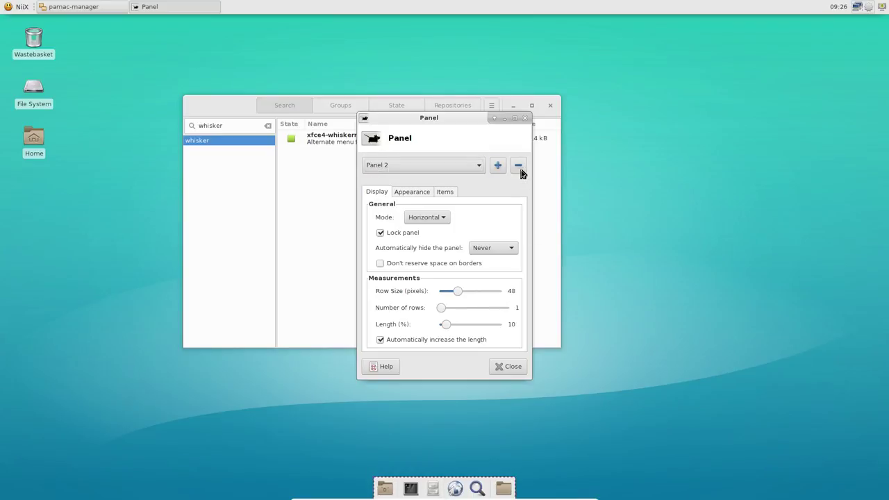
{"action": "left_click", "coordinate": [519, 167]}
{"action": "left_click", "coordinate": [522, 286]}
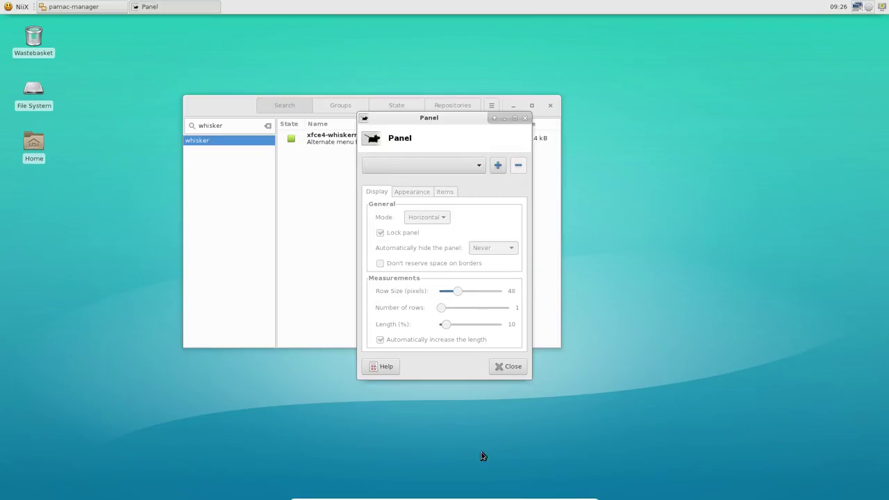
{"action": "left_click", "coordinate": [508, 366]}
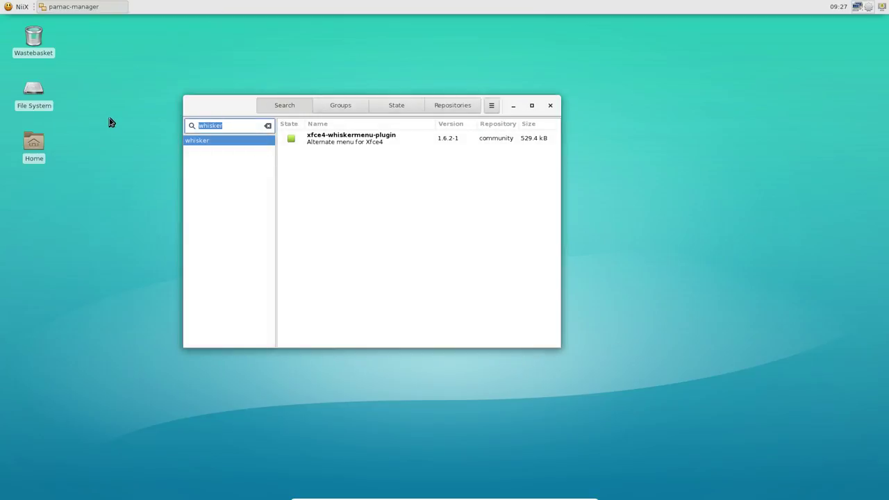
Step: Search the package manager for "docky", mark it for installation and commit the transaction
{"action": "key", "text": "Return"}
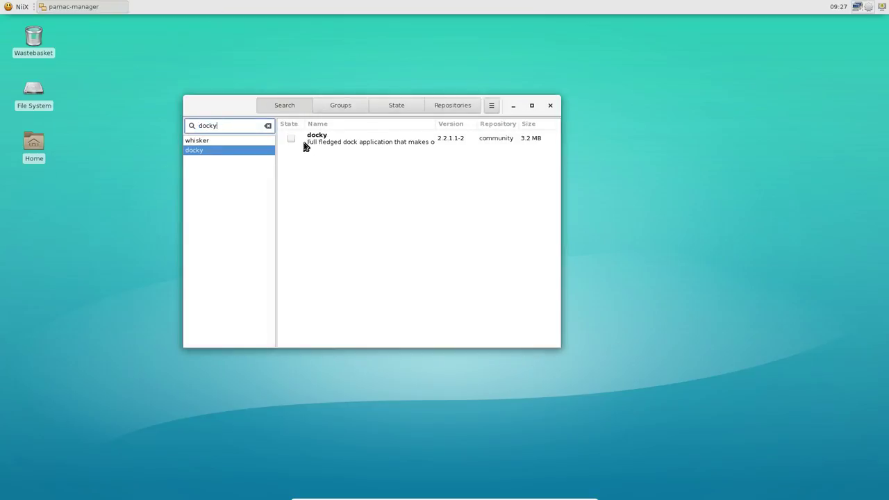
{"action": "left_click", "coordinate": [291, 139]}
{"action": "left_click", "coordinate": [494, 337]}
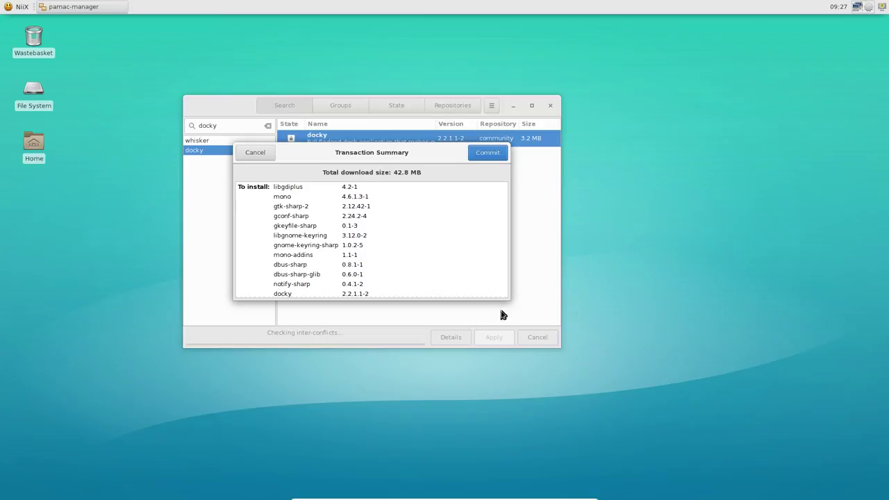
{"action": "left_click", "coordinate": [489, 152]}
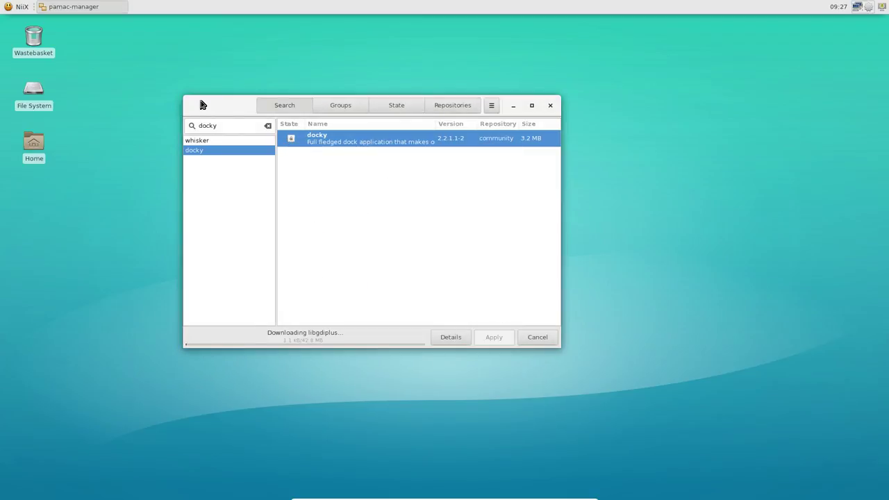
{"action": "left_click_drag", "start_coordinate": [201, 101], "coordinate": [233, 90]}
Step: Hide the Home, Filesystem, Wastebasket and Removable Devices icons from the desktop in the desktop settings, and close them
{"action": "right_click", "coordinate": [98, 129]}
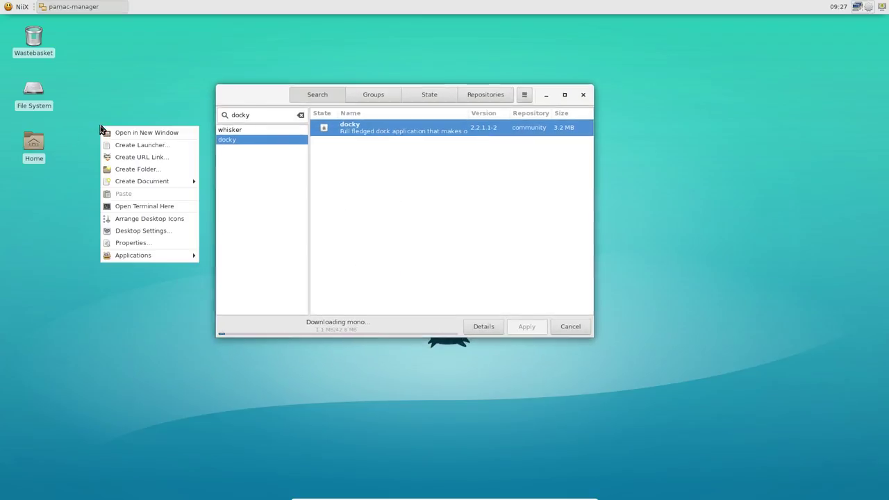
{"action": "left_click", "coordinate": [134, 237]}
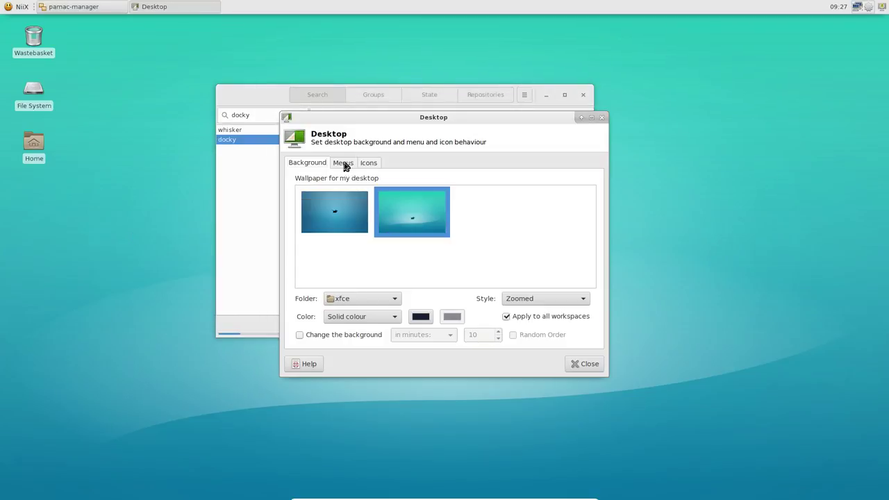
{"action": "left_click", "coordinate": [368, 166]}
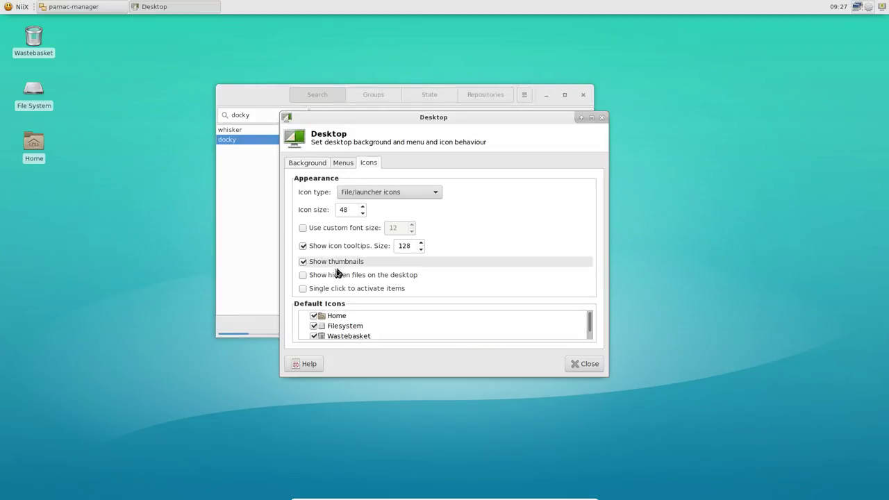
{"action": "left_click", "coordinate": [314, 316]}
{"action": "left_click", "coordinate": [314, 326]}
{"action": "left_click", "coordinate": [314, 334]}
{"action": "left_click", "coordinate": [316, 335]}
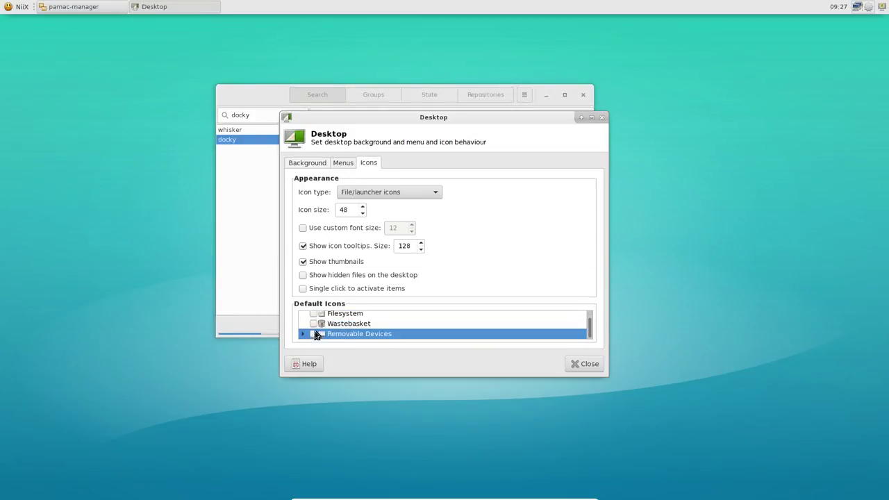
{"action": "scroll", "coordinate": [318, 333], "scroll_direction": "up", "scroll_amount": 1}
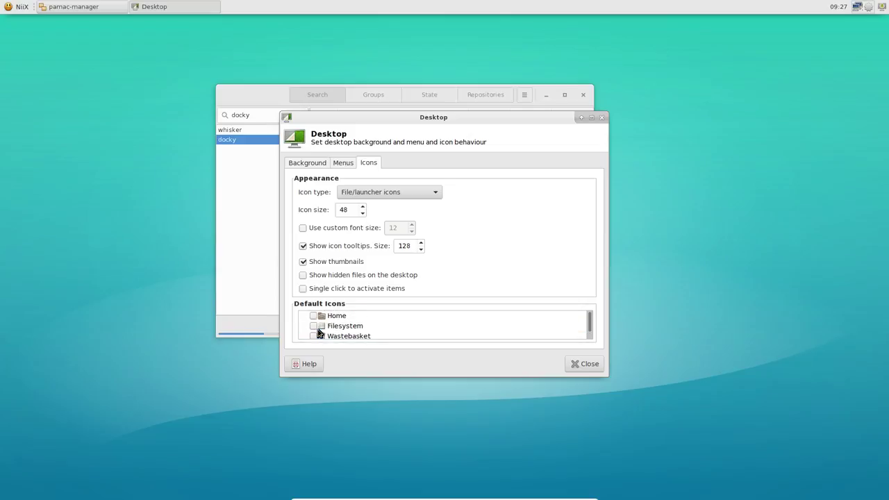
{"action": "left_click", "coordinate": [343, 165]}
{"action": "left_click", "coordinate": [319, 164]}
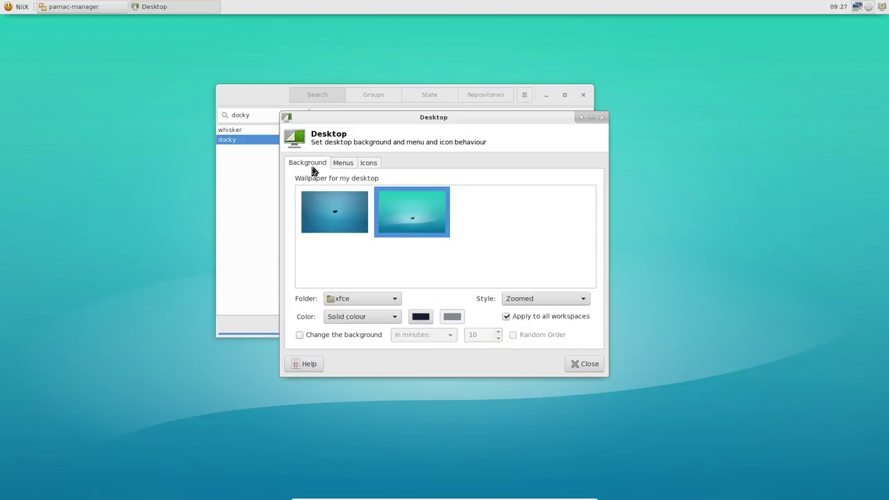
{"action": "left_click", "coordinate": [587, 364]}
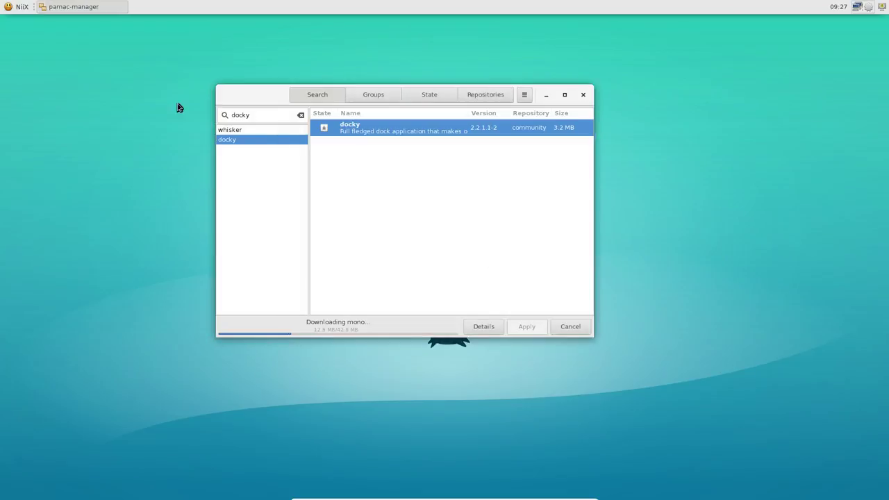
Step: Launch the web browser from the Whisker Menu, choosing Mozilla Firefox as the preferred web browser
{"action": "left_click", "coordinate": [12, 13]}
{"action": "left_click", "coordinate": [108, 91]}
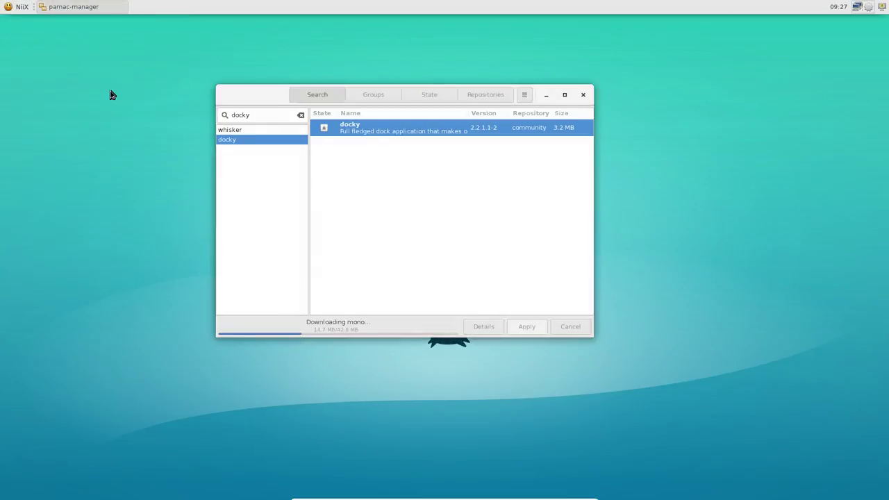
{"action": "left_click", "coordinate": [444, 249]}
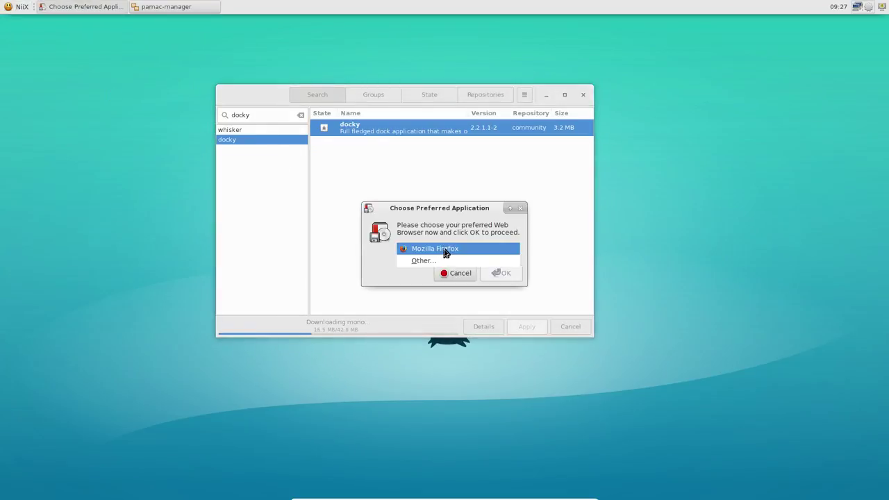
{"action": "left_click", "coordinate": [446, 250]}
{"action": "left_click", "coordinate": [505, 274]}
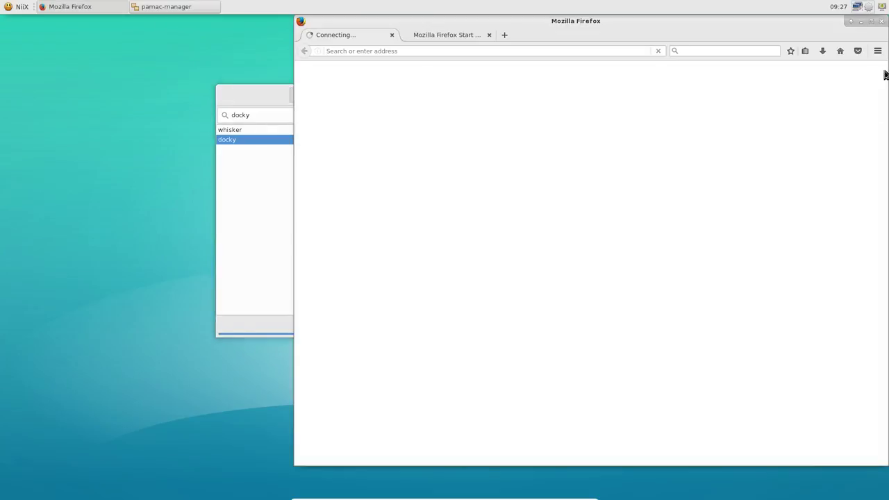
Step: Maximise the Firefox window, close the extra loading tab and search the web for "hd backgrounds"
{"action": "left_click", "coordinate": [874, 21]}
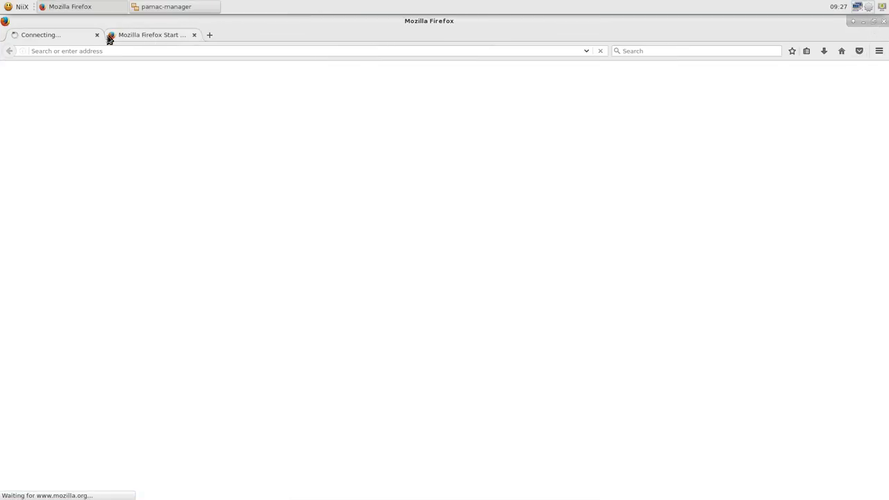
{"action": "left_click", "coordinate": [97, 35]}
{"action": "type", "text": "h"}
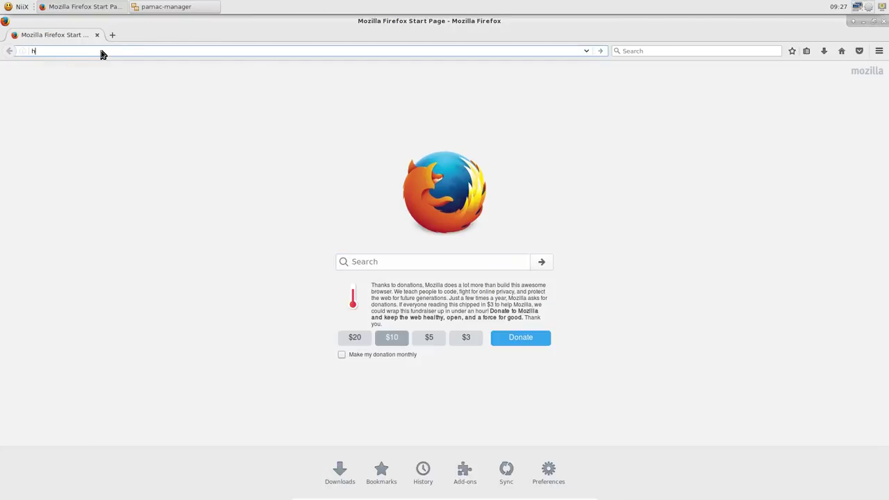
{"action": "type", "text": "d backgrounds"}
{"action": "key", "text": "Return"}
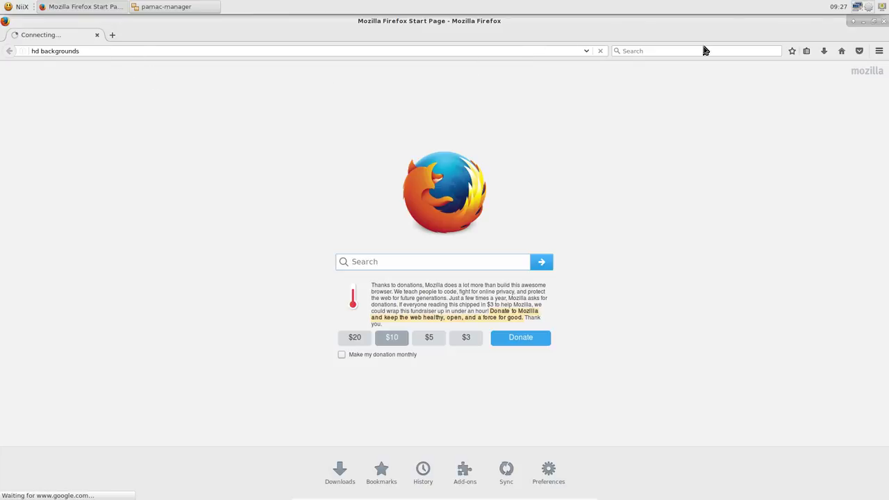
Step: Restore the Firefox window to a smaller size and move the package manager window beside it
{"action": "double_click", "coordinate": [436, 24]}
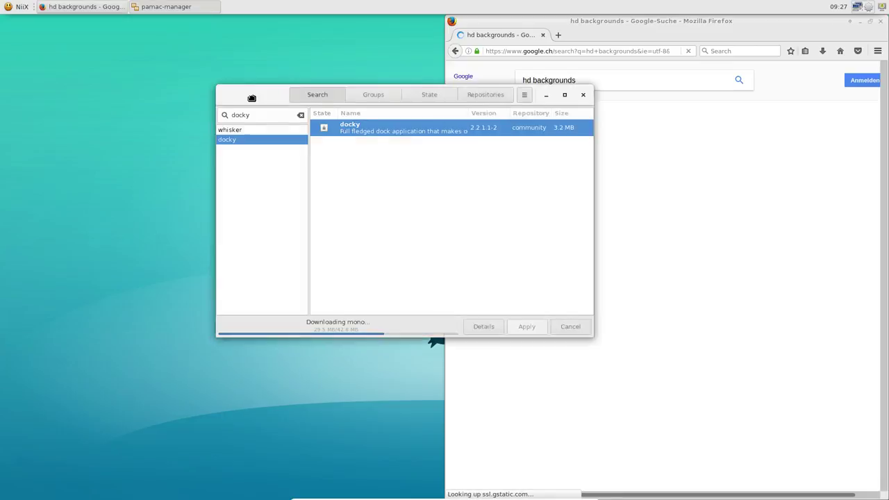
{"action": "left_click_drag", "start_coordinate": [248, 94], "coordinate": [69, 32]}
Step: Switch the Google results to English and show the image results for "hd backgrounds"
{"action": "left_click", "coordinate": [601, 298]}
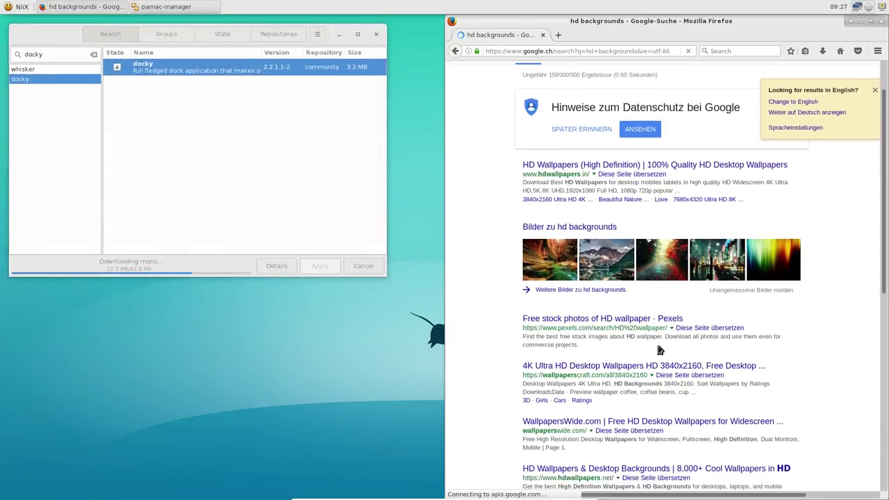
{"action": "left_click", "coordinate": [778, 156]}
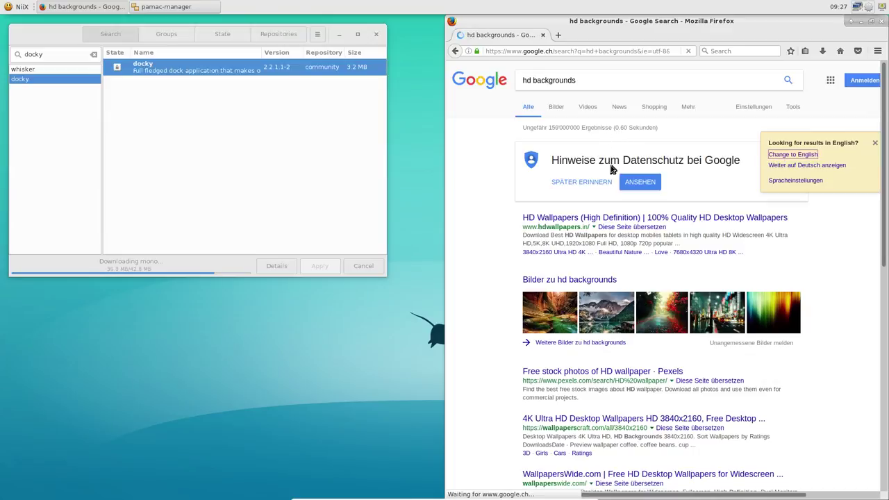
{"action": "left_click", "coordinate": [553, 108]}
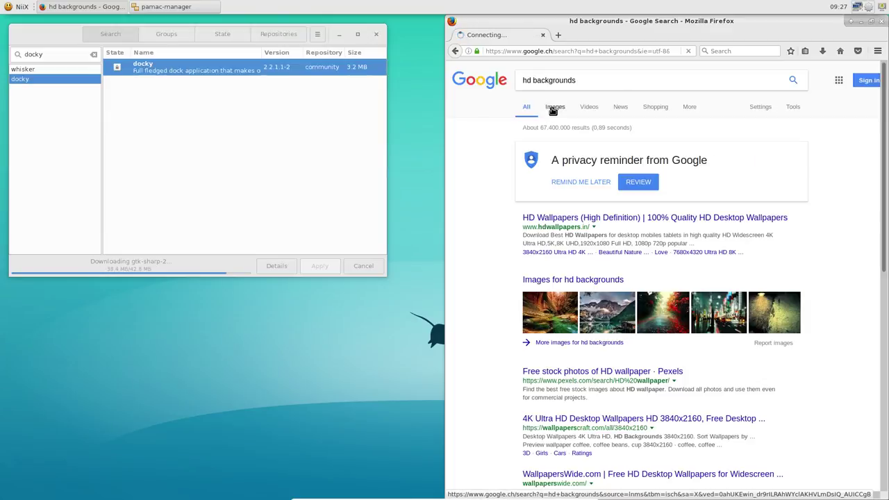
Step: Maximise the Firefox window and preview wallpaper candidates in the image results, including the canyon, city street, mountain lake, red truck and night skyline pictures
{"action": "left_click", "coordinate": [873, 21]}
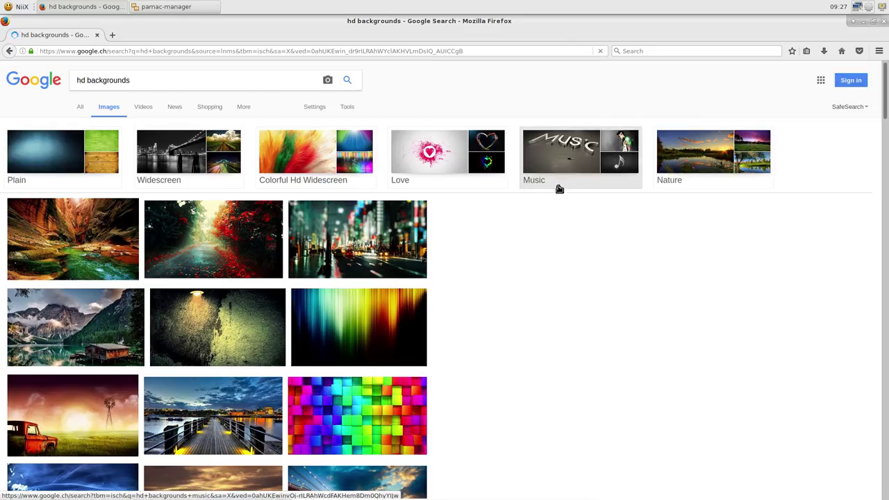
{"action": "scroll", "coordinate": [560, 189], "scroll_direction": "down", "scroll_amount": 2}
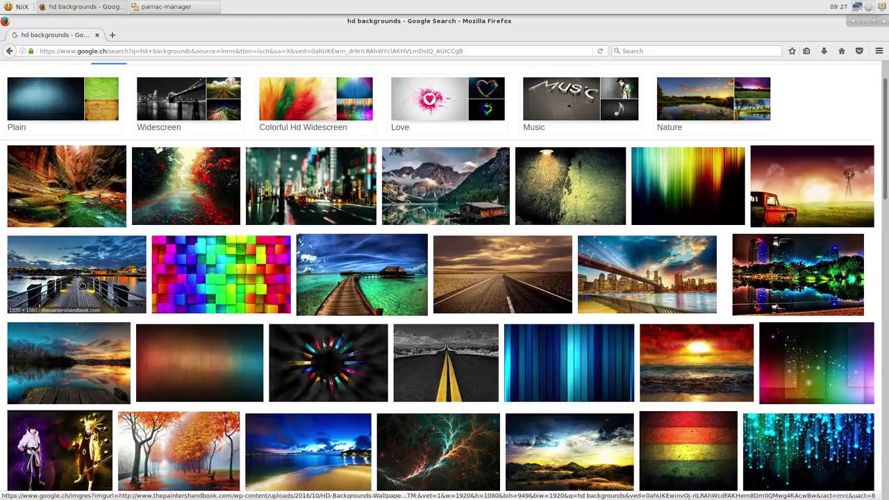
{"action": "left_click", "coordinate": [80, 183]}
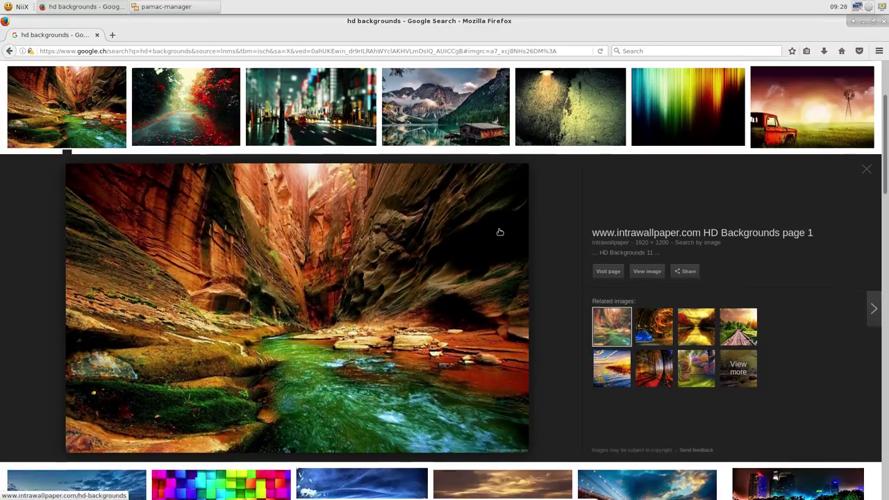
{"action": "scroll", "coordinate": [499, 232], "scroll_direction": "up", "scroll_amount": 1}
{"action": "left_click", "coordinate": [298, 155]}
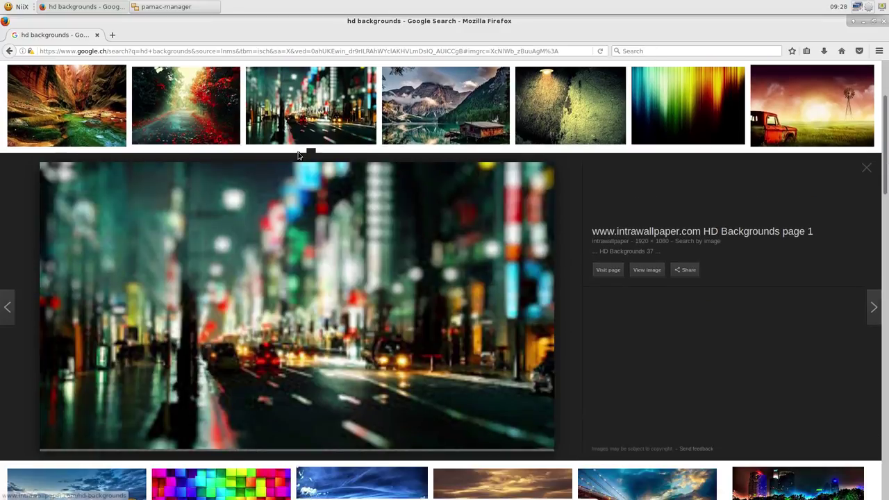
{"action": "left_click", "coordinate": [486, 115]}
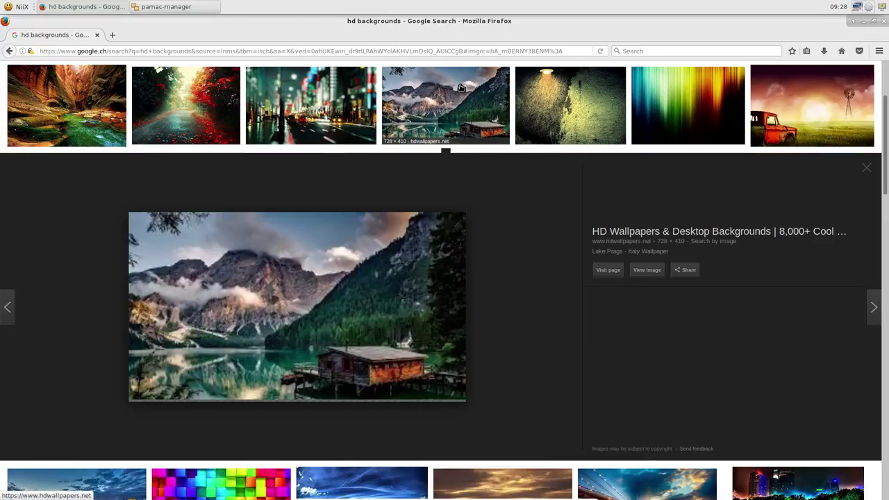
{"action": "left_click", "coordinate": [814, 115]}
{"action": "scroll", "coordinate": [556, 264], "scroll_direction": "down", "scroll_amount": 5}
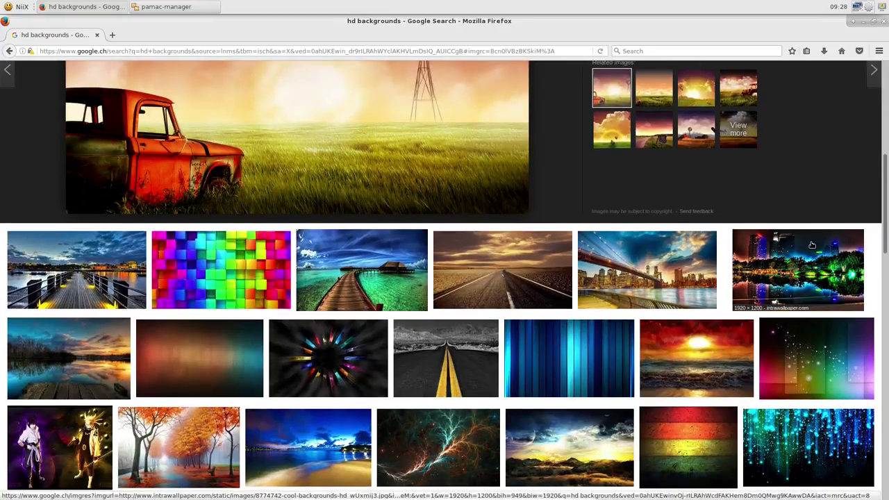
{"action": "left_click", "coordinate": [798, 274]}
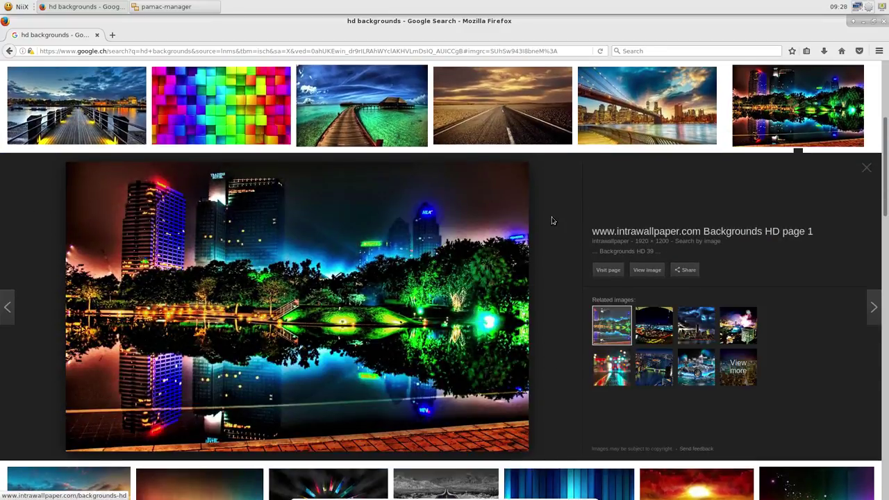
Step: Preview the related night-city images, including the balcony view, fireworks and cloudy skyline, and look through further wallpaper results
{"action": "scroll", "coordinate": [555, 229], "scroll_direction": "down", "scroll_amount": 3}
{"action": "left_click", "coordinate": [650, 221]}
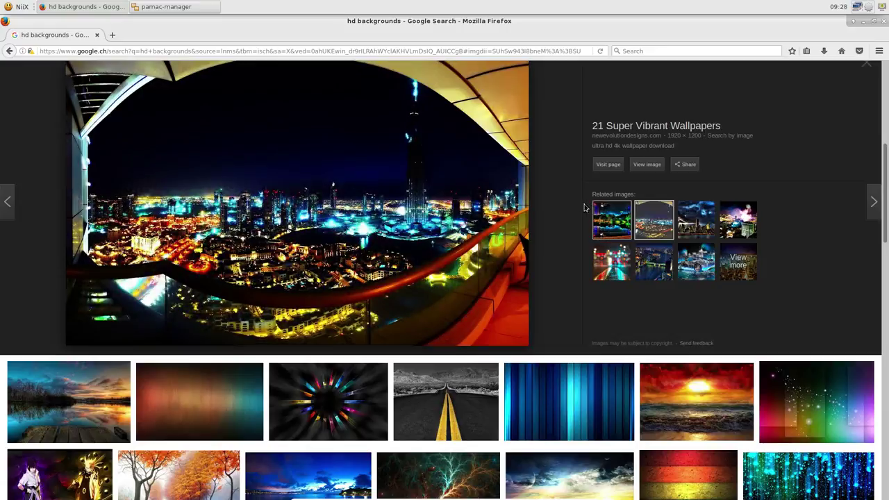
{"action": "scroll", "coordinate": [571, 203], "scroll_direction": "up", "scroll_amount": 2}
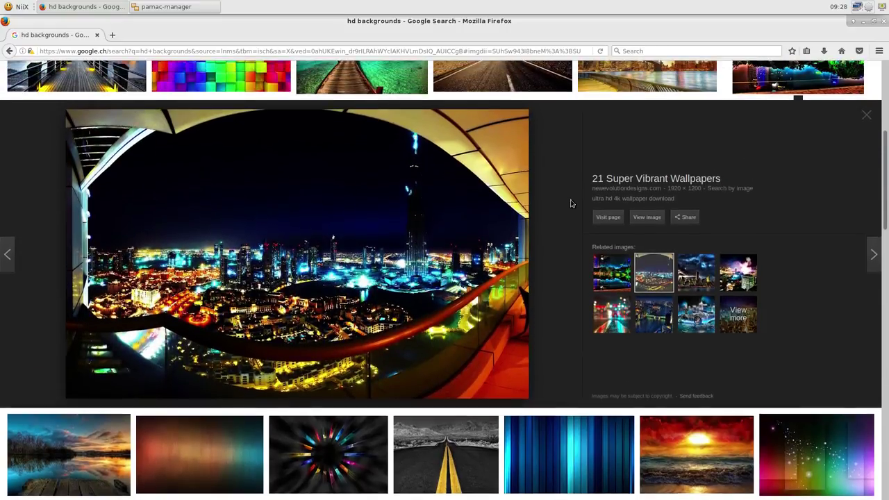
{"action": "left_click", "coordinate": [738, 273]}
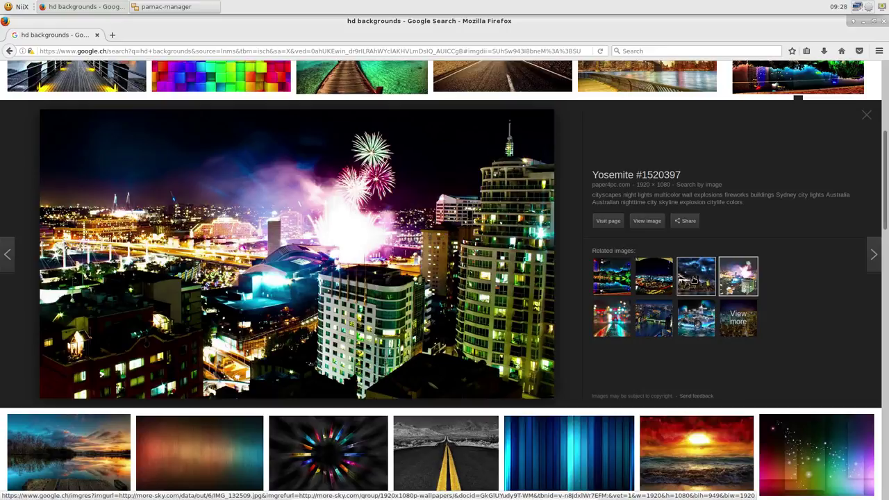
{"action": "left_click", "coordinate": [697, 277]}
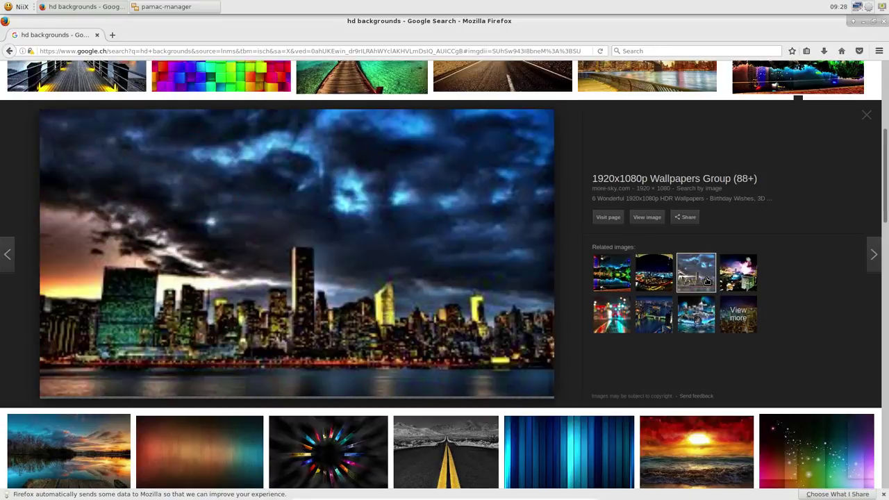
{"action": "scroll", "coordinate": [555, 213], "scroll_direction": "down", "scroll_amount": 3}
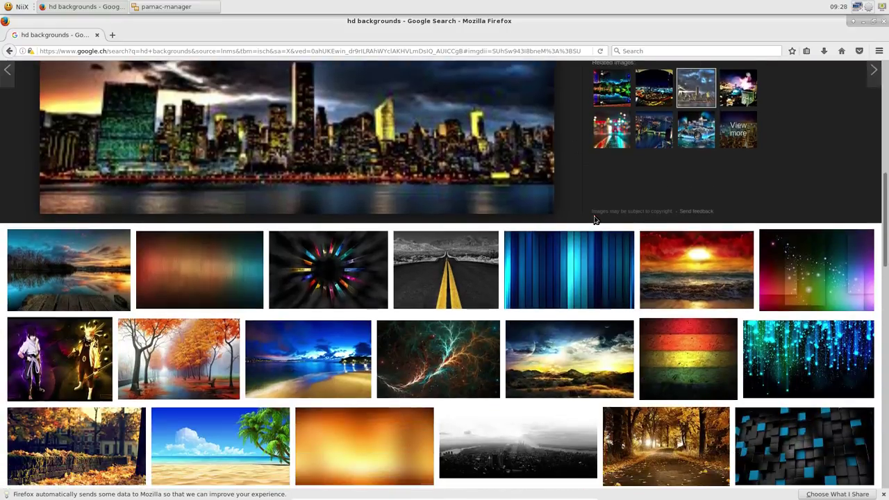
{"action": "scroll", "coordinate": [581, 353], "scroll_direction": "down", "scroll_amount": 2}
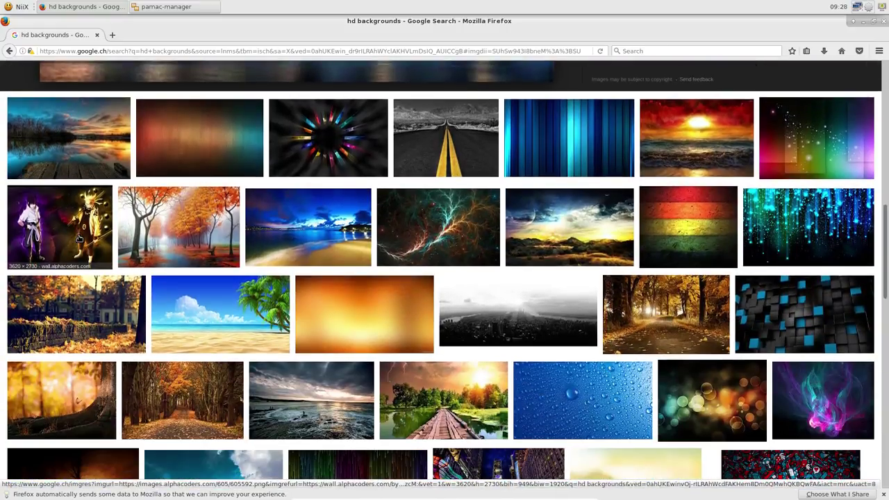
{"action": "scroll", "coordinate": [581, 352], "scroll_direction": "down", "scroll_amount": 3}
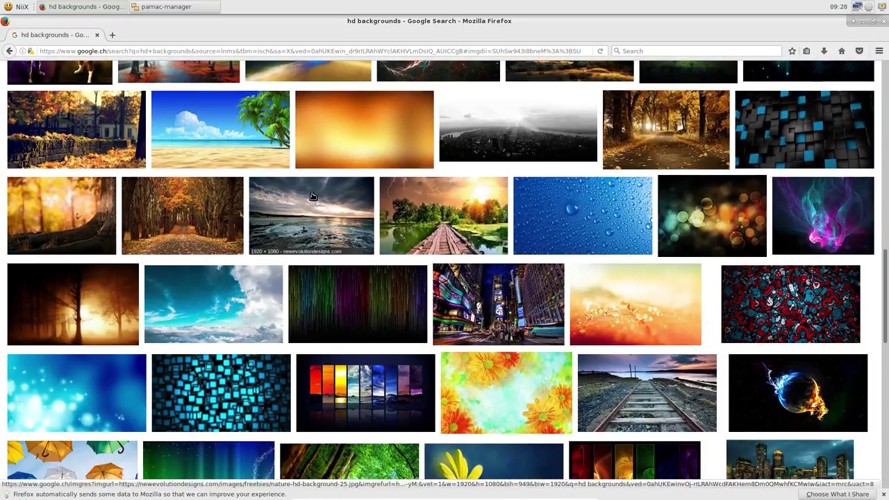
Step: Open the 1920 × 1080 ocean sunset image from newevolutiondesigns.com at full size and close the search results tab
{"action": "left_click", "coordinate": [313, 197]}
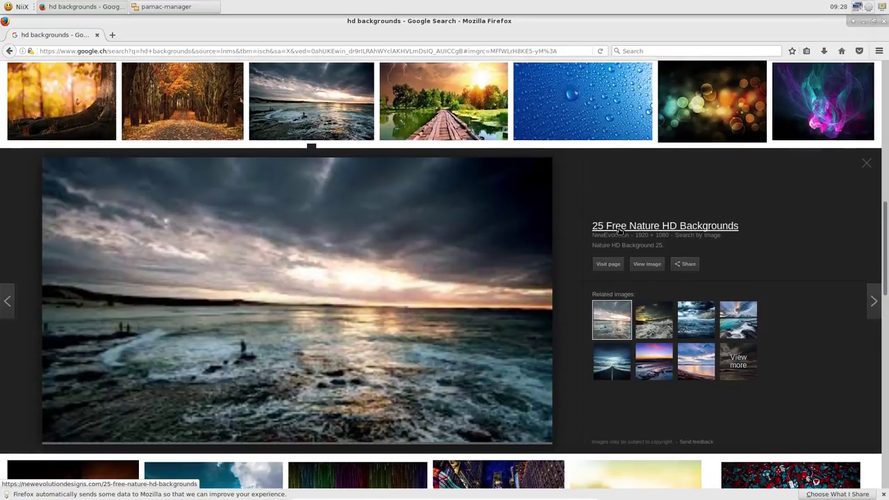
{"action": "left_click", "coordinate": [646, 263]}
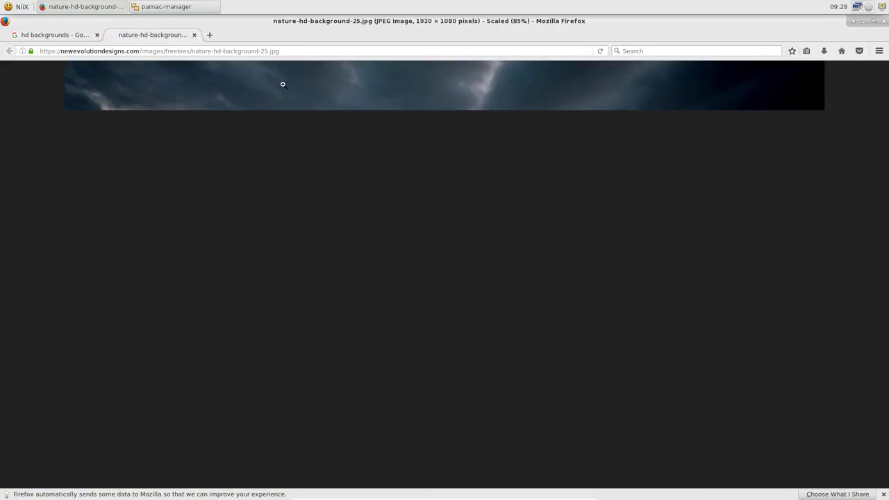
{"action": "left_click", "coordinate": [96, 36]}
Step: Save the ocean sunset image to the Pictures folder as nature-hd-background-25.jpg
{"action": "right_click", "coordinate": [390, 143]}
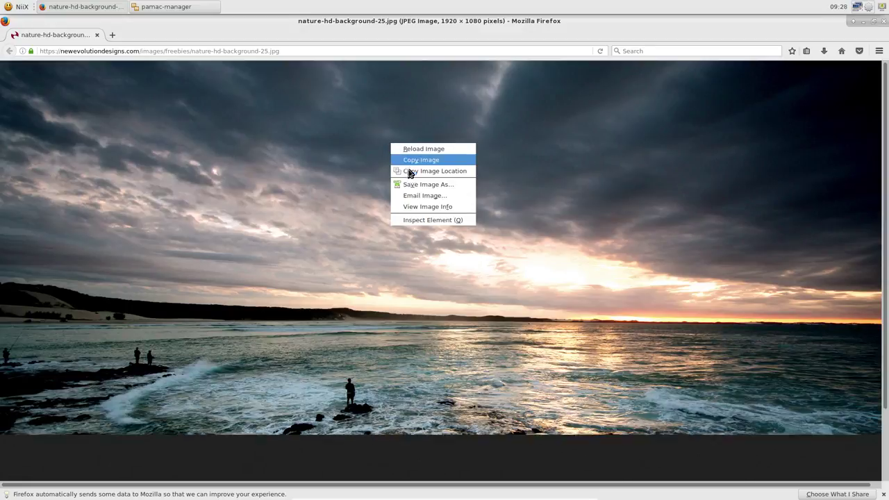
{"action": "left_click", "coordinate": [413, 188]}
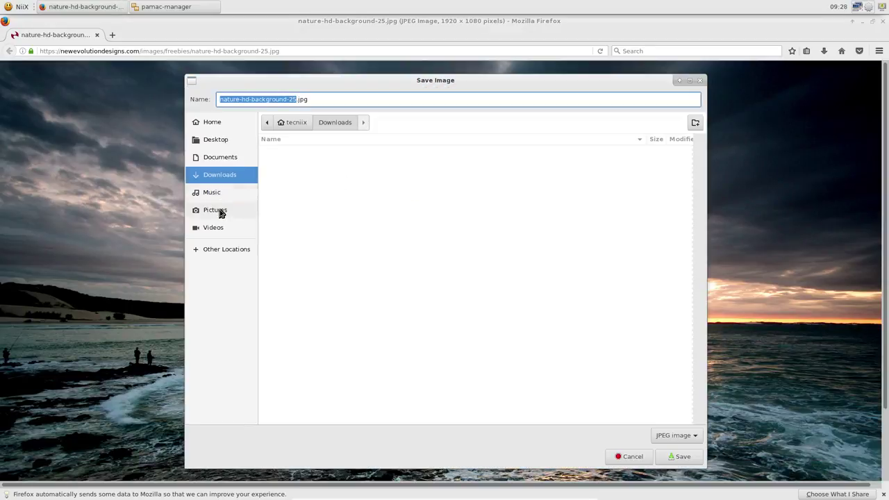
{"action": "left_click", "coordinate": [221, 211]}
{"action": "left_click", "coordinate": [679, 456]}
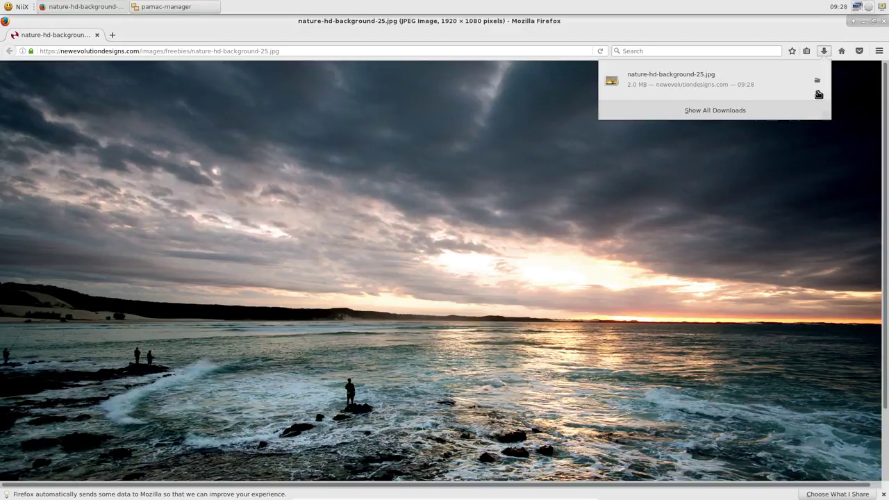
Step: Show the downloaded image in its folder, set it as the desktop wallpaper and close the file manager
{"action": "left_click", "coordinate": [819, 82]}
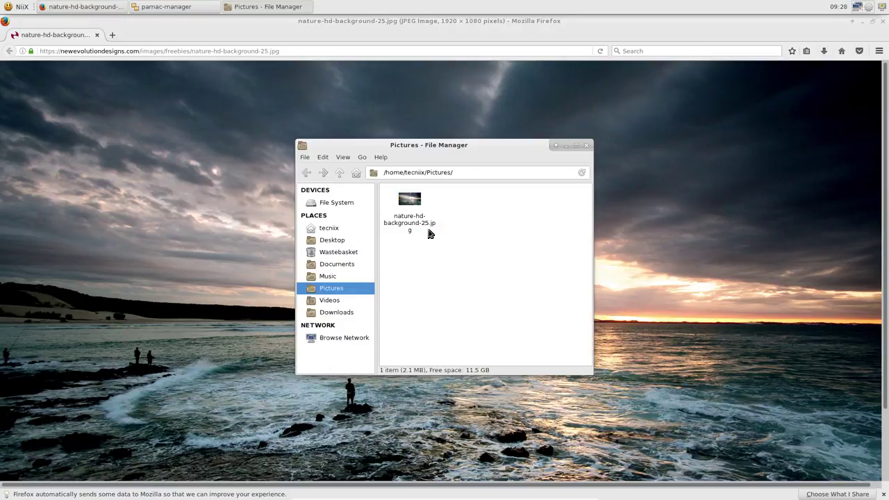
{"action": "left_click", "coordinate": [410, 200]}
{"action": "right_click", "coordinate": [406, 192]}
{"action": "left_click", "coordinate": [431, 292]}
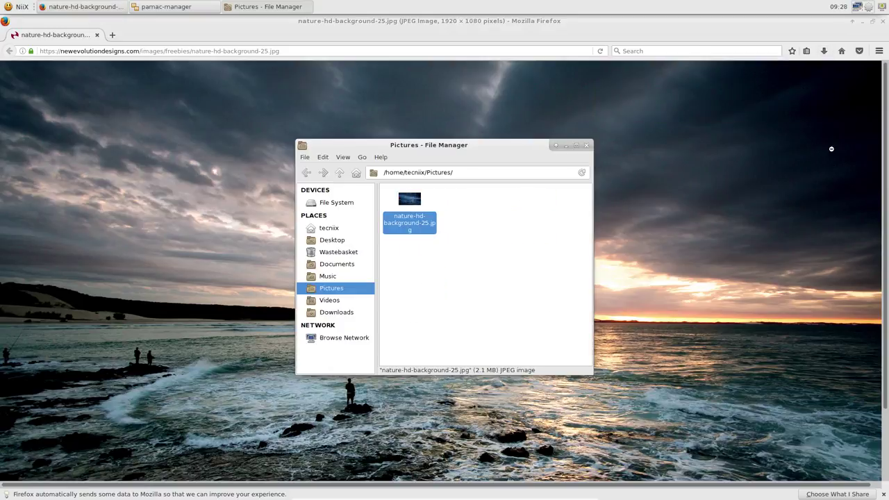
{"action": "left_click", "coordinate": [587, 146]}
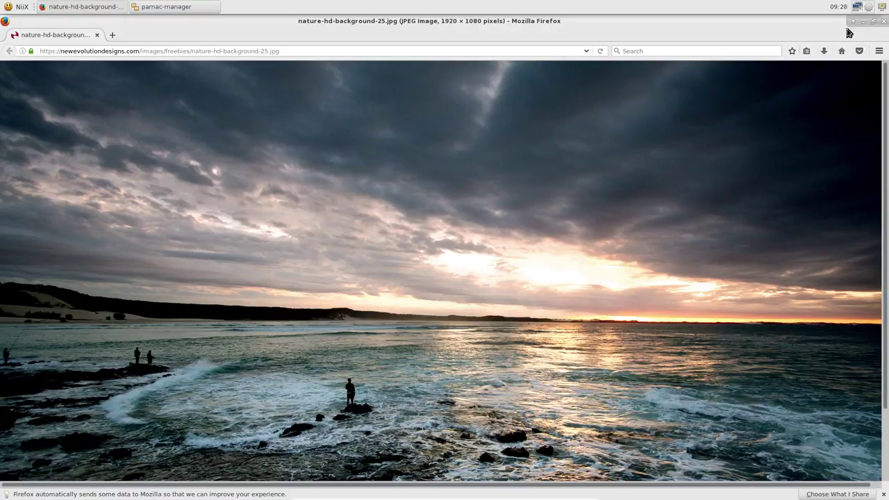
Step: Close Firefox and the package manager window to clear the desktop
{"action": "left_click", "coordinate": [884, 23]}
{"action": "left_click_drag", "start_coordinate": [159, 28], "coordinate": [261, 120]}
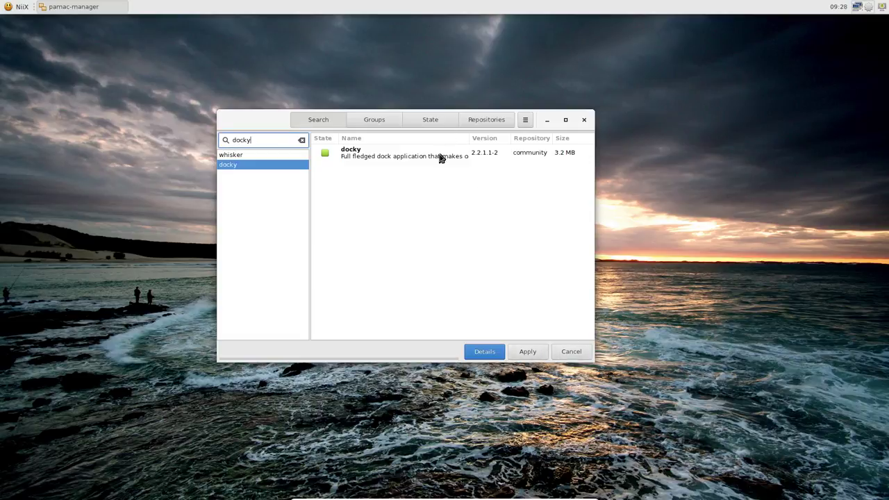
{"action": "left_click", "coordinate": [584, 121]}
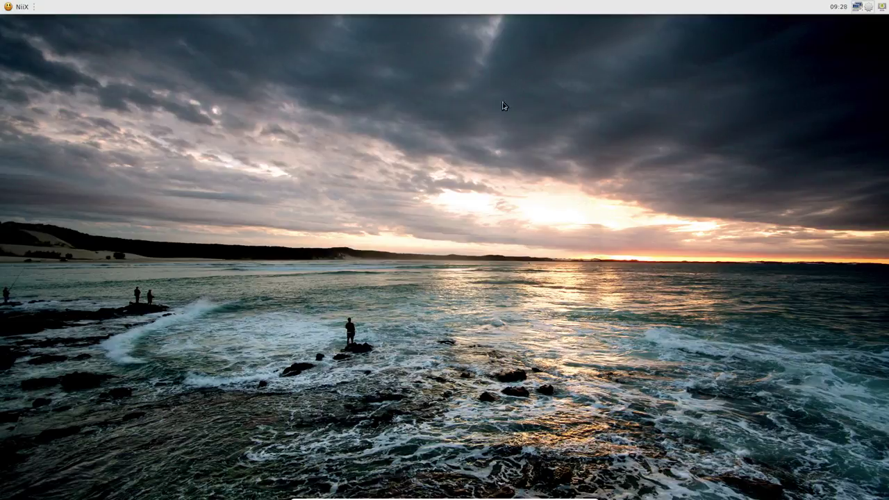
Step: Launch Docky from the full application list of the Whisker Menu
{"action": "left_click", "coordinate": [5, 6]}
{"action": "left_click", "coordinate": [37, 82]}
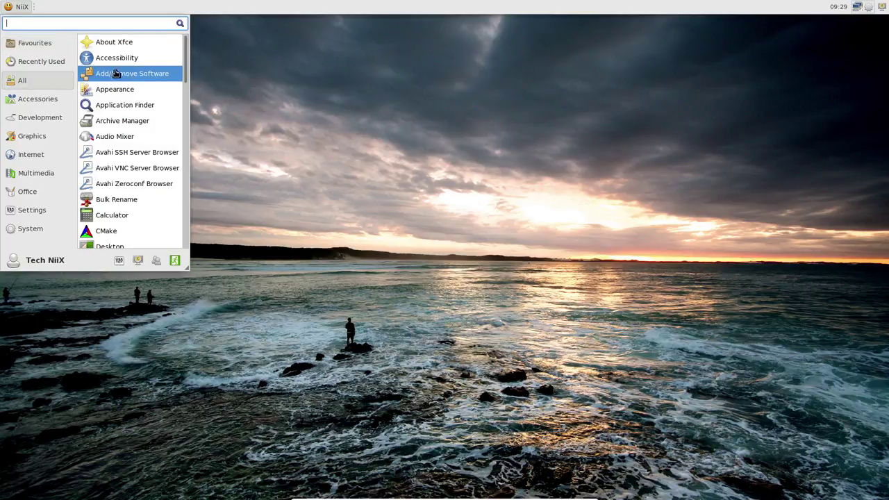
{"action": "scroll", "coordinate": [143, 174], "scroll_direction": "down", "scroll_amount": 5}
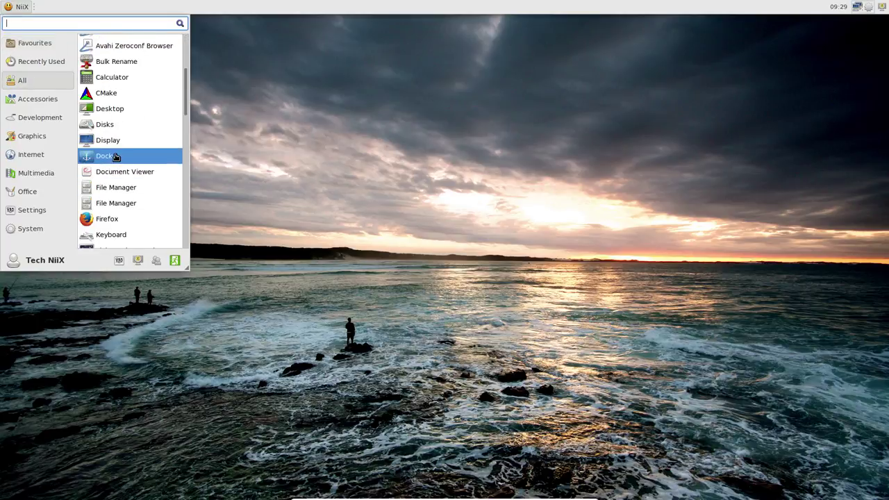
{"action": "left_click", "coordinate": [151, 173]}
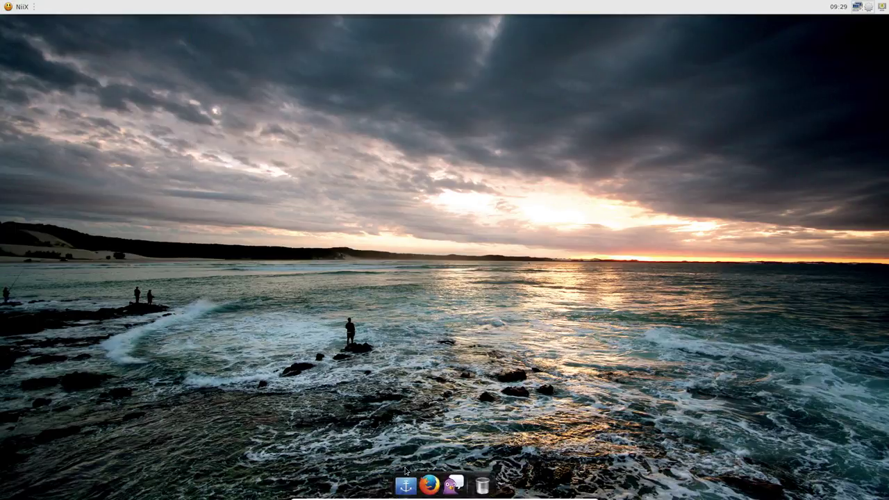
Step: Set the Docky theme to HUD and close the dock's settings
{"action": "left_click", "coordinate": [404, 485]}
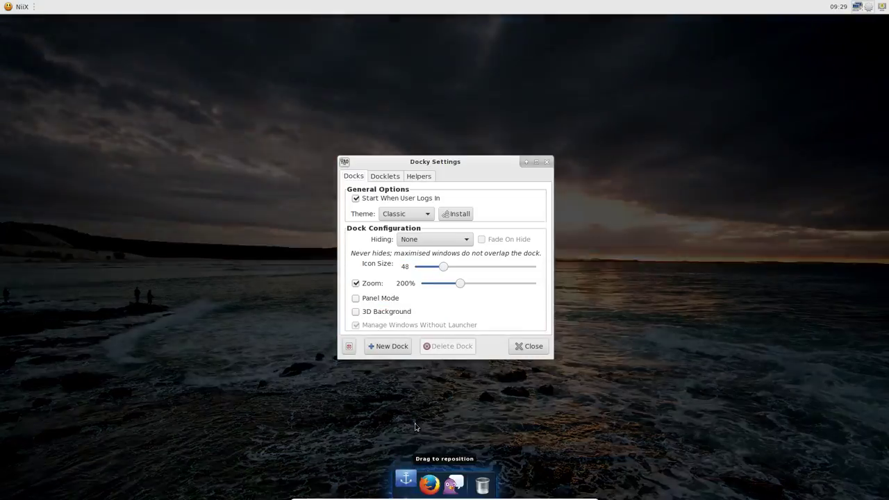
{"action": "left_click", "coordinate": [401, 215]}
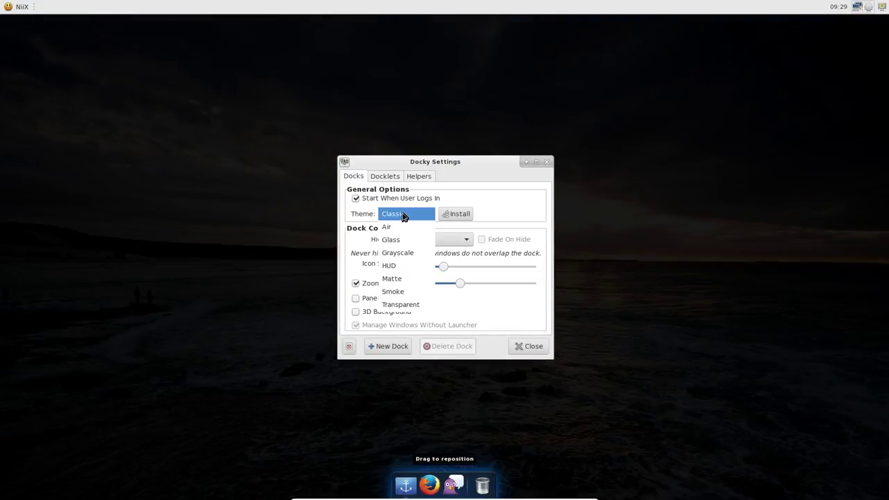
{"action": "left_click", "coordinate": [401, 257]}
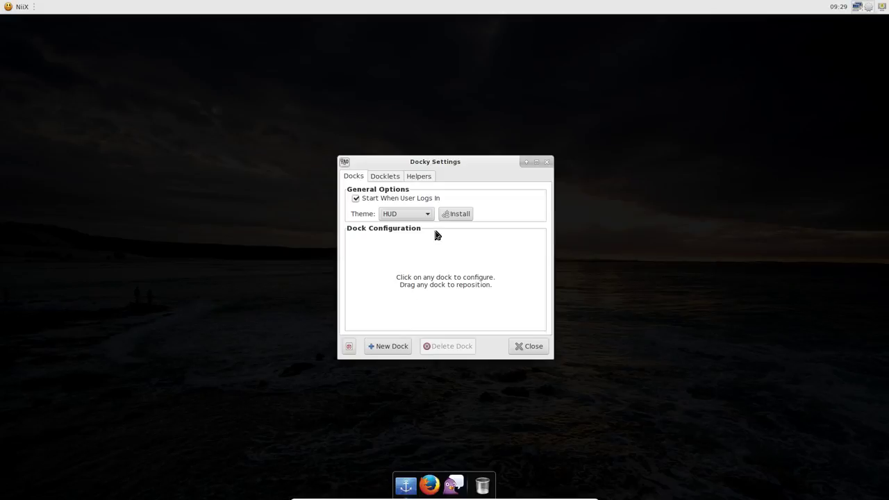
{"action": "left_click", "coordinate": [526, 347]}
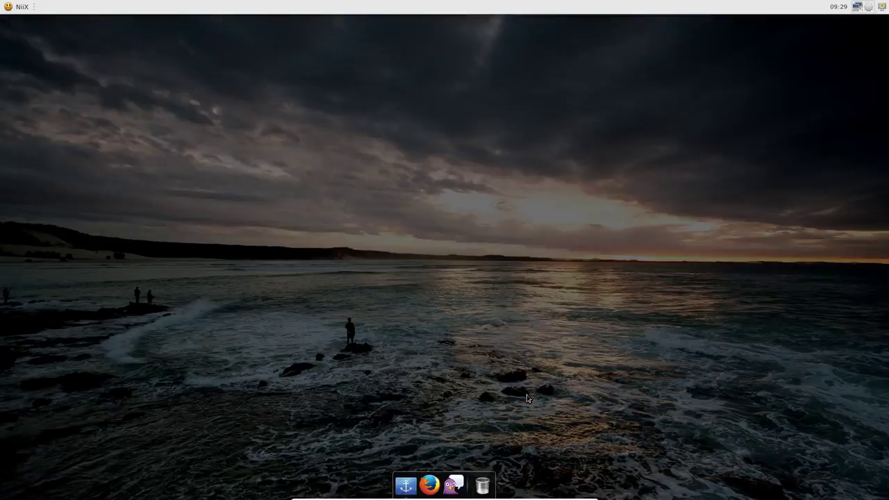
Step: Set the dock's icon size to 38 and its zoom to 148%, closing the settings when done
{"action": "left_click", "coordinate": [405, 484]}
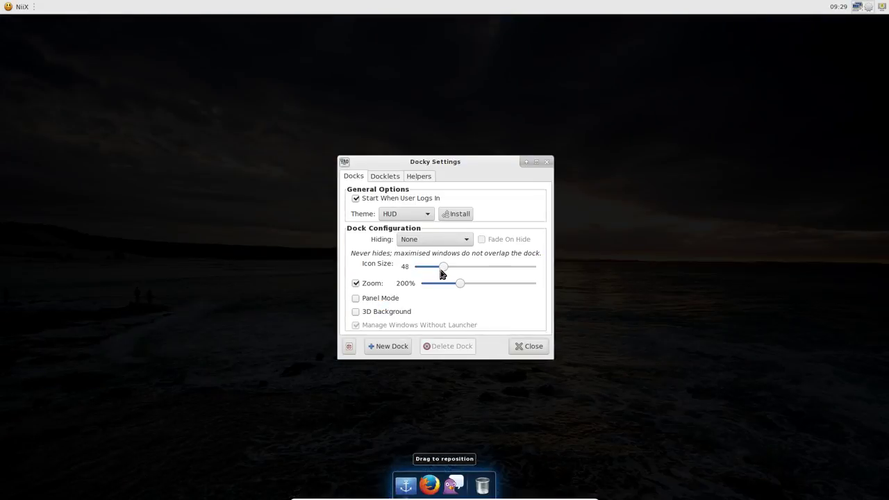
{"action": "left_click_drag", "start_coordinate": [442, 268], "coordinate": [447, 398]}
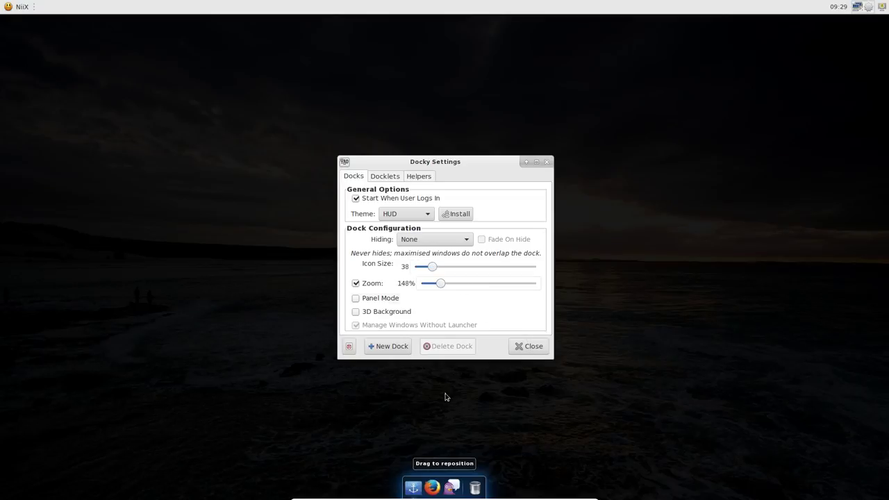
{"action": "left_click", "coordinate": [526, 346]}
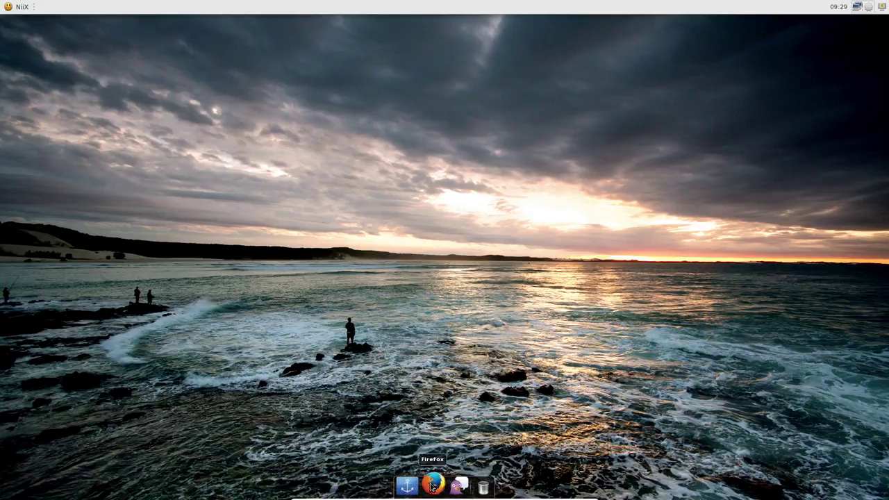
Step: Open Appearance from the Whisker Menu's full application list and set the style to Numix-Frost, checking the menu's look
{"action": "left_click", "coordinate": [18, 10]}
{"action": "left_click", "coordinate": [24, 81]}
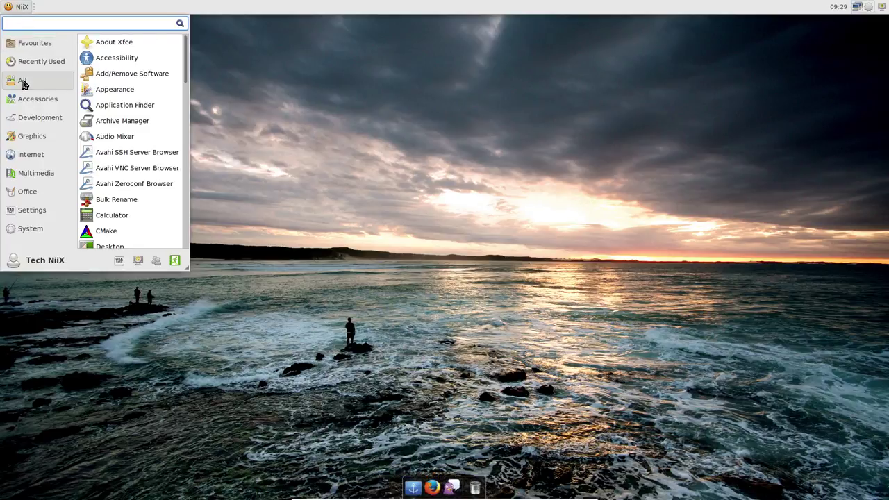
{"action": "left_click", "coordinate": [115, 90]}
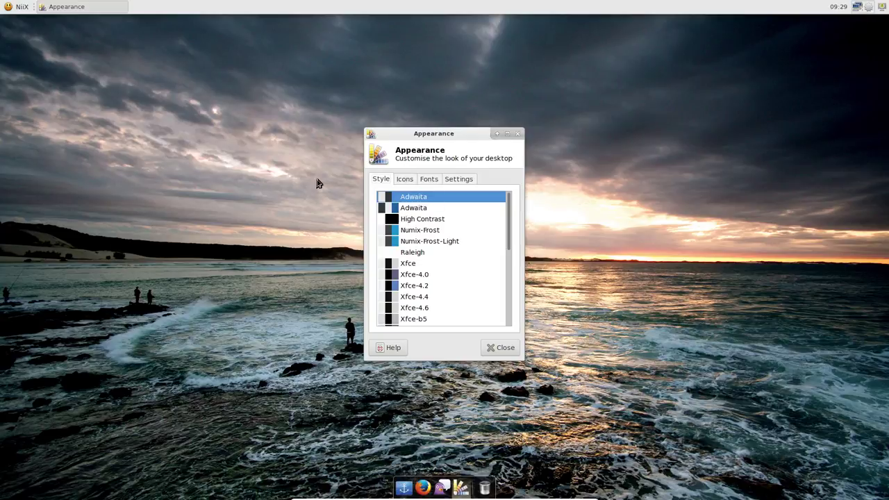
{"action": "left_click", "coordinate": [17, 9]}
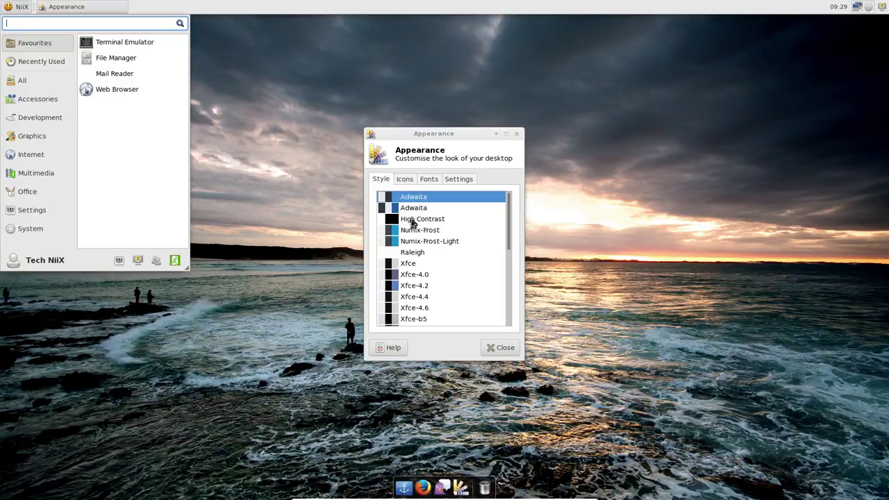
{"action": "left_click", "coordinate": [417, 236]}
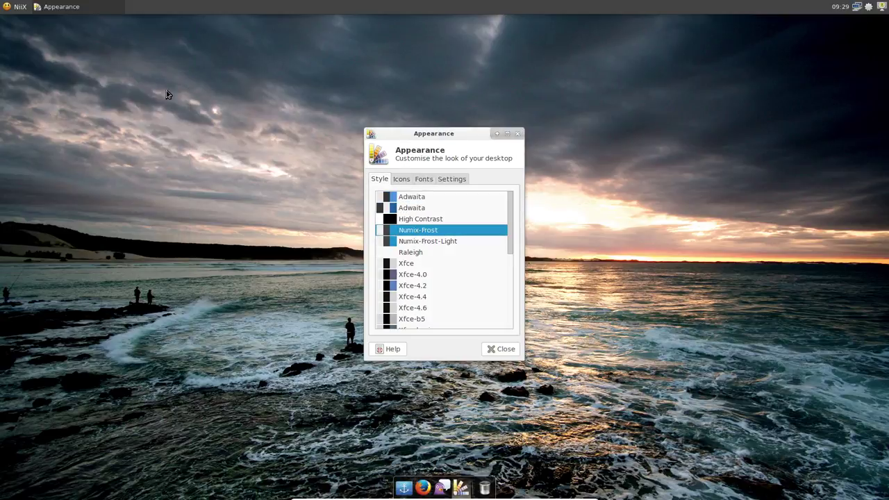
{"action": "left_click", "coordinate": [16, 7]}
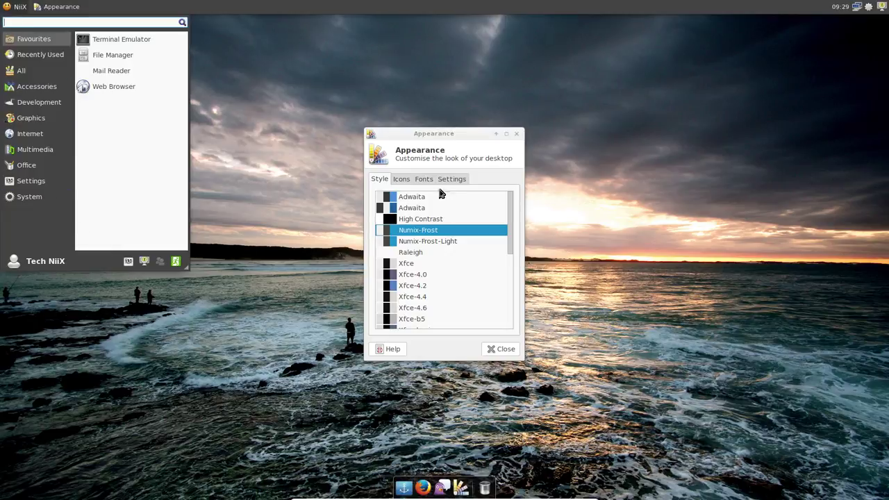
Step: Set the desktop icon theme to Numix-Square-Light
{"action": "left_click", "coordinate": [400, 182]}
{"action": "left_click", "coordinate": [401, 182]}
{"action": "scroll", "coordinate": [450, 284], "scroll_direction": "down", "scroll_amount": 1}
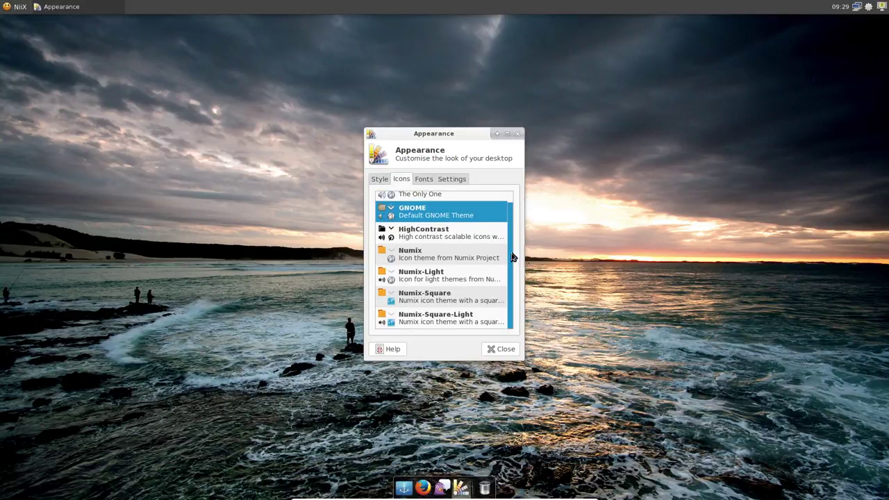
{"action": "left_click", "coordinate": [427, 316]}
Step: Shrink the Whisker Menu pop-up in both width and height, then close it
{"action": "left_click", "coordinate": [16, 8]}
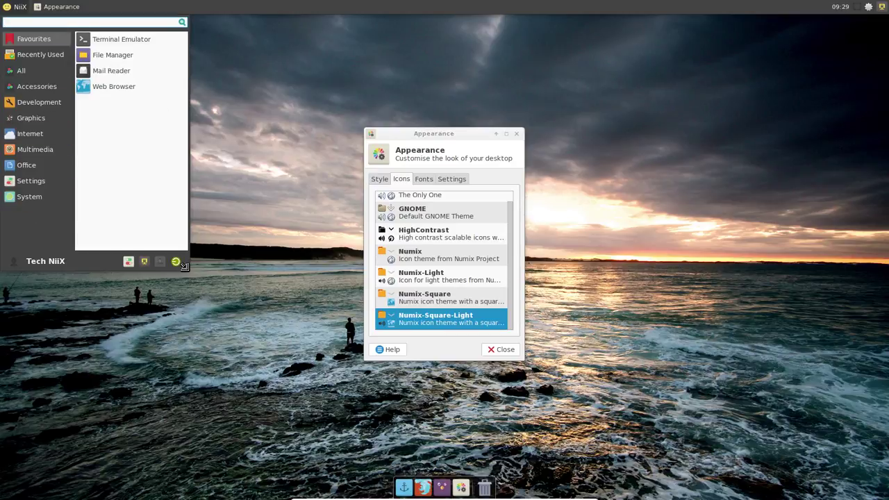
{"action": "left_click_drag", "start_coordinate": [184, 267], "coordinate": [159, 222]}
{"action": "left_click", "coordinate": [427, 137]}
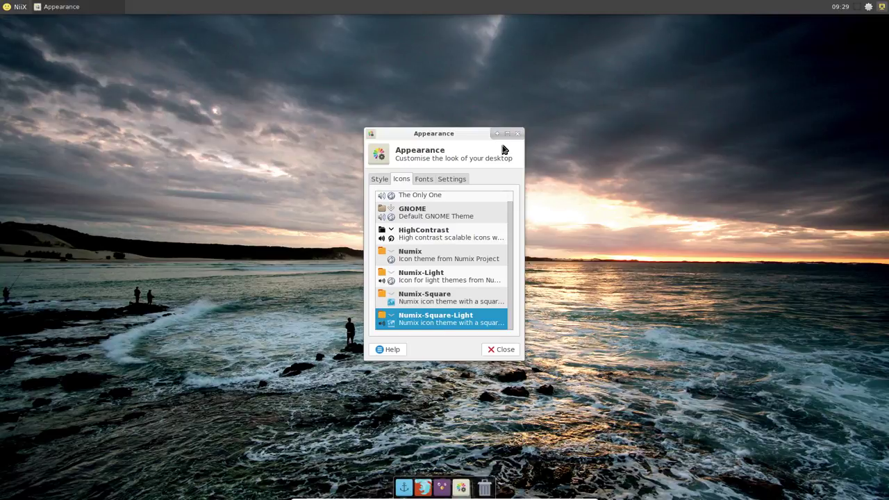
Step: Look through the font and general settings in Appearance and close the window
{"action": "left_click", "coordinate": [424, 179]}
{"action": "left_click", "coordinate": [452, 178]}
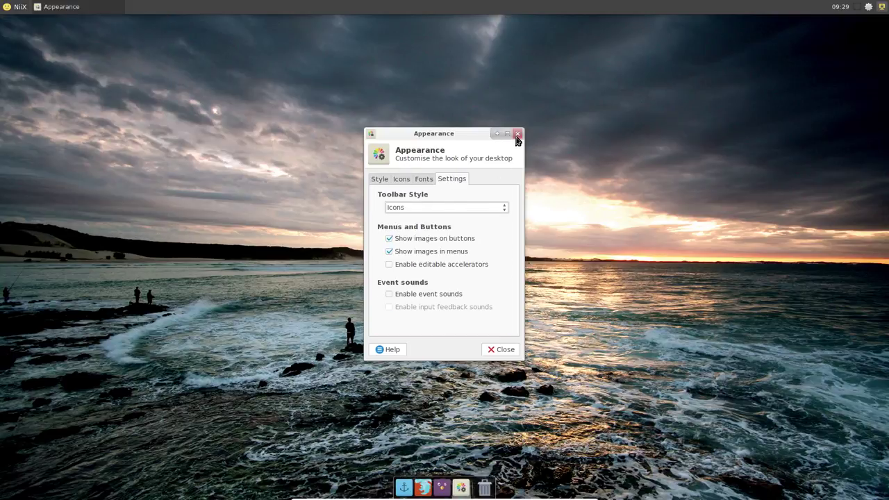
{"action": "left_click", "coordinate": [518, 135]}
Step: Add the File Manager and Terminal Emulator favourites from the Whisker Menu to the panel
{"action": "left_click", "coordinate": [15, 6]}
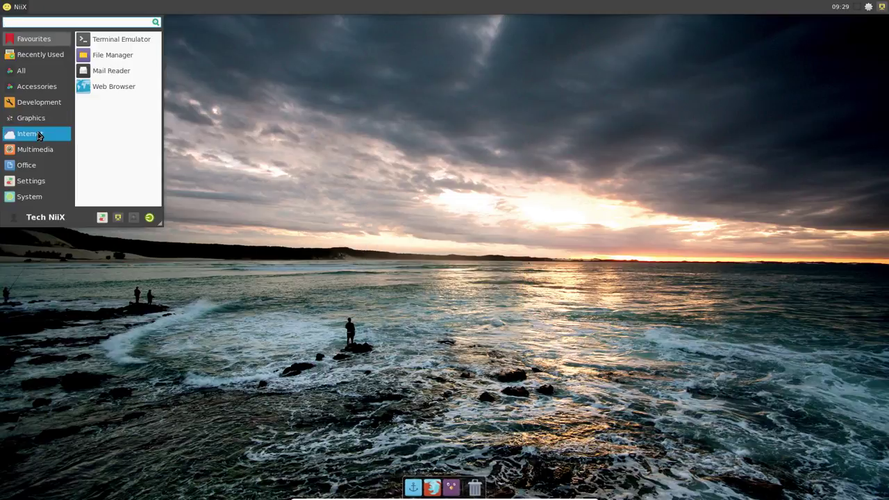
{"action": "right_click", "coordinate": [114, 61]}
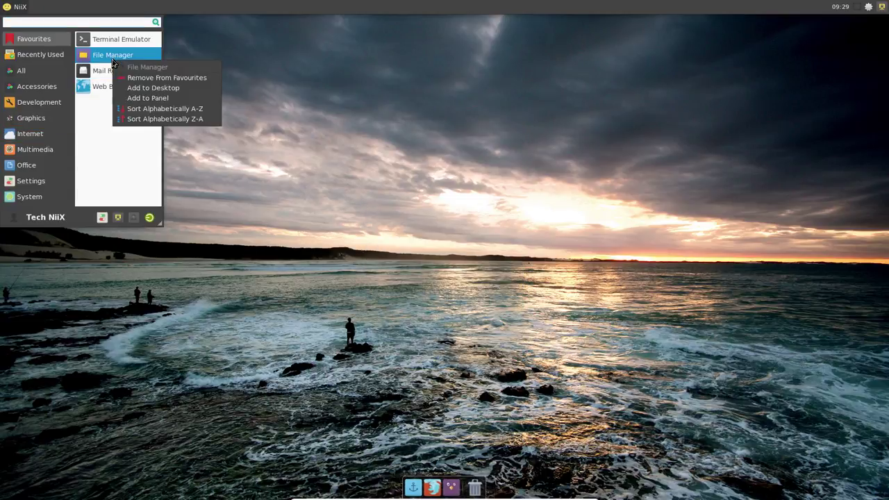
{"action": "left_click", "coordinate": [147, 98]}
{"action": "right_click", "coordinate": [111, 41]}
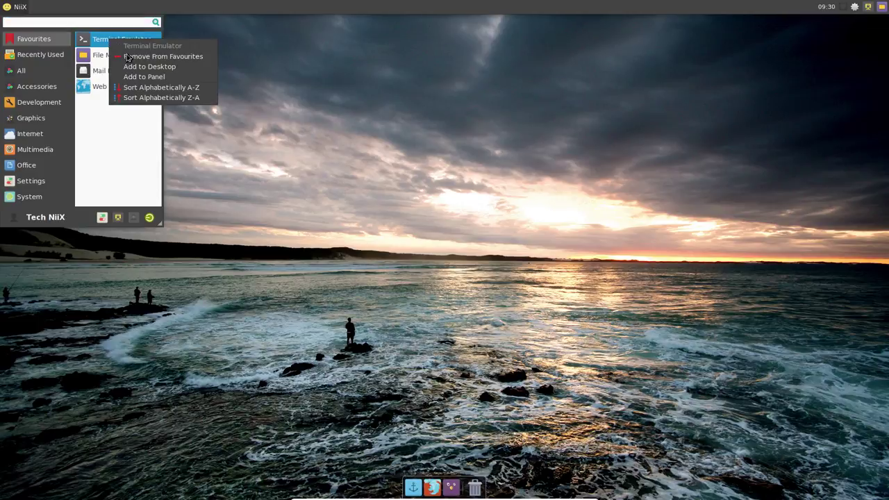
{"action": "left_click", "coordinate": [144, 76]}
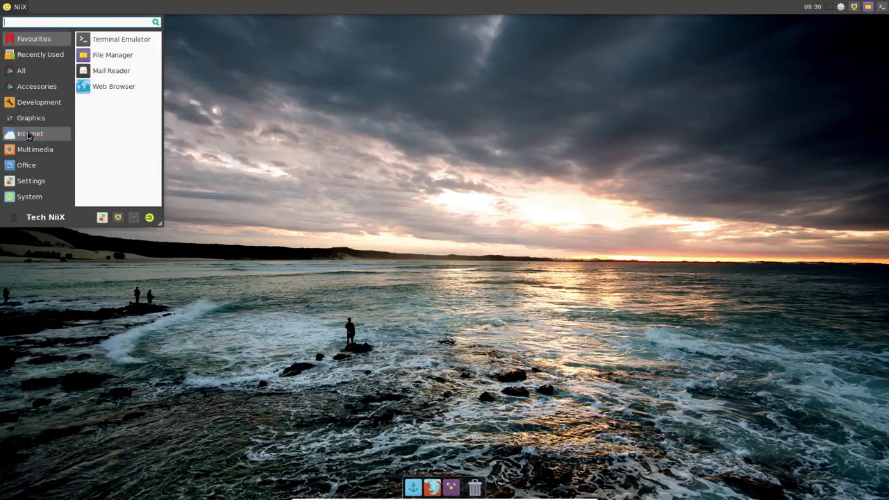
Step: Add Firefox and Transmission from the Whisker Menu's Internet category to the panel
{"action": "left_click", "coordinate": [30, 133]}
{"action": "right_click", "coordinate": [108, 79]}
{"action": "left_click", "coordinate": [147, 107]}
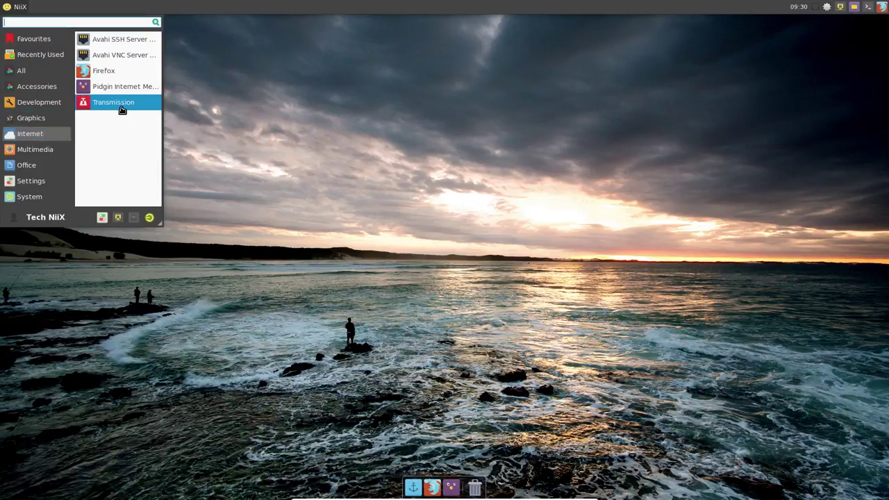
{"action": "right_click", "coordinate": [115, 104]}
{"action": "left_click", "coordinate": [147, 145]}
Step: Browse the remaining Whisker Menu categories and add Add/Remove Software from System to the panel
{"action": "left_click", "coordinate": [40, 148]}
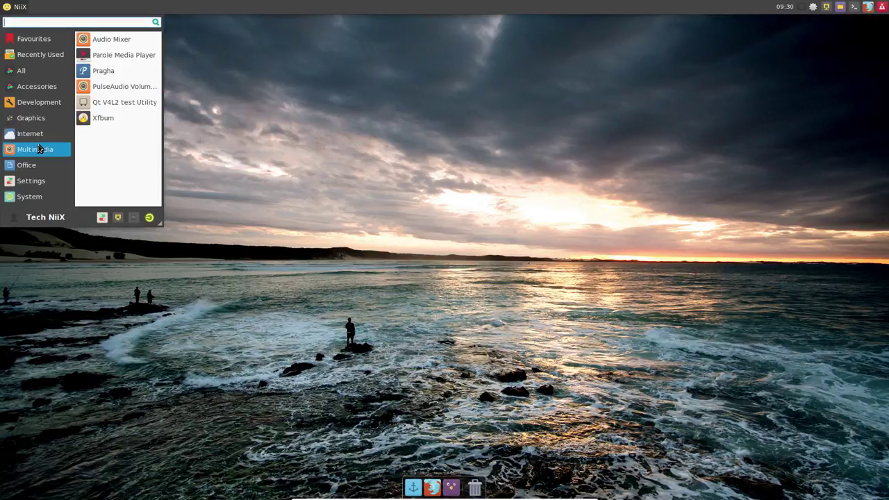
{"action": "left_click", "coordinate": [26, 165]}
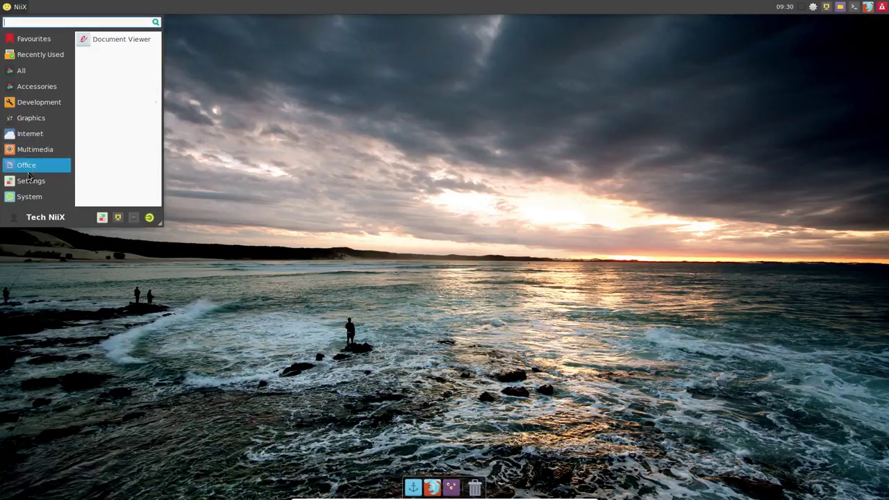
{"action": "left_click", "coordinate": [31, 180]}
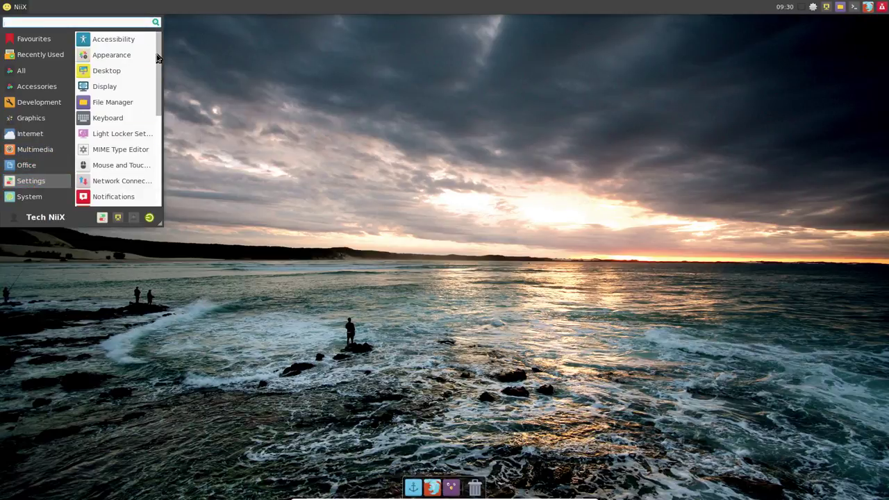
{"action": "left_click_drag", "start_coordinate": [157, 59], "coordinate": [154, 182]}
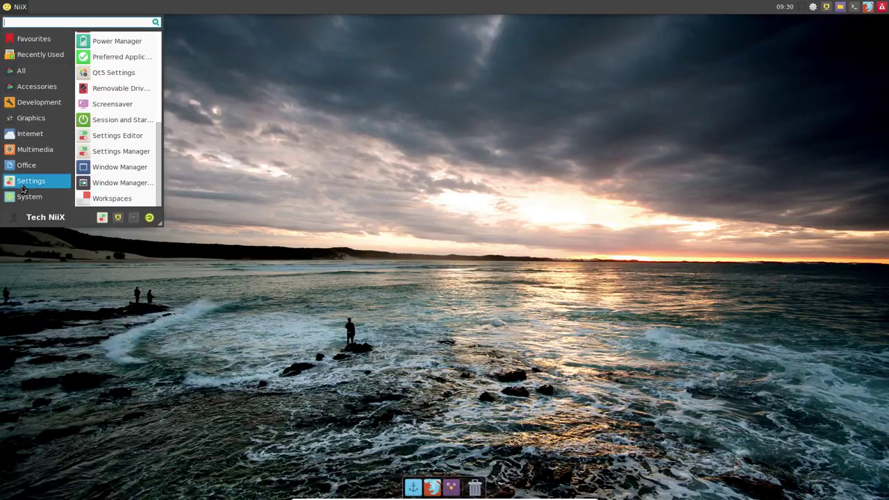
{"action": "left_click", "coordinate": [30, 196]}
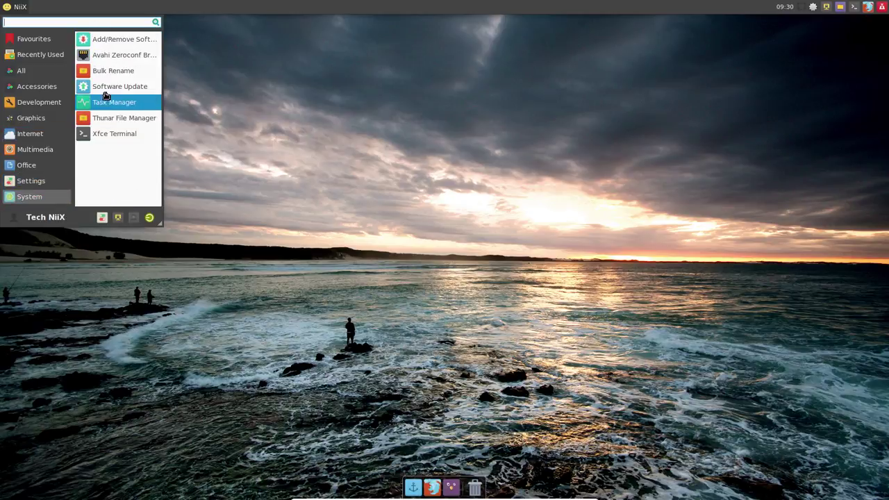
{"action": "right_click", "coordinate": [112, 42]}
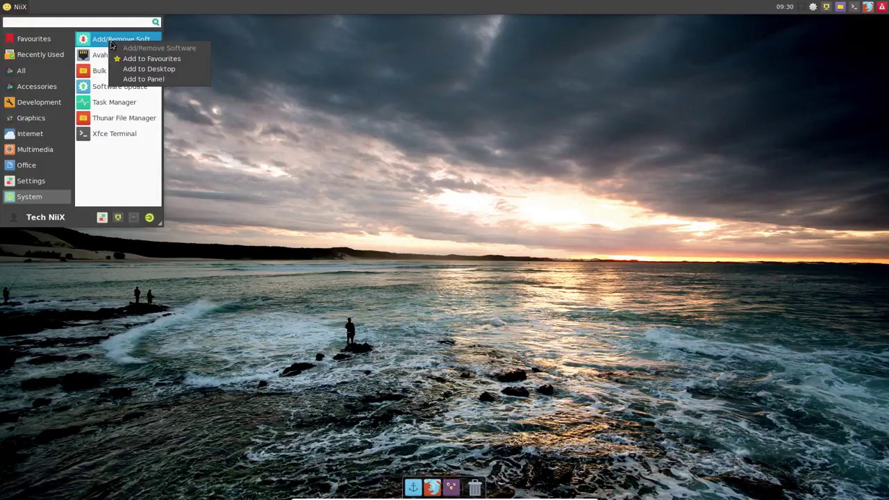
{"action": "left_click", "coordinate": [143, 80]}
Step: Move the File Manager and Terminal launchers along the panel to directly after the Whisker Menu button
{"action": "right_click", "coordinate": [826, 8]}
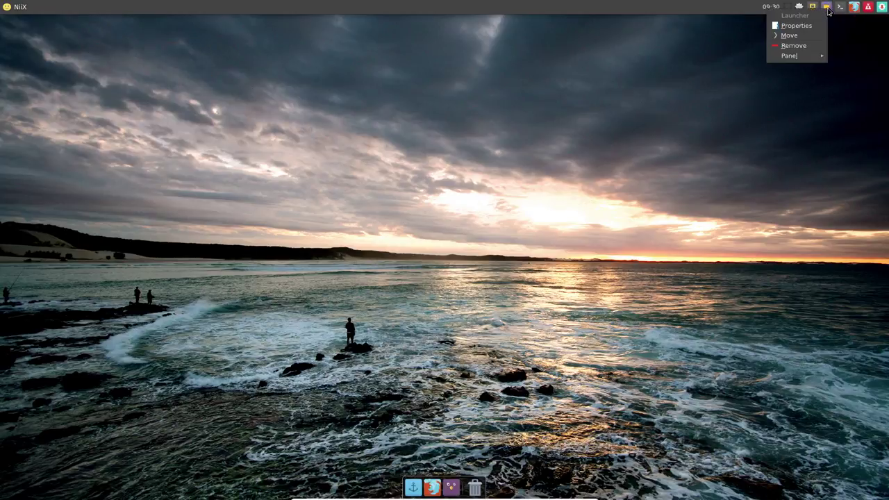
{"action": "left_click", "coordinate": [801, 35]}
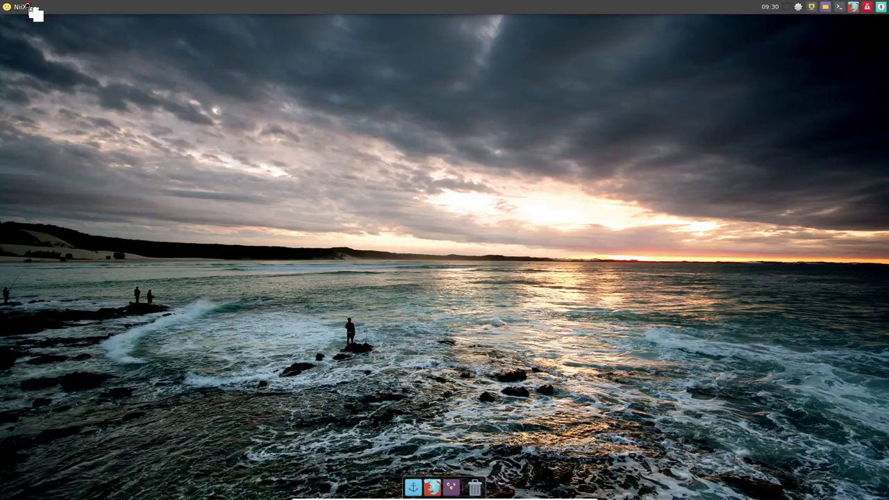
{"action": "left_click", "coordinate": [34, 13]}
{"action": "right_click", "coordinate": [839, 8]}
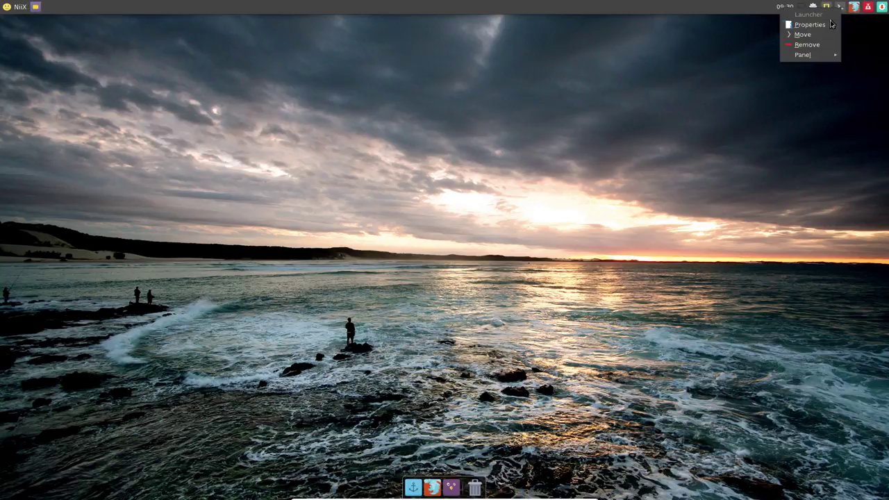
{"action": "left_click", "coordinate": [791, 34]}
{"action": "left_click", "coordinate": [45, 10]}
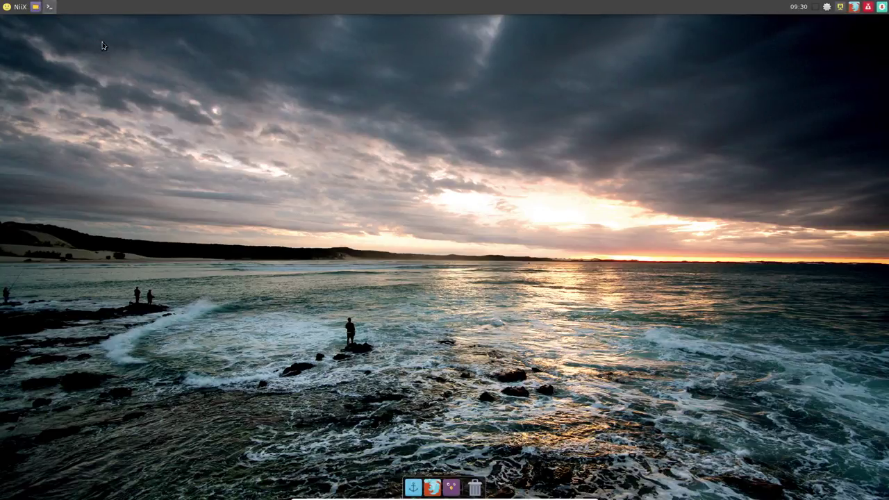
Step: Move the Firefox, Add/Remove Software and Transmission launchers, in that order, to follow the Terminal launcher on the panel
{"action": "right_click", "coordinate": [853, 8]}
{"action": "left_click", "coordinate": [809, 34]}
{"action": "left_click", "coordinate": [62, 10]}
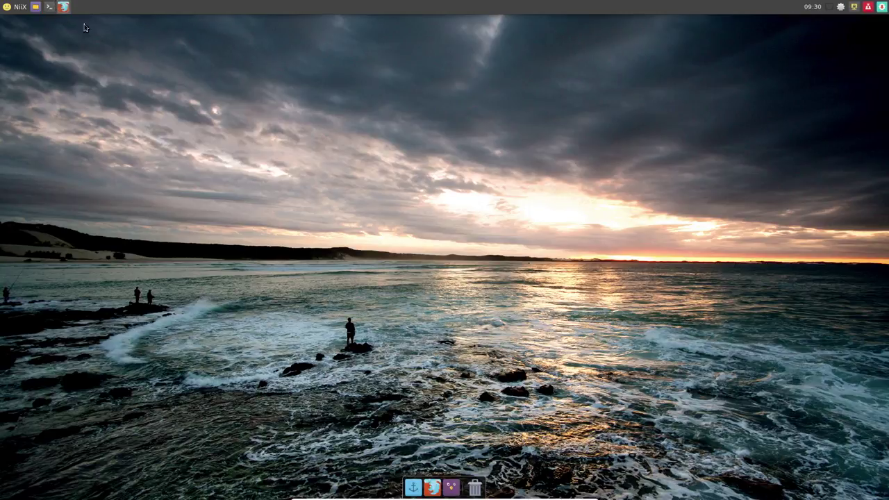
{"action": "right_click", "coordinate": [880, 9]}
{"action": "left_click", "coordinate": [844, 34]}
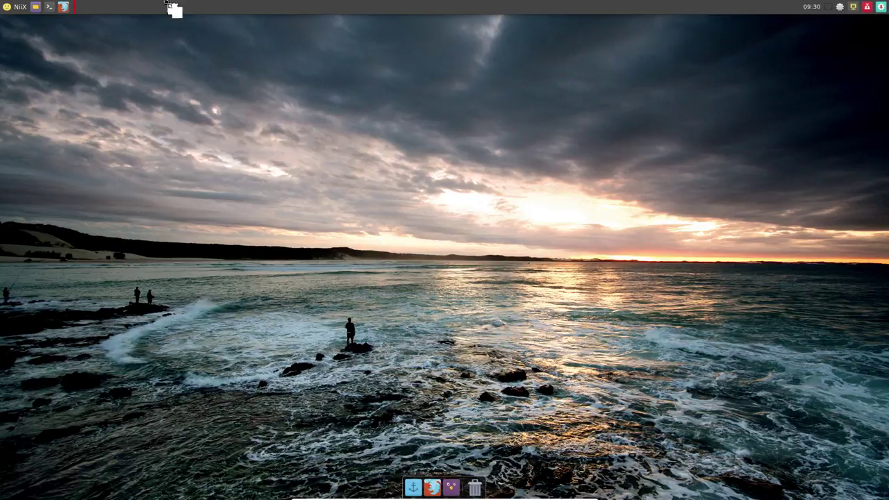
{"action": "left_click", "coordinate": [71, 11]}
{"action": "right_click", "coordinate": [881, 9]}
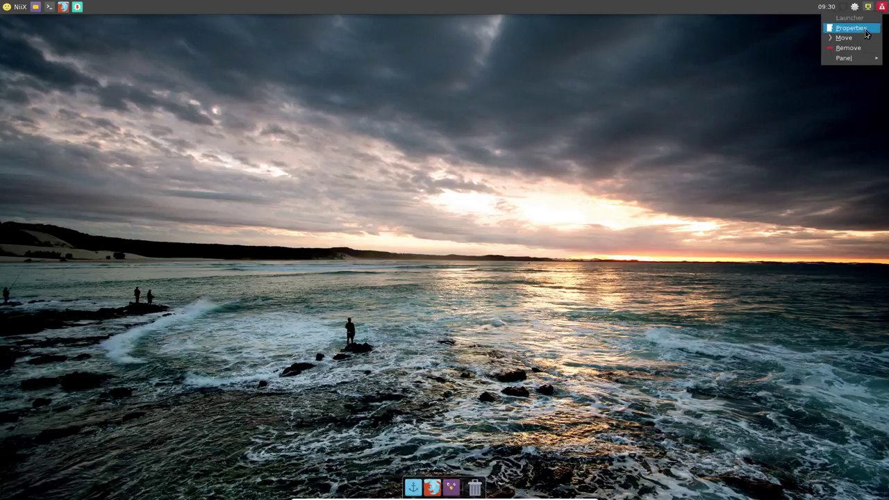
{"action": "left_click", "coordinate": [844, 38]}
{"action": "left_click", "coordinate": [90, 11]}
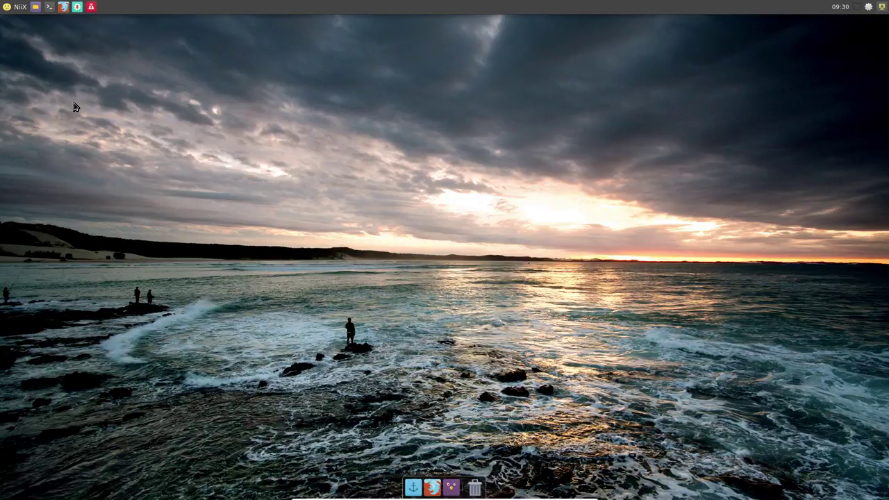
Step: Launch a terminal from the panel, reposition its window and open the Colours settings in its preferences
{"action": "left_click", "coordinate": [49, 9]}
{"action": "left_click_drag", "start_coordinate": [335, 22], "coordinate": [533, 96]}
{"action": "left_click", "coordinate": [253, 108]}
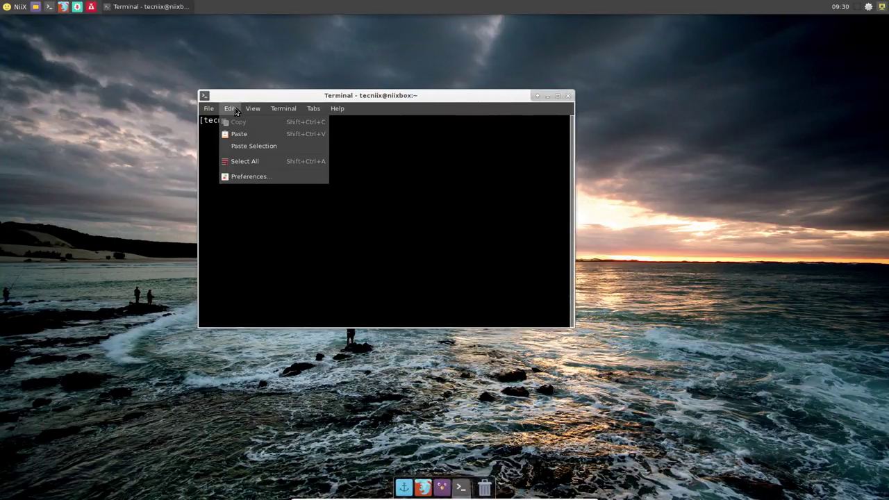
{"action": "left_click", "coordinate": [250, 177]}
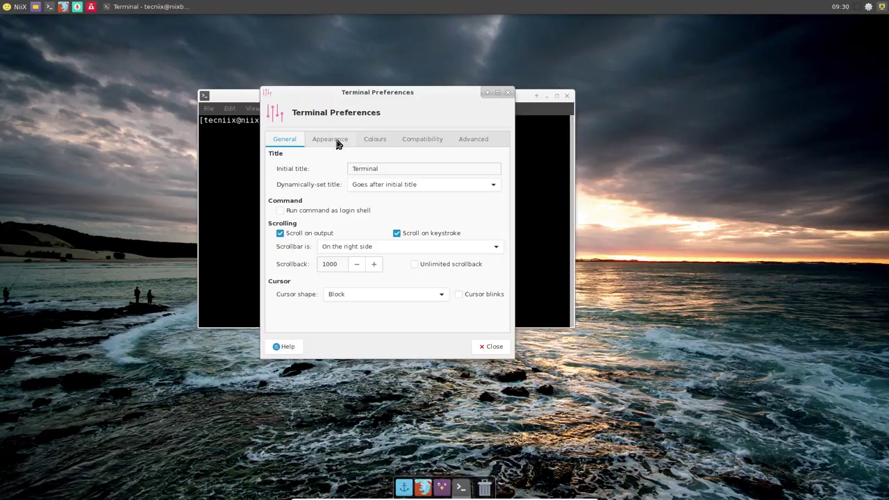
{"action": "left_click", "coordinate": [332, 143]}
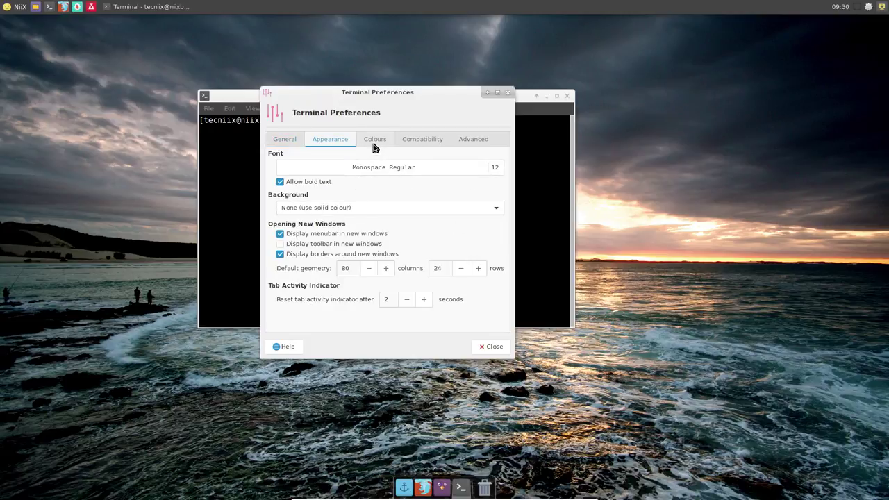
{"action": "left_click", "coordinate": [374, 142]}
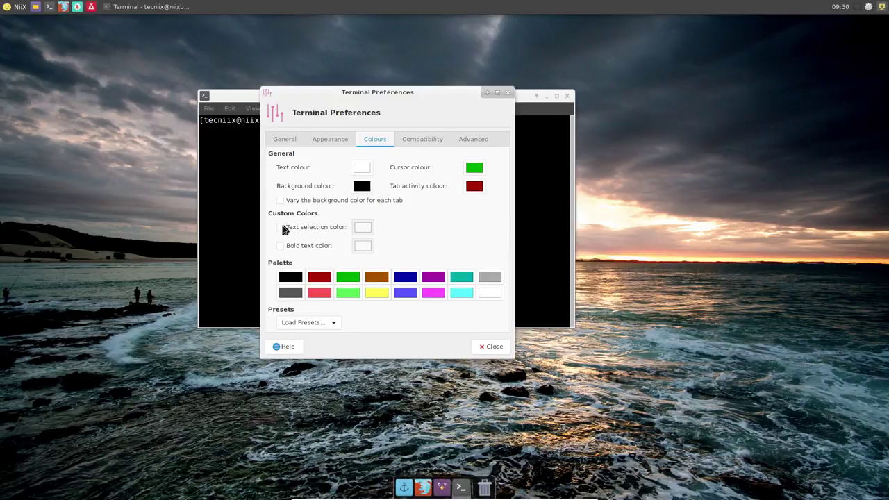
Step: Enable a custom text selection colour in bright green, separate the overlapping windows and enter the sample text dsfhsdfh in the terminal
{"action": "left_click", "coordinate": [281, 227]}
{"action": "left_click", "coordinate": [362, 232]}
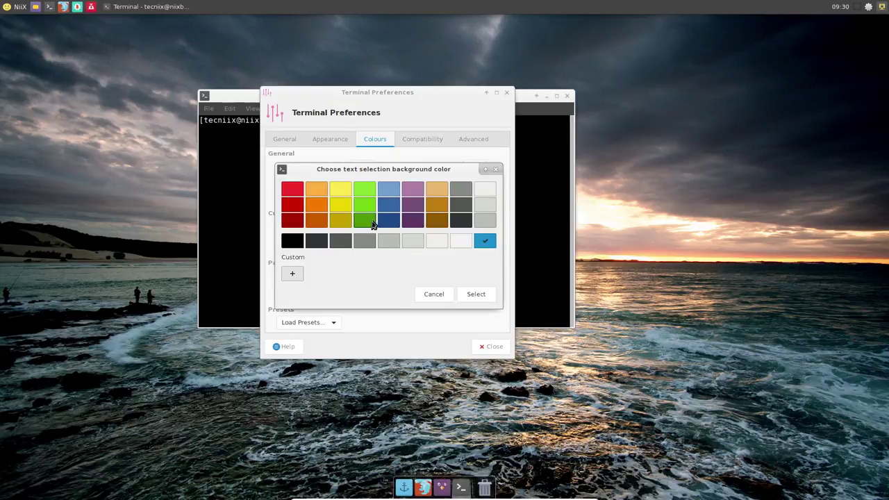
{"action": "left_click", "coordinate": [373, 223]}
{"action": "left_click_drag", "start_coordinate": [381, 98], "coordinate": [721, 114]}
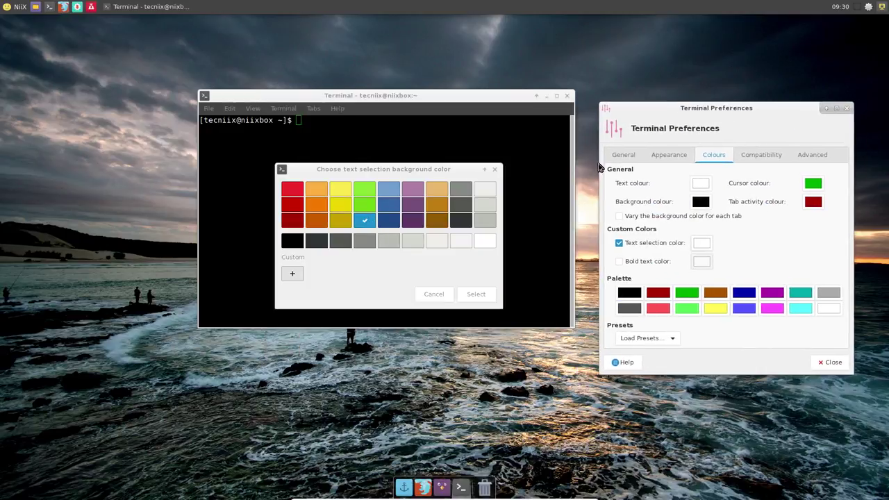
{"action": "left_click_drag", "start_coordinate": [382, 168], "coordinate": [696, 164]}
{"action": "left_click", "coordinate": [680, 202]}
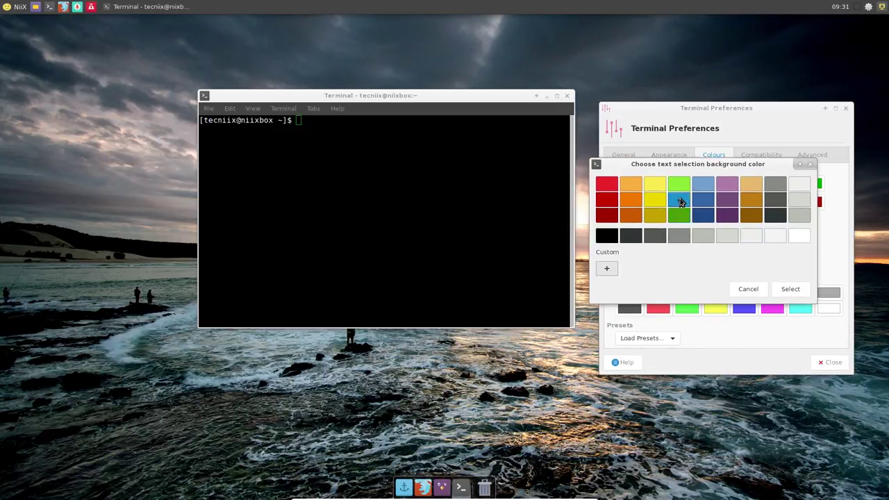
{"action": "left_click", "coordinate": [791, 289]}
{"action": "left_click", "coordinate": [486, 203]}
{"action": "type", "text": "dsfhsdfh"}
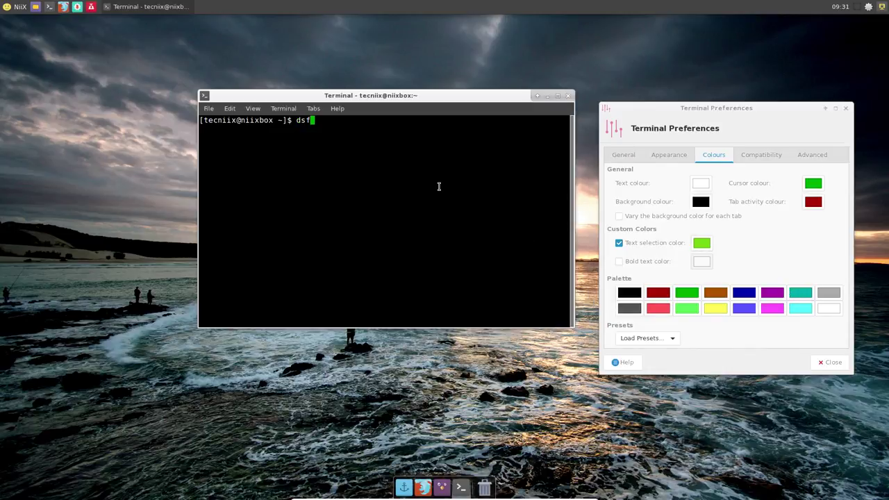
Step: Enable a custom bold text colour for the terminal and set it to dark green
{"action": "left_click", "coordinate": [620, 261]}
{"action": "left_click", "coordinate": [701, 261]}
{"action": "left_click", "coordinate": [704, 235]}
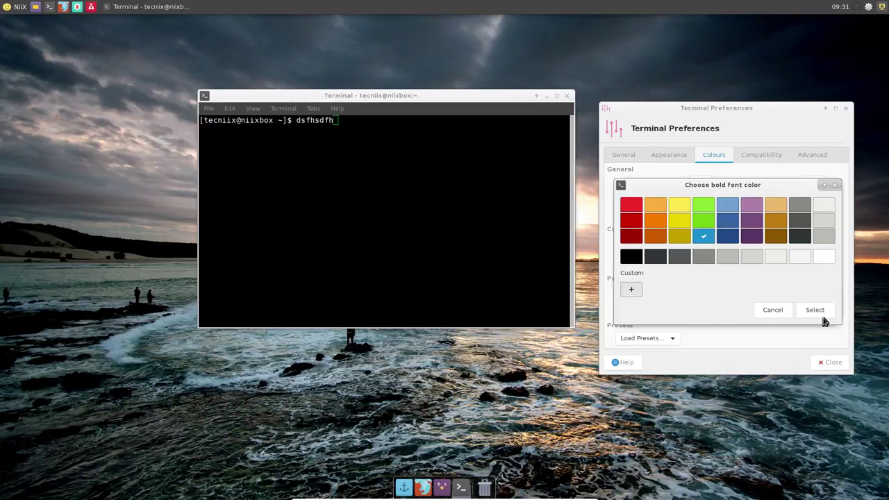
{"action": "left_click", "coordinate": [812, 312]}
Step: Set the terminal's text colour to bright green and its cursor colour to dark green
{"action": "left_click", "coordinate": [699, 182]}
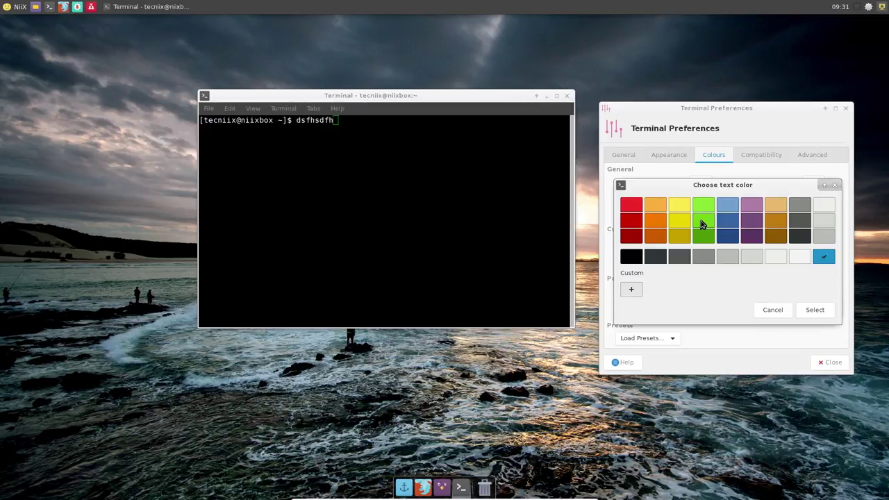
{"action": "left_click", "coordinate": [703, 222]}
{"action": "left_click", "coordinate": [828, 313]}
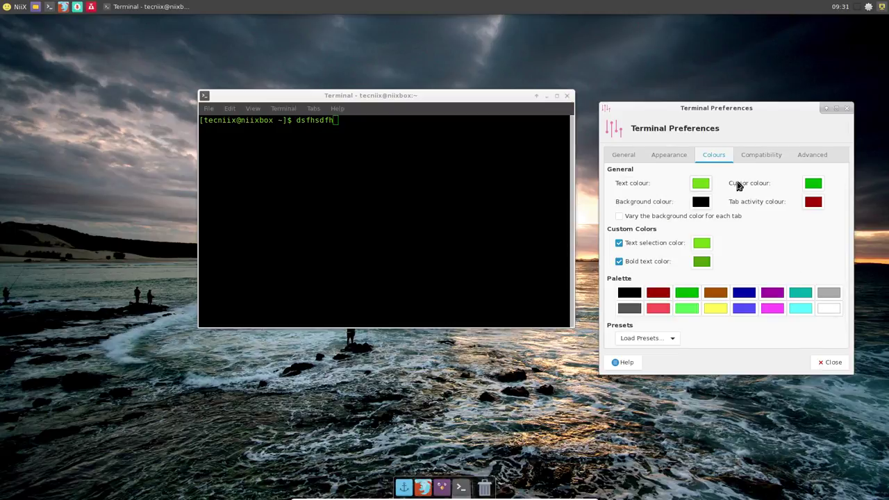
{"action": "left_click", "coordinate": [814, 185]}
{"action": "left_click", "coordinate": [703, 237]}
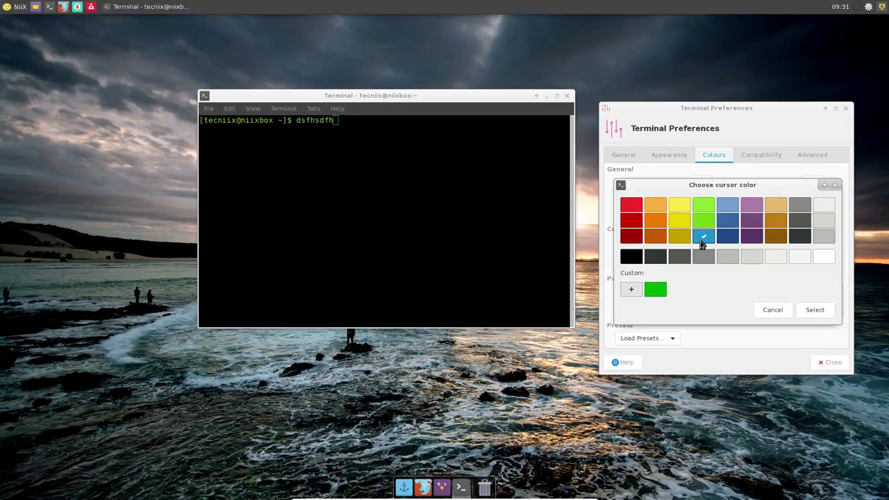
{"action": "left_click", "coordinate": [811, 310]}
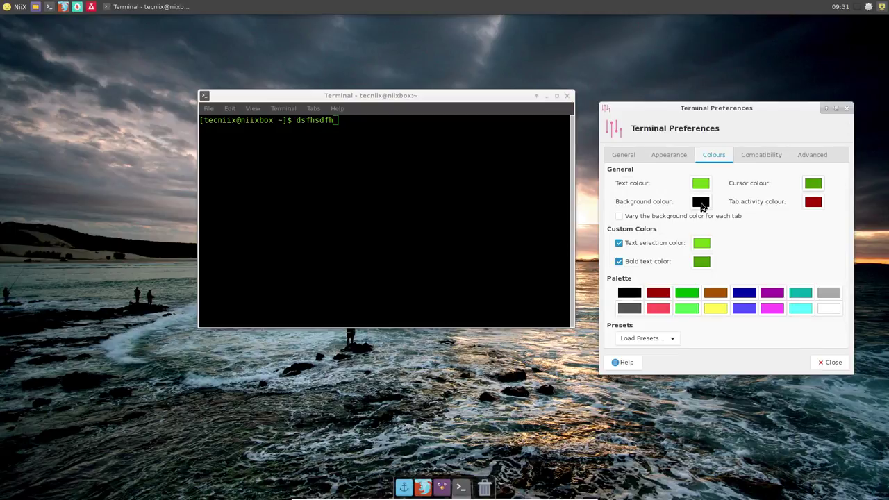
Step: Give the terminal a transparent background with 0.83 opacity and disable the menubar in new windows
{"action": "left_click", "coordinate": [761, 156]}
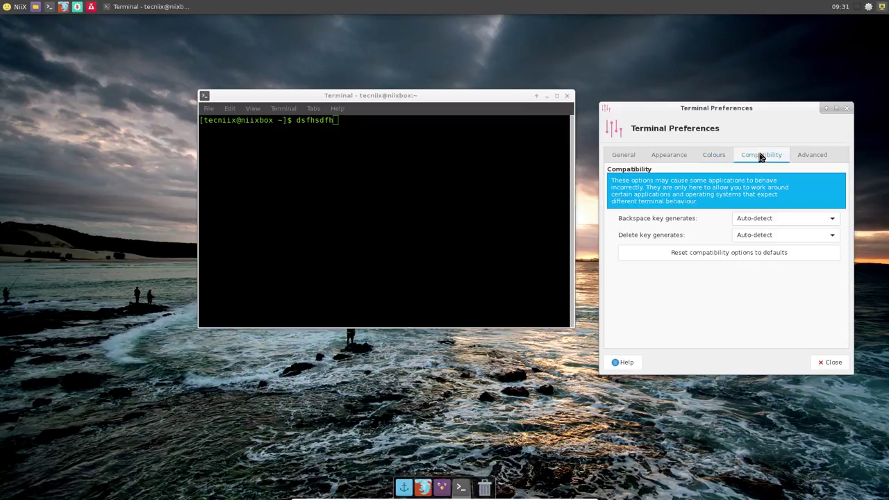
{"action": "left_click", "coordinate": [812, 154]}
{"action": "left_click", "coordinate": [713, 155]}
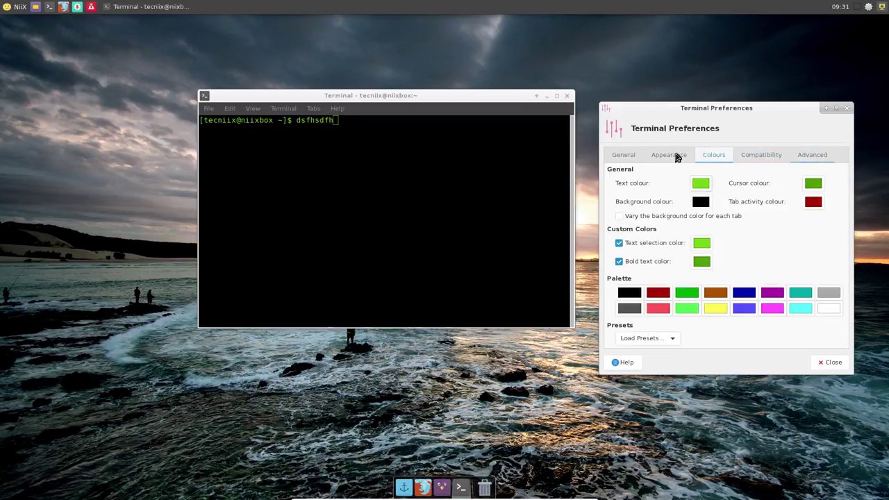
{"action": "left_click", "coordinate": [671, 156]}
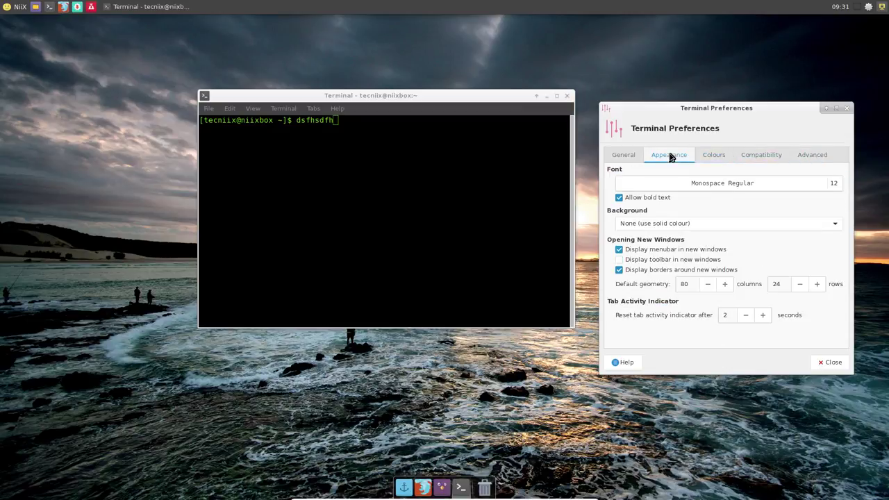
{"action": "left_click", "coordinate": [663, 224]}
{"action": "left_click", "coordinate": [659, 253]}
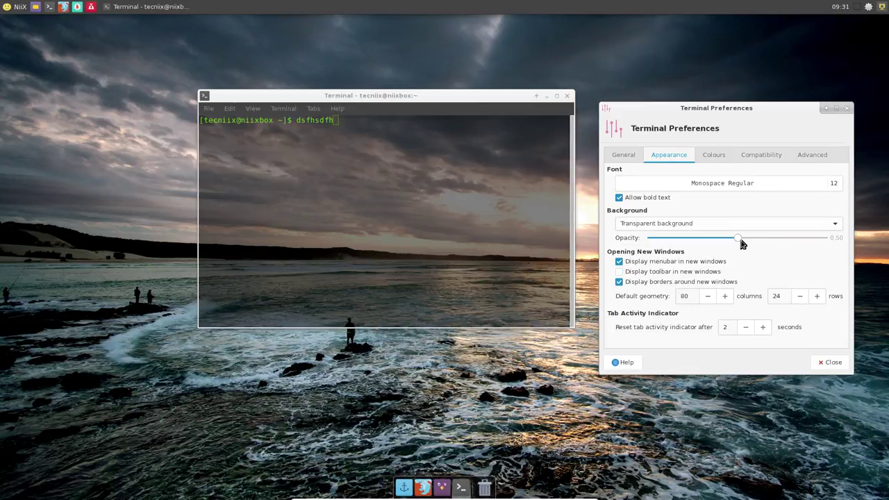
{"action": "left_click_drag", "start_coordinate": [742, 243], "coordinate": [797, 247]}
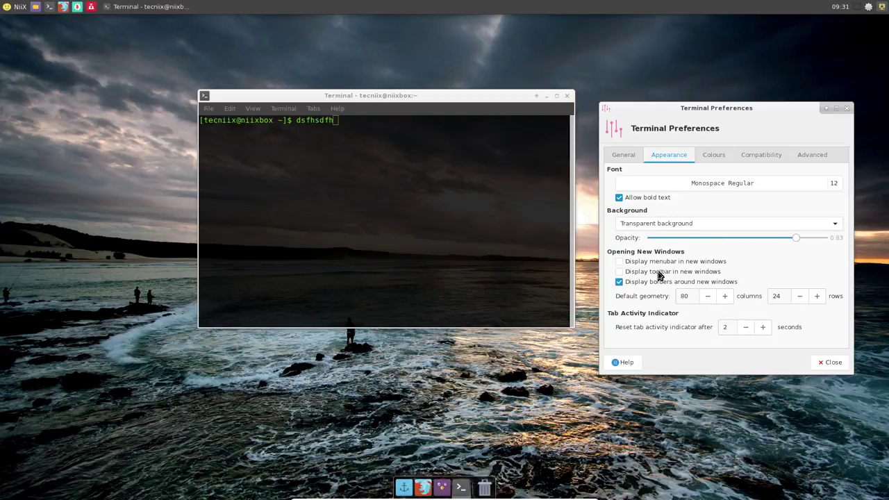
Step: Replace the old terminal window with a newly opened one placed mid-desktop, and close Terminal Preferences
{"action": "left_click", "coordinate": [208, 108]}
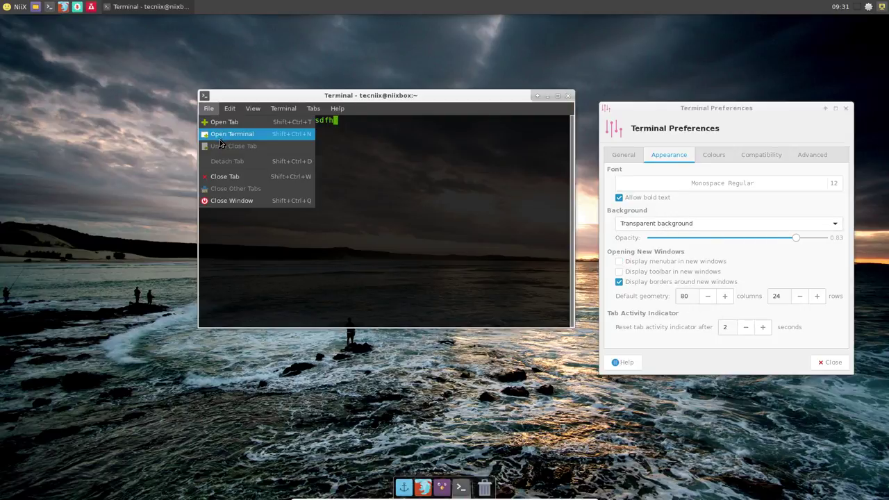
{"action": "left_click", "coordinate": [218, 137]}
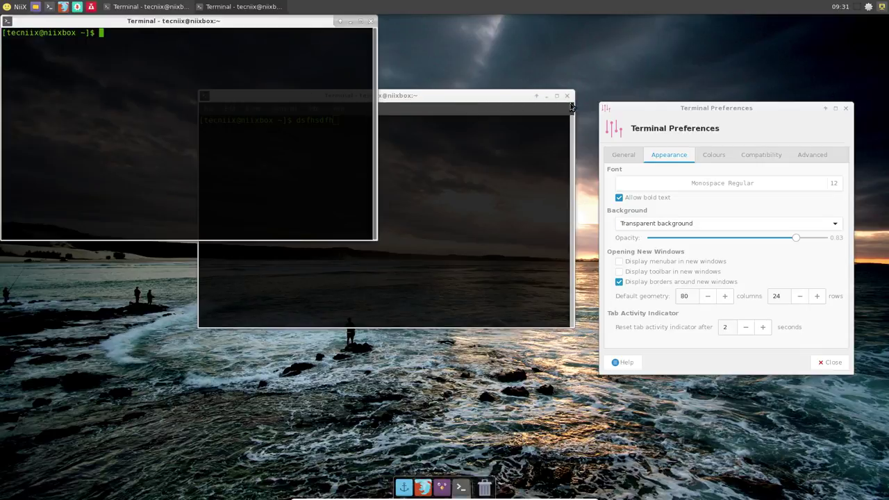
{"action": "left_click_drag", "start_coordinate": [514, 96], "coordinate": [709, 31]}
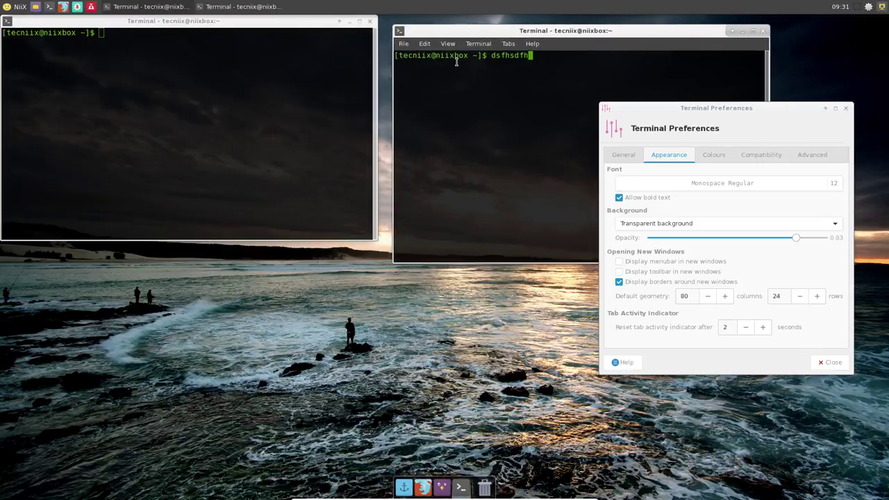
{"action": "left_click", "coordinate": [763, 31]}
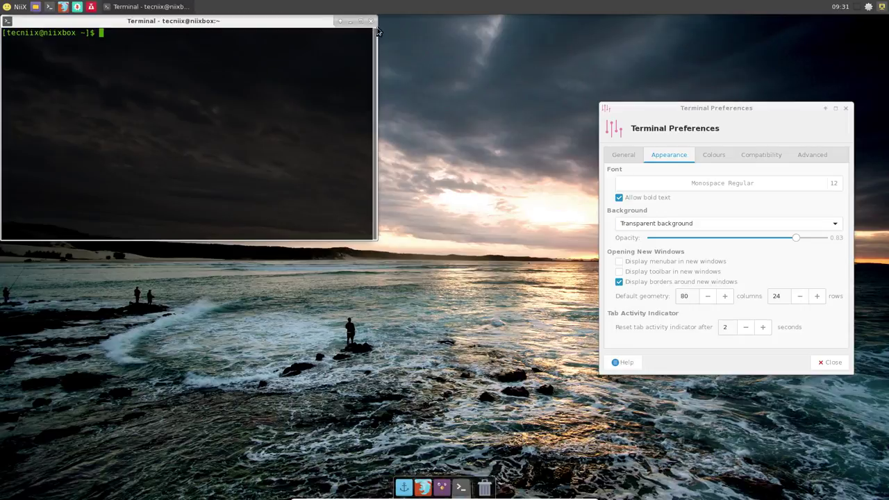
{"action": "left_click_drag", "start_coordinate": [186, 19], "coordinate": [367, 132]}
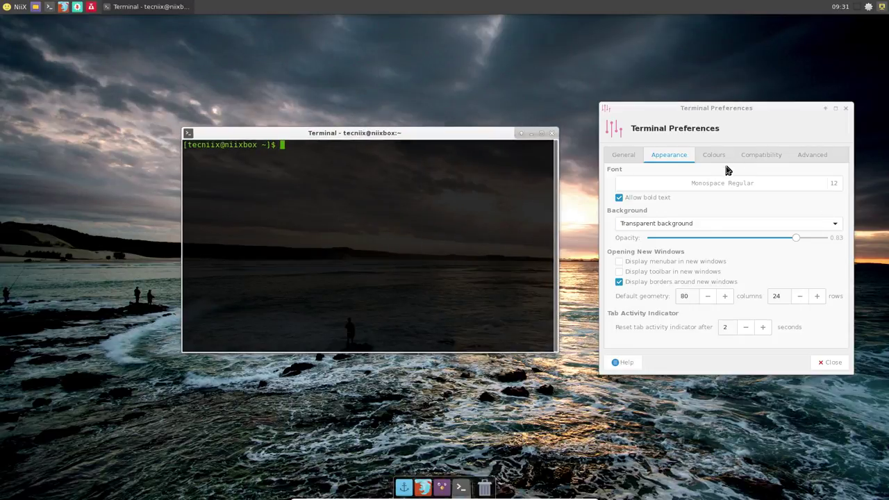
{"action": "left_click", "coordinate": [845, 107]}
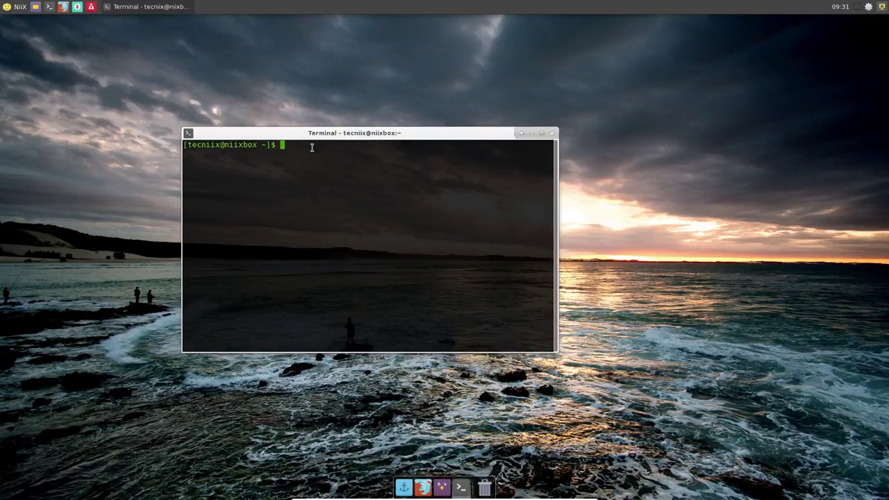
Step: Snap the terminal to a corner of the desktop, try sample text such as sfghsfghsf in it, clear it and exit
{"action": "left_click_drag", "start_coordinate": [321, 133], "coordinate": [886, 64]}
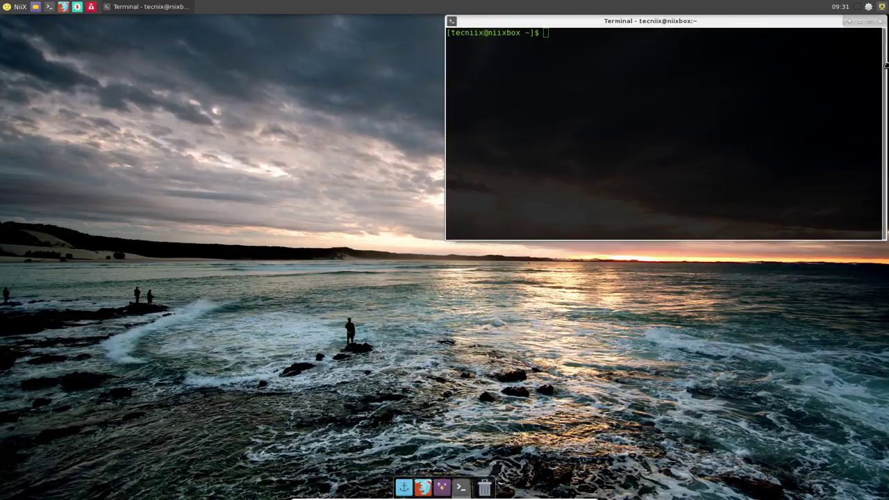
{"action": "type", "text": "sfghsfghsf"}
{"action": "key", "text": "Return"}
{"action": "type", "text": "gh sfgh sf gh"}
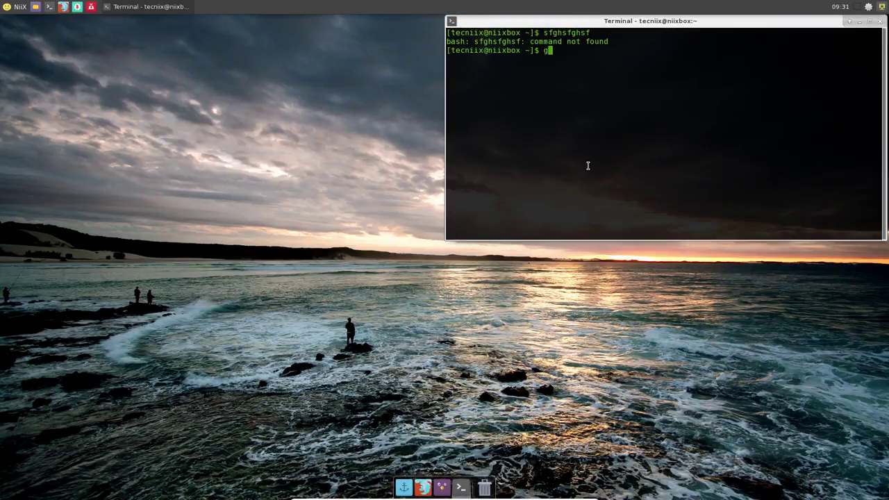
{"action": "key", "text": "Return"}
{"action": "key", "text": "ctrl+l"}
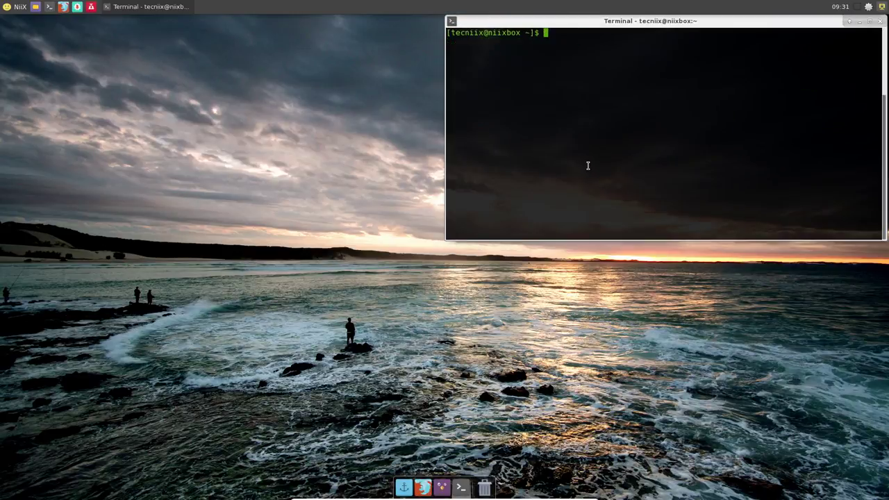
{"action": "type", "text": "exit"}
{"action": "key", "text": "Return"}
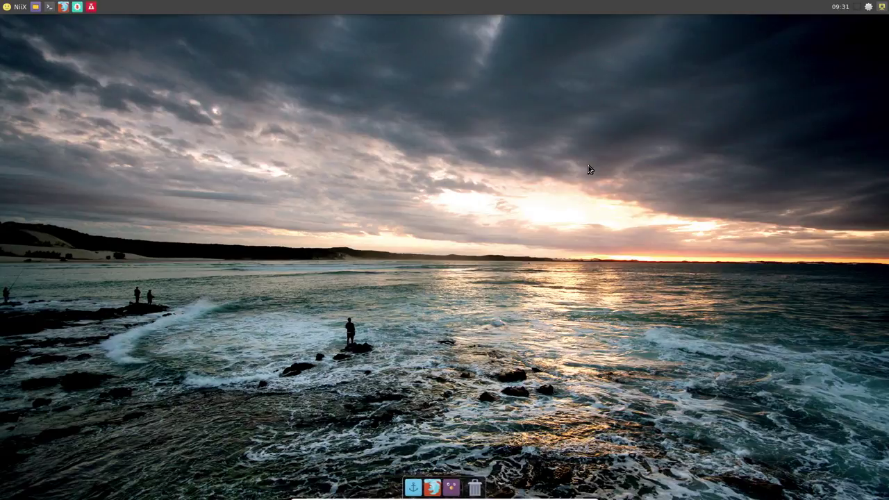
Step: Find the alacarte package in Add/Remove Software and install it with its dependencies, authenticating with the account password
{"action": "left_click", "coordinate": [77, 7]}
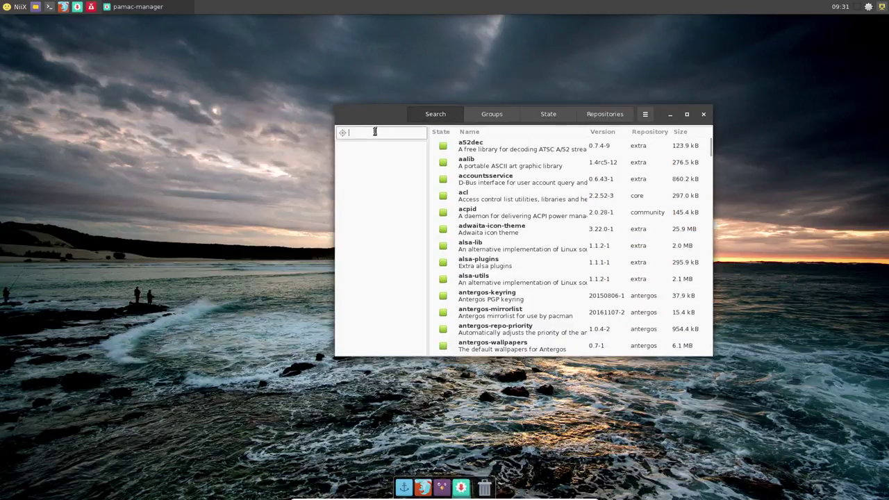
{"action": "type", "text": "alacarte"}
{"action": "left_click", "coordinate": [443, 146]}
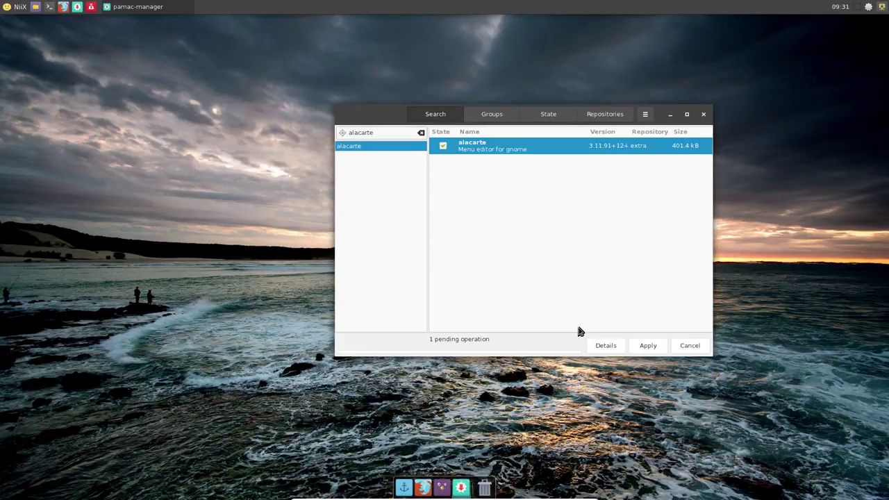
{"action": "left_click", "coordinate": [648, 345]}
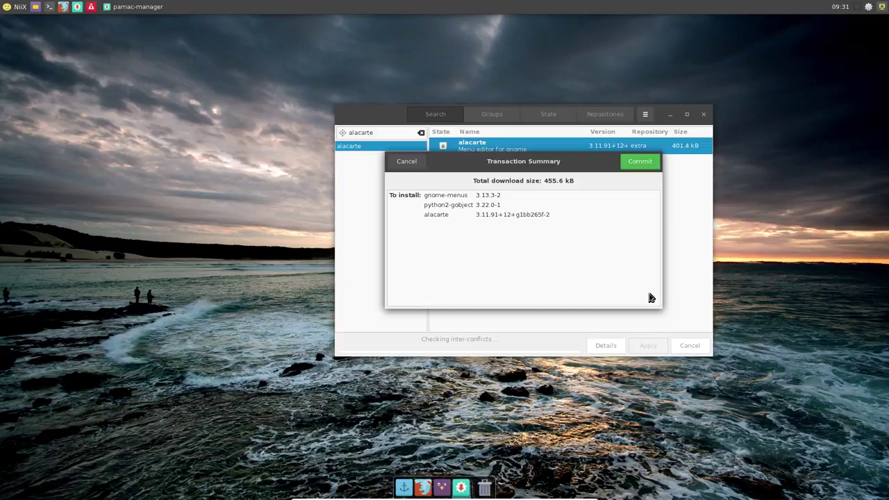
{"action": "left_click", "coordinate": [640, 162]}
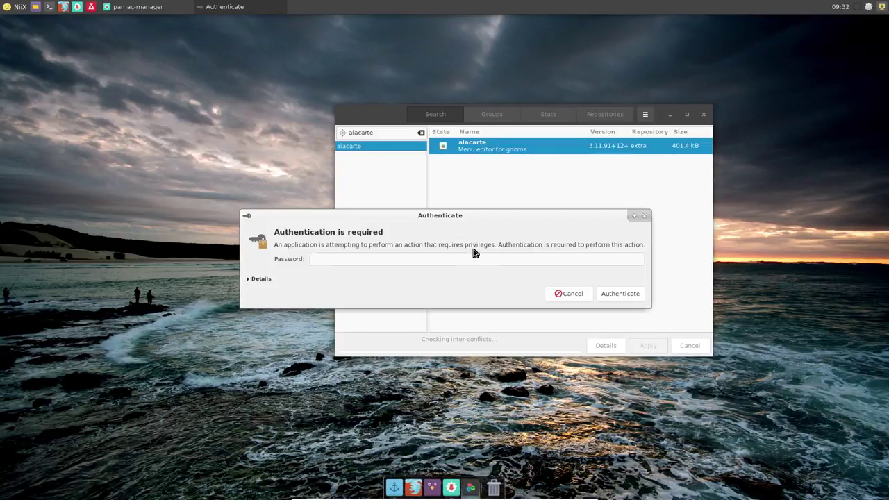
{"action": "type", "text": "****"}
{"action": "key", "text": "Return"}
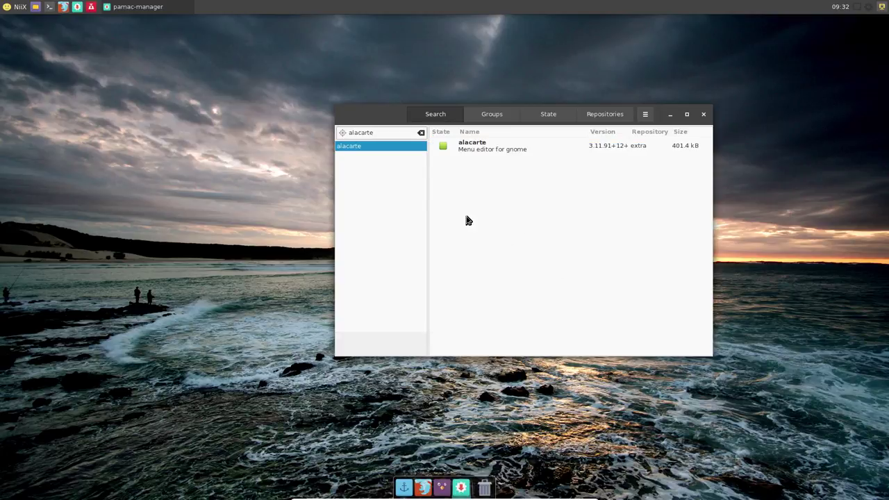
Step: Make Panel 1 semi-transparent by setting its background alpha to 24 in the panel preferences
{"action": "right_click", "coordinate": [340, 7]}
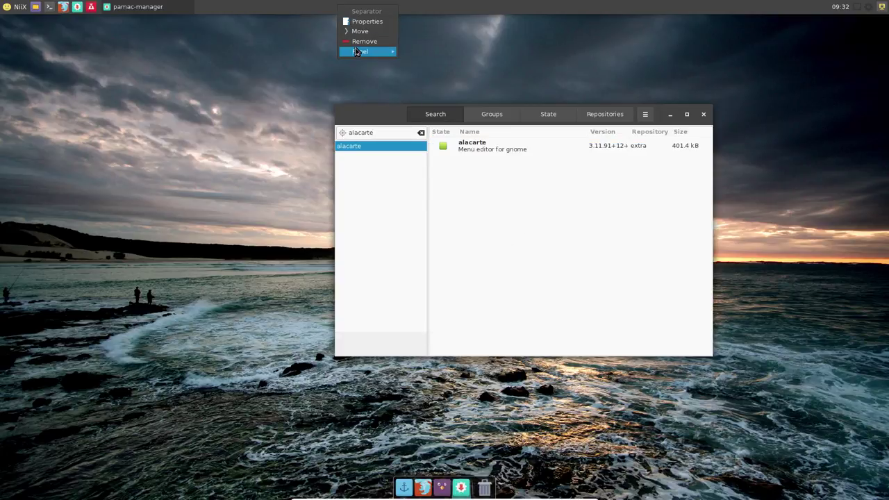
{"action": "mouse_move", "coordinate": [361, 50]}
{"action": "left_click", "coordinate": [434, 63]}
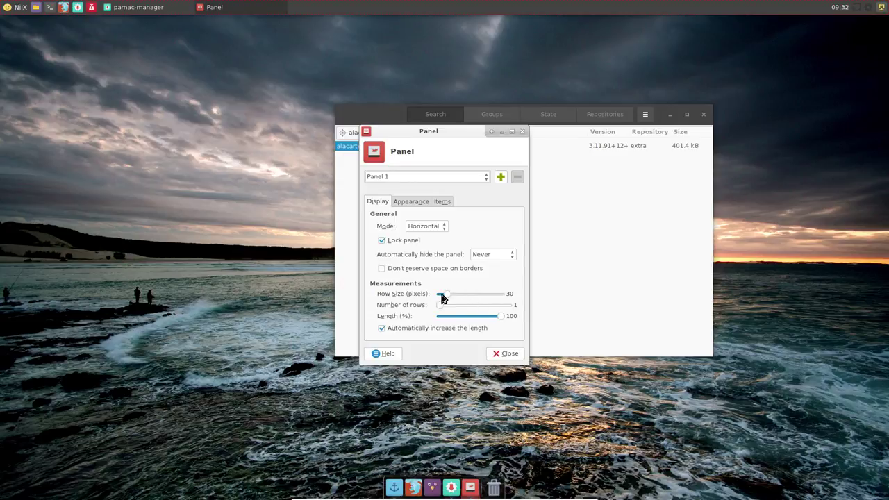
{"action": "left_click", "coordinate": [409, 202]}
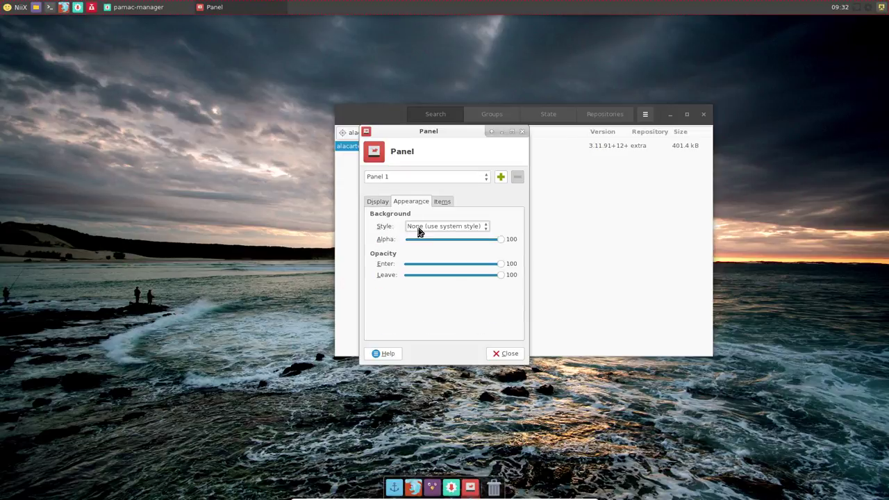
{"action": "left_click_drag", "start_coordinate": [501, 243], "coordinate": [430, 242]}
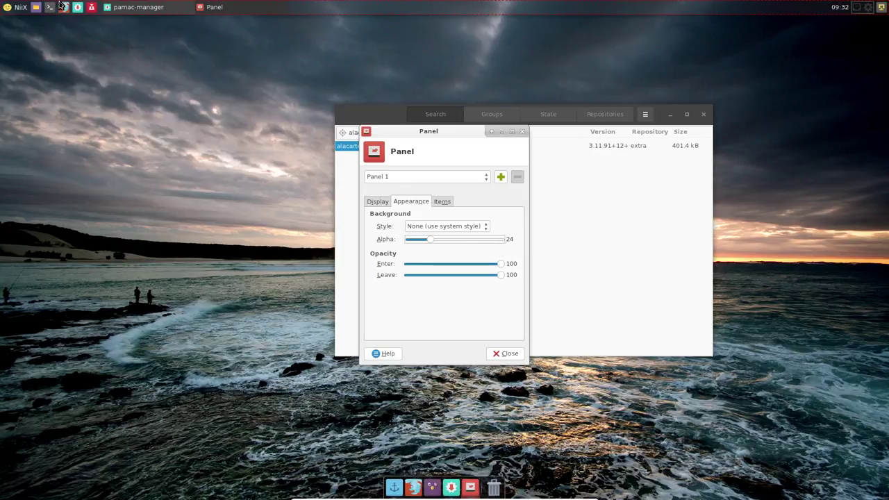
{"action": "left_click", "coordinate": [506, 353]}
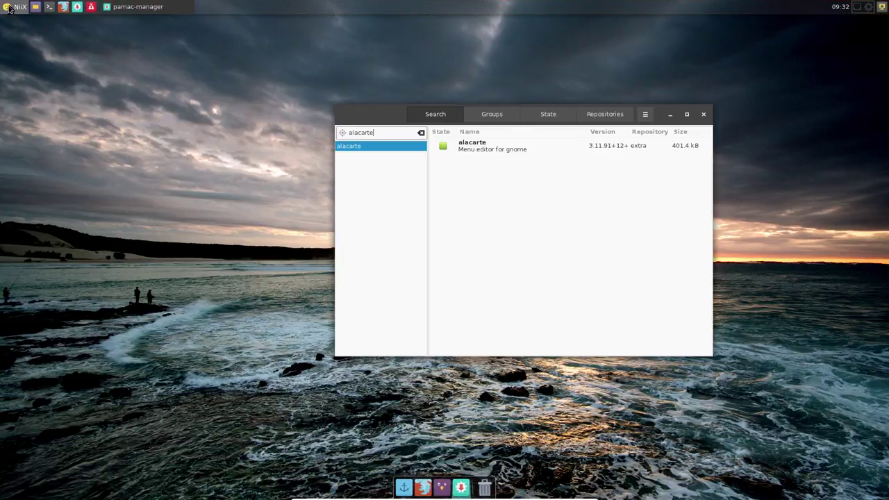
Step: Turn off shadows under dock windows and regular windows in the compositor settings of Window Manager Tweaks
{"action": "left_click", "coordinate": [15, 7]}
{"action": "left_click", "coordinate": [102, 218]}
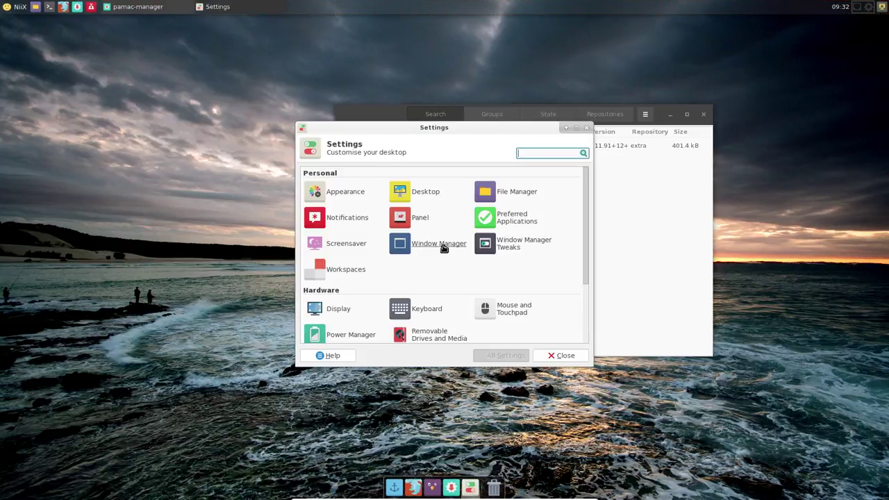
{"action": "left_click", "coordinate": [503, 245]}
{"action": "left_click", "coordinate": [504, 173]}
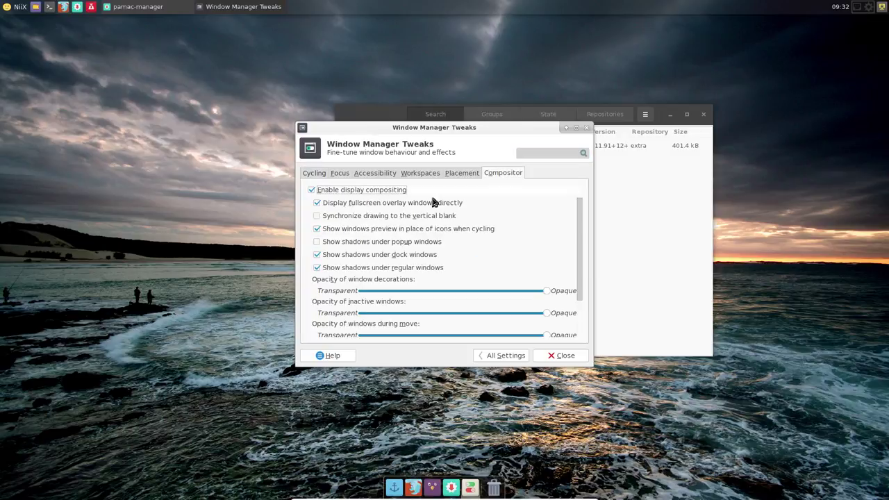
{"action": "left_click", "coordinate": [318, 257]}
{"action": "left_click", "coordinate": [317, 269]}
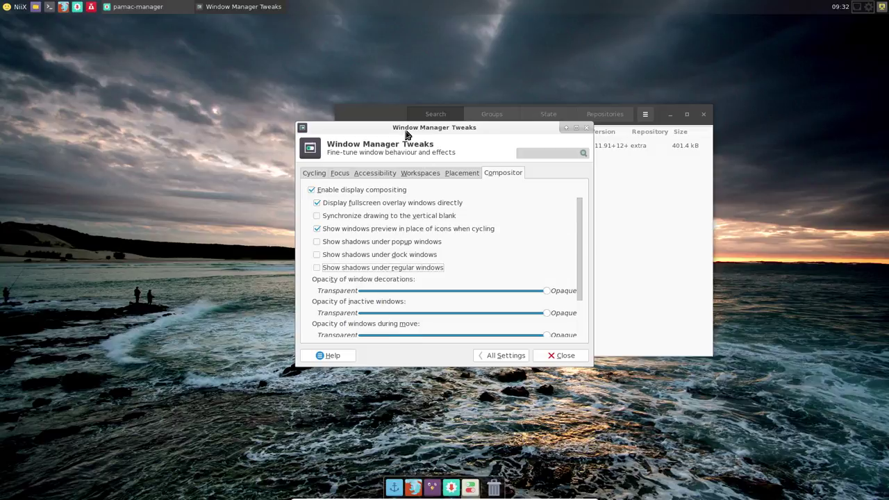
Step: Move the Window Manager Tweaks window aside and review its Cycling, Focus, Accessibility, Workspaces and Placement settings
{"action": "left_click_drag", "start_coordinate": [407, 134], "coordinate": [519, 87]}
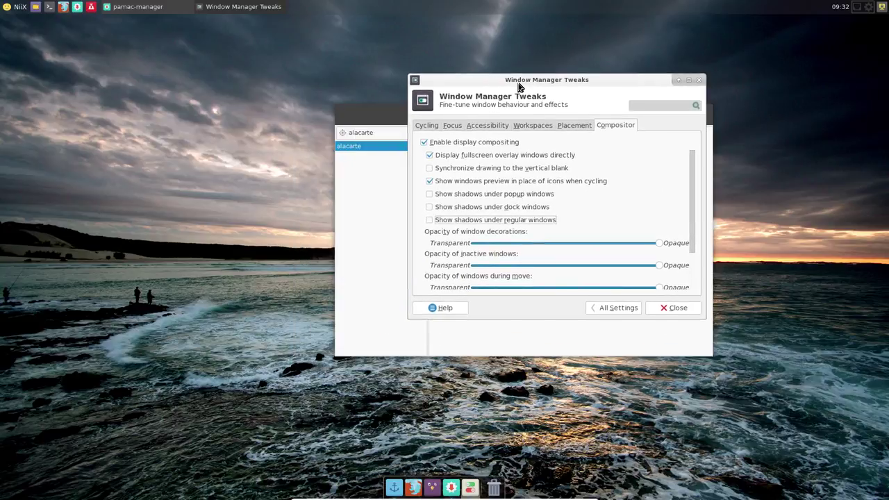
{"action": "left_click", "coordinate": [431, 126]}
{"action": "left_click", "coordinate": [451, 127]}
{"action": "left_click", "coordinate": [488, 128]}
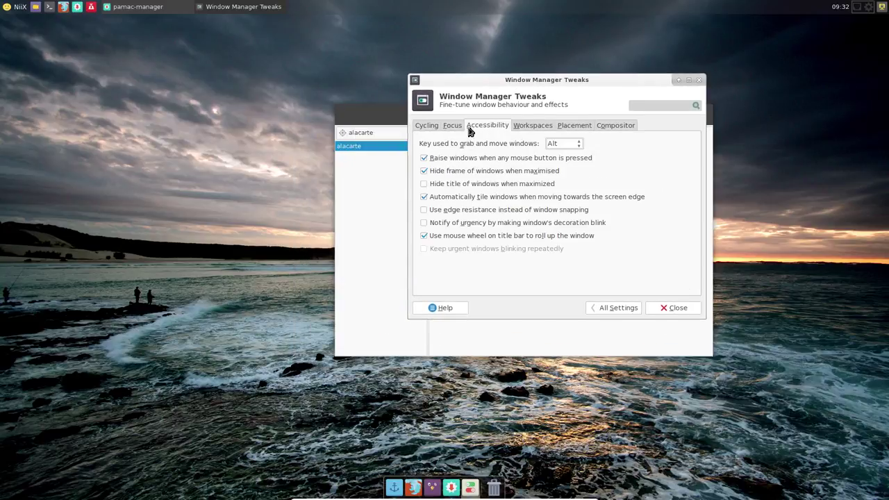
{"action": "left_click", "coordinate": [431, 127]}
{"action": "left_click", "coordinate": [486, 126]}
{"action": "left_click", "coordinate": [533, 126]}
{"action": "left_click", "coordinate": [574, 127]}
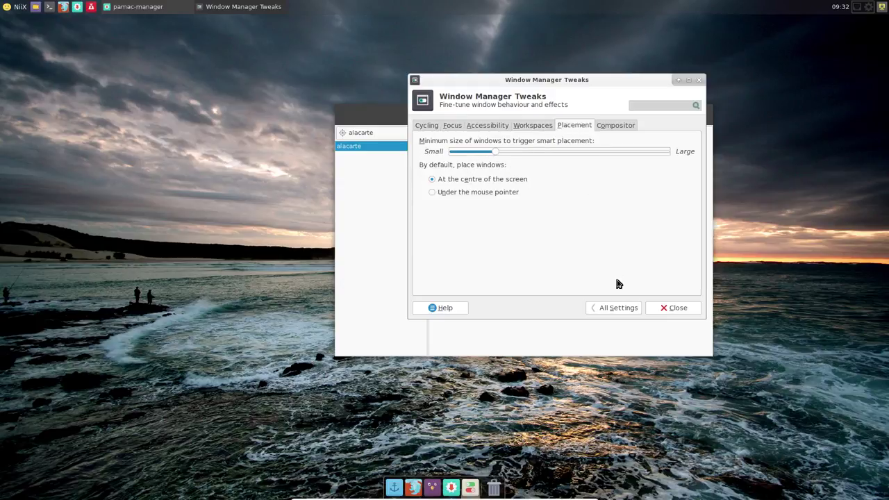
Step: Open the Window Manager settings, preview the Adept window theme and return to Default
{"action": "left_click", "coordinate": [606, 307]}
{"action": "left_click", "coordinate": [533, 199]}
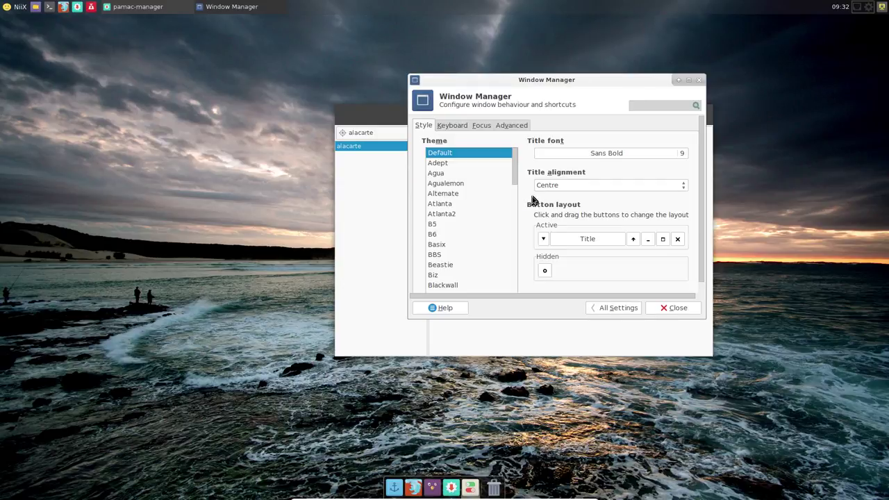
{"action": "left_click", "coordinate": [448, 164]}
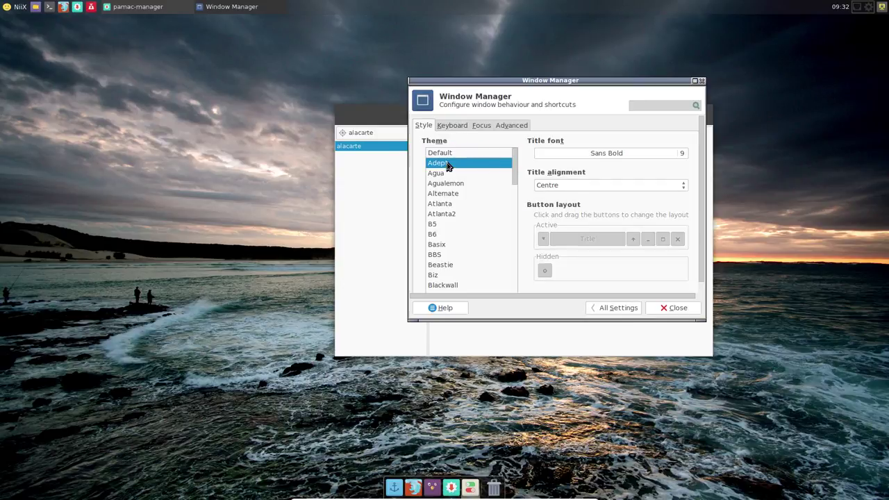
{"action": "left_click", "coordinate": [445, 153]}
Step: Examine the keyboard shortcuts, focus behaviour and advanced options in Window Manager, and return to the style settings
{"action": "left_click", "coordinate": [451, 125]}
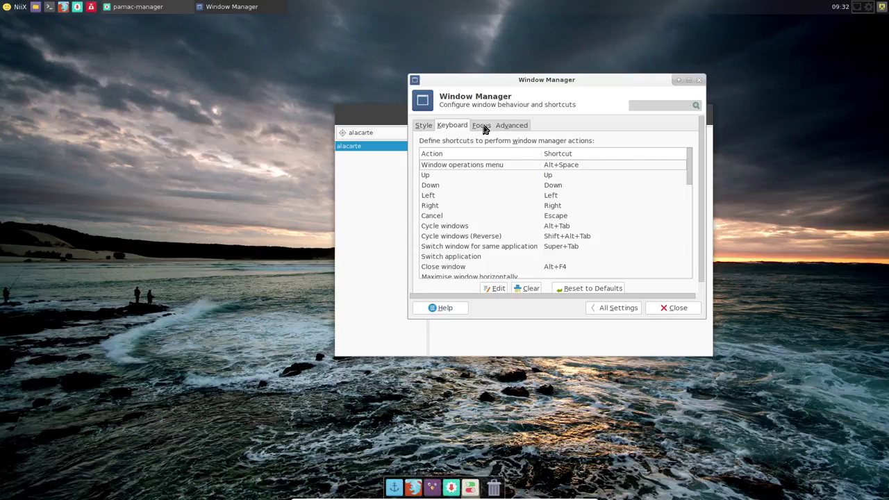
{"action": "left_click", "coordinate": [482, 126]}
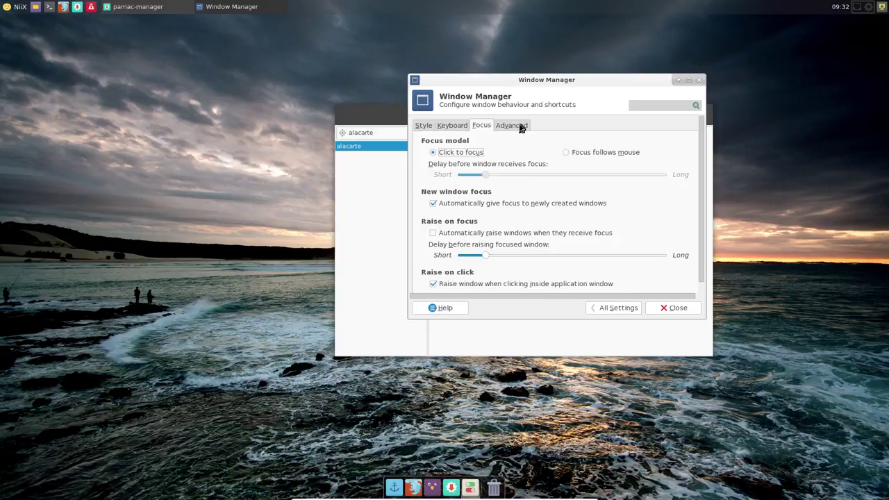
{"action": "left_click", "coordinate": [521, 129]}
{"action": "left_click", "coordinate": [521, 127]}
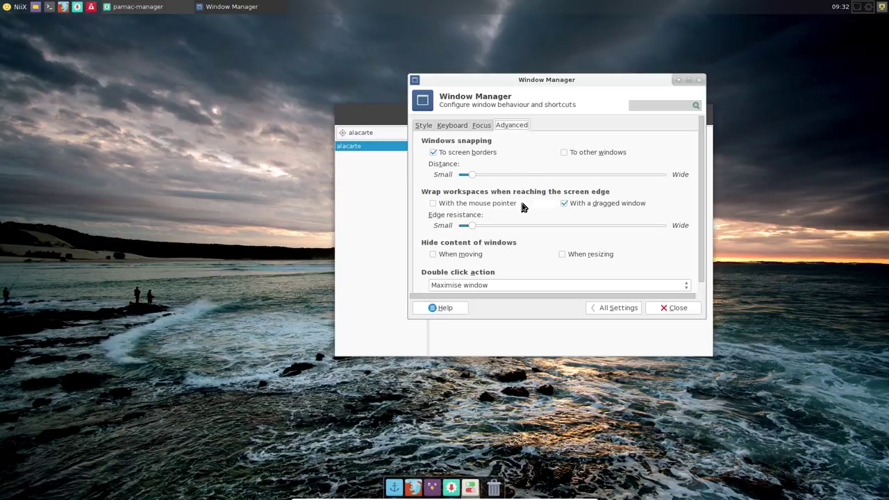
{"action": "left_click", "coordinate": [423, 126]}
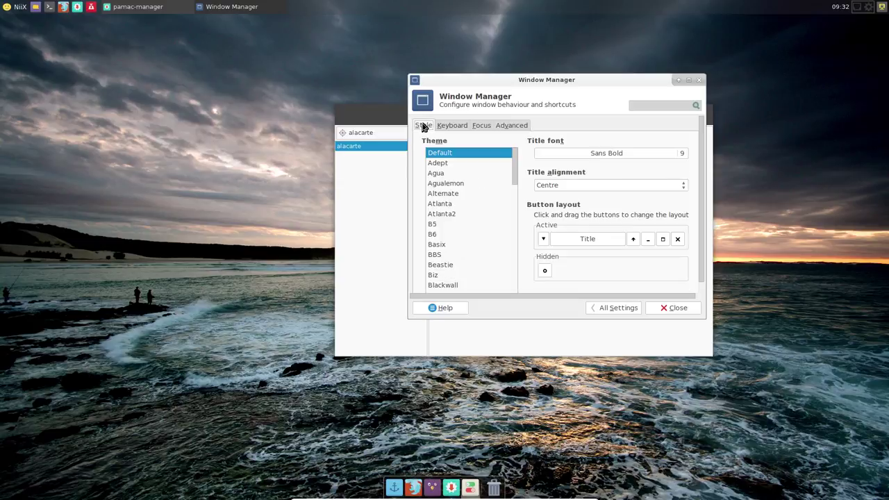
Step: Browse the window themes from Adept onwards and apply Numix-Frost-Light
{"action": "left_click", "coordinate": [444, 163]}
{"action": "left_click", "coordinate": [444, 173]}
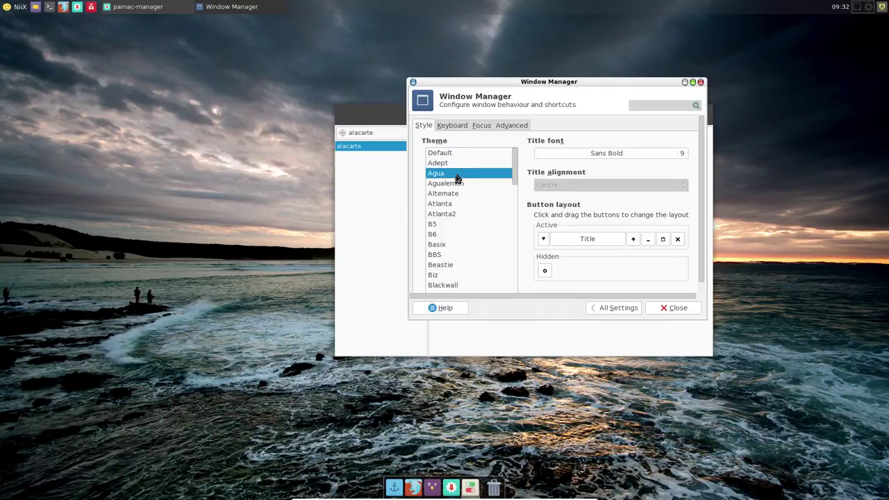
{"action": "key", "text": "Down"}
{"action": "key", "text": "Down"}
{"action": "key", "text": "Down"}
{"action": "key", "text": "Down"}
{"action": "key", "text": "Down"}
{"action": "key", "text": "Down"}
{"action": "key", "text": "Down"}
{"action": "key", "text": "Down"}
{"action": "key", "text": "Down"}
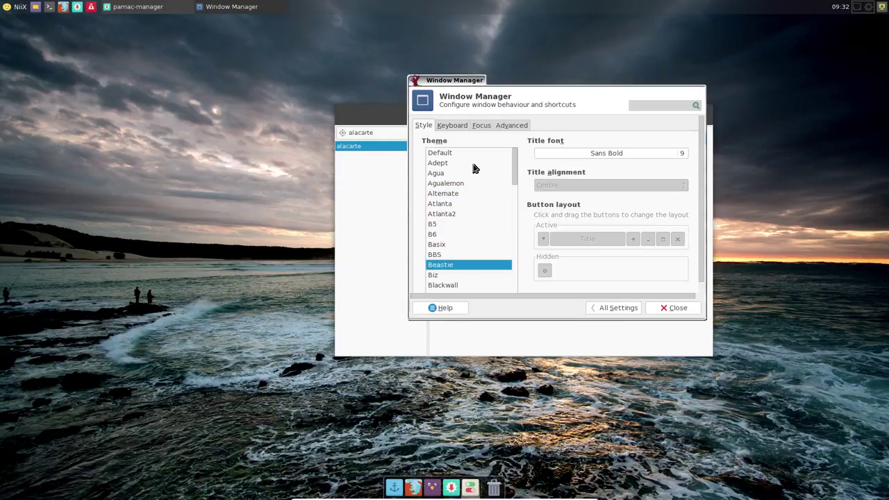
{"action": "key", "text": "Down"}
{"action": "key", "text": "Down"}
{"action": "key", "text": "Down"}
{"action": "key", "text": "Down"}
{"action": "key", "text": "Down"}
{"action": "key", "text": "Down"}
{"action": "key", "text": "Down"}
{"action": "key", "text": "Down"}
{"action": "key", "text": "Down"}
{"action": "key", "text": "Down"}
{"action": "key", "text": "Down"}
{"action": "key", "text": "Down"}
{"action": "key", "text": "Down"}
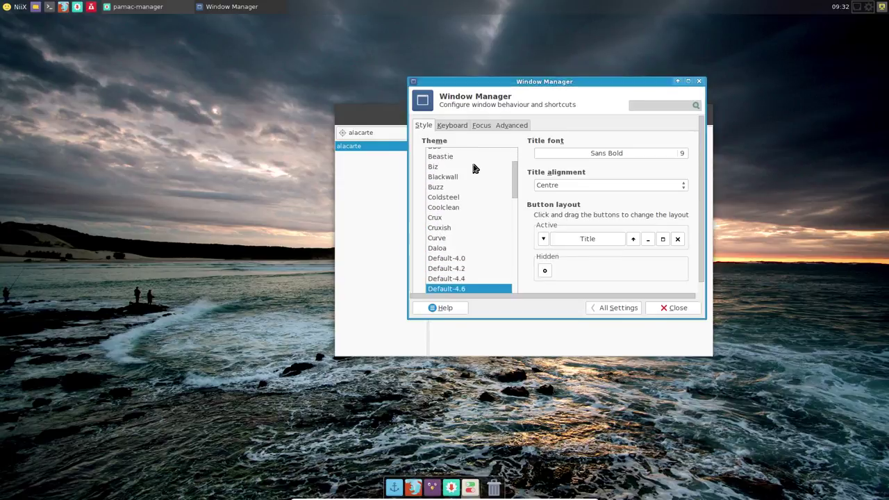
{"action": "key", "text": "Down"}
{"action": "key", "text": "Down"}
{"action": "key", "text": "Down"}
{"action": "key", "text": "Down"}
{"action": "key", "text": "Down"}
{"action": "key", "text": "Down"}
{"action": "key", "text": "Down"}
{"action": "key", "text": "Down"}
{"action": "key", "text": "Down"}
{"action": "key", "text": "Down"}
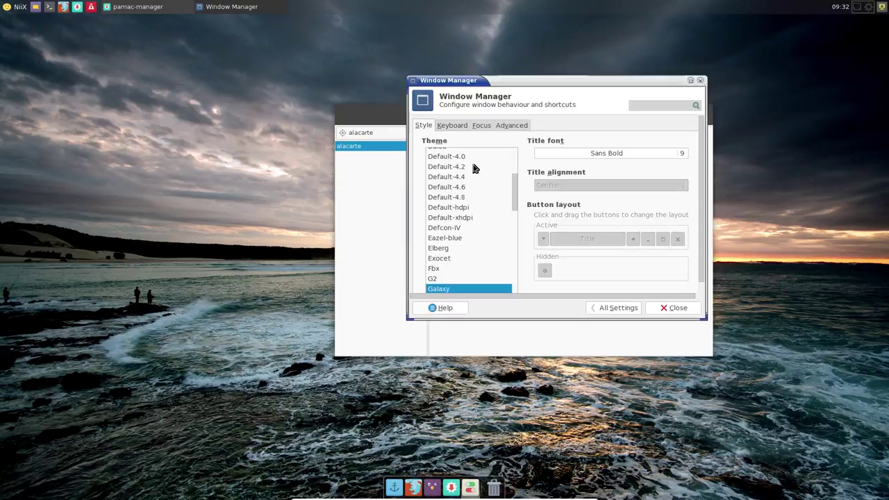
{"action": "key", "text": "Down"}
{"action": "key", "text": "Down"}
{"action": "key", "text": "Down"}
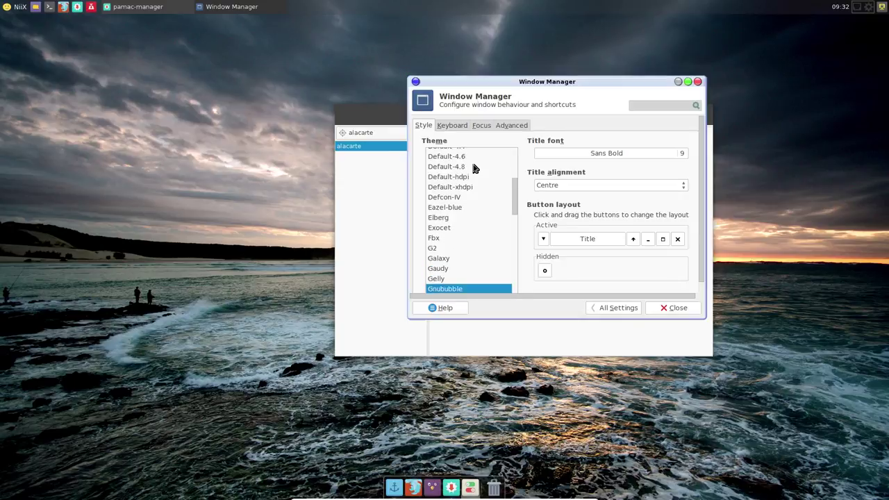
{"action": "key", "text": "Down"}
{"action": "key", "text": "Down"}
{"action": "key", "text": "Down"}
{"action": "key", "text": "Down"}
{"action": "key", "text": "Down"}
{"action": "key", "text": "Down"}
{"action": "key", "text": "Down"}
{"action": "key", "text": "Down"}
{"action": "key", "text": "Down"}
{"action": "key", "text": "Down"}
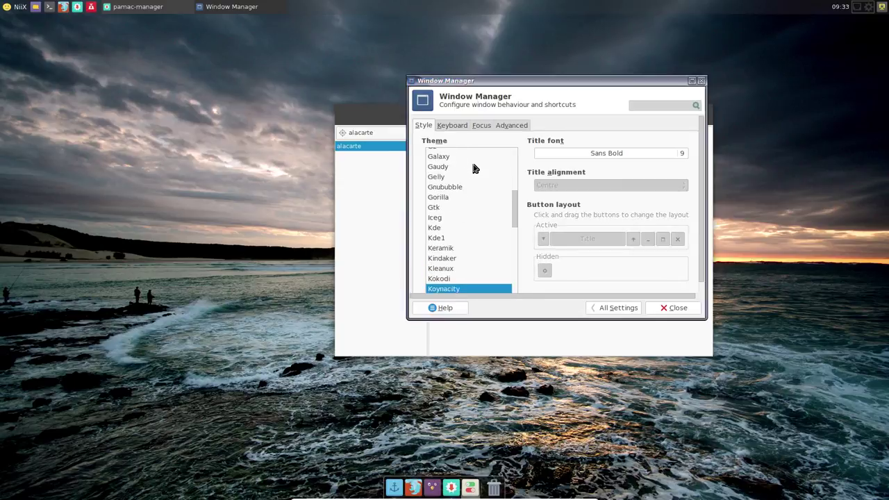
{"action": "key", "text": "Down"}
{"action": "key", "text": "Down"}
{"action": "key", "text": "Down"}
{"action": "key", "text": "Down"}
{"action": "key", "text": "Down"}
{"action": "key", "text": "Down"}
{"action": "key", "text": "Down"}
{"action": "key", "text": "Down"}
{"action": "key", "text": "Down"}
{"action": "key", "text": "Down"}
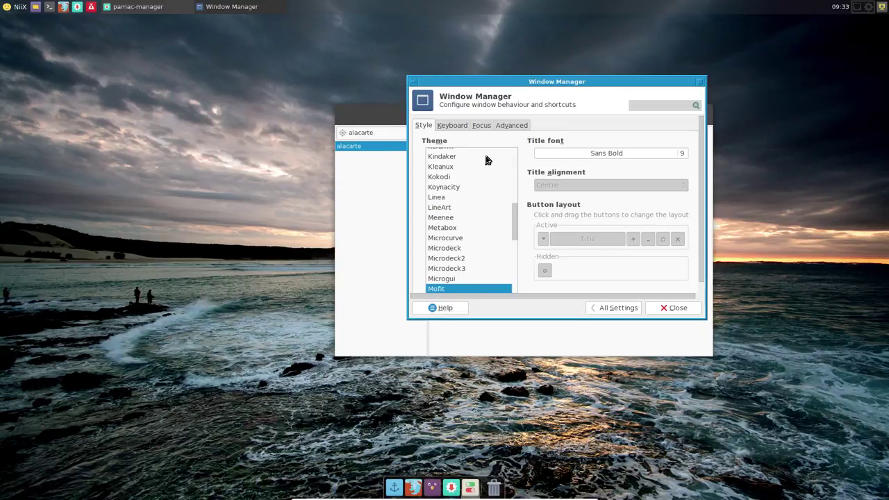
{"action": "key", "text": "Down"}
{"action": "key", "text": "Down"}
{"action": "key", "text": "Down"}
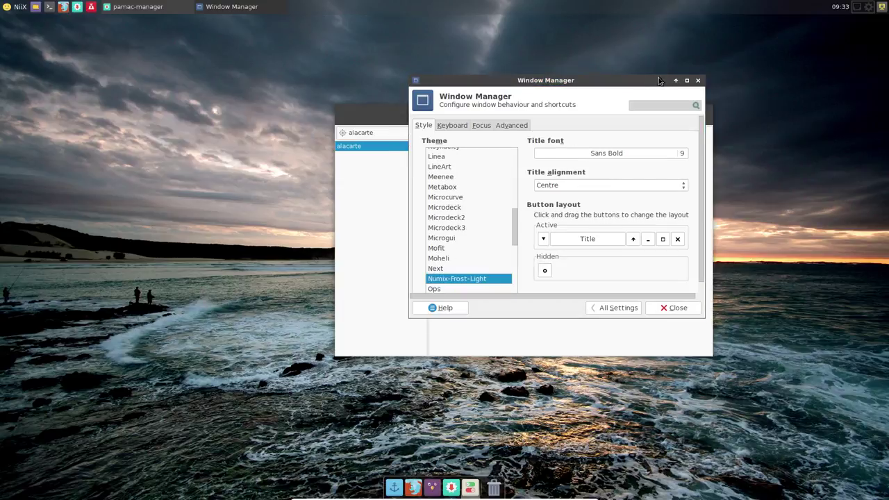
Step: Move the Window Manager window clear of the package manager and open a terminal for comparing window themes
{"action": "left_click_drag", "start_coordinate": [617, 84], "coordinate": [260, 102]}
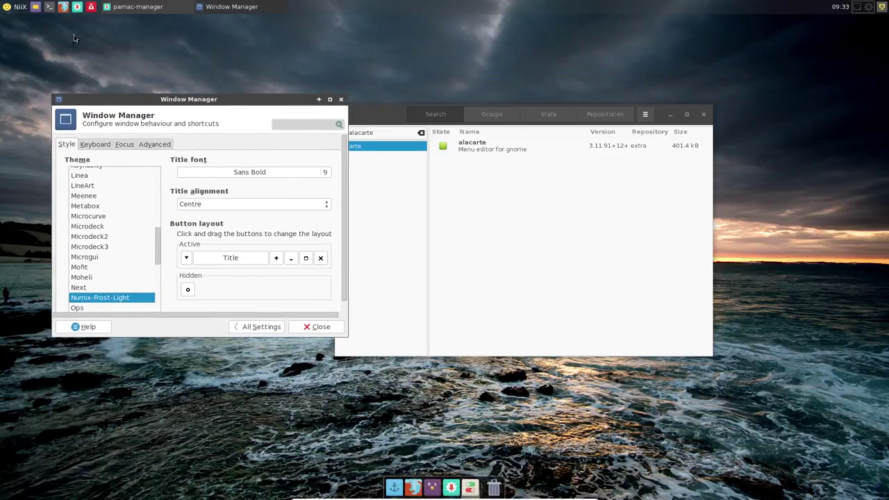
{"action": "left_click", "coordinate": [48, 6]}
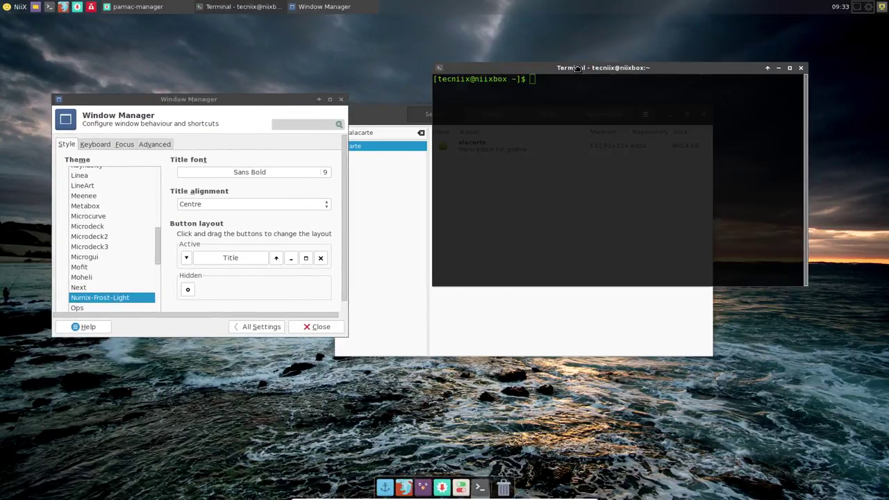
{"action": "left_click", "coordinate": [236, 327]}
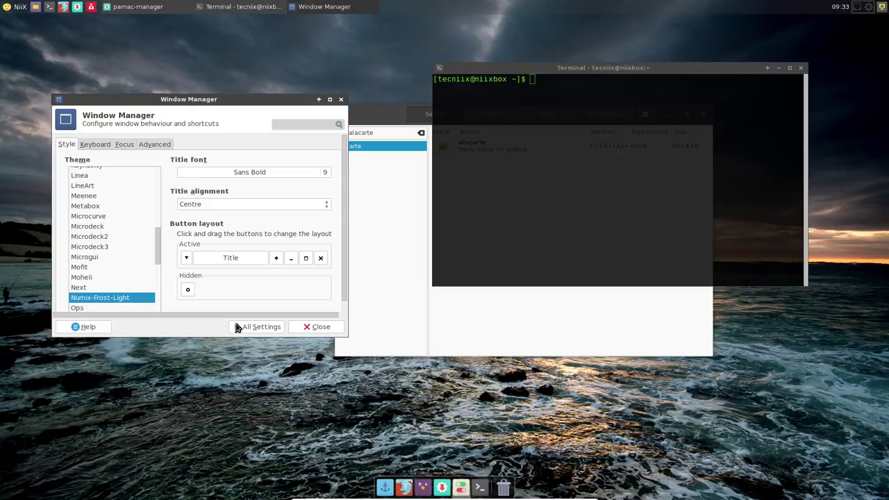
Step: Try the window themes listed after Numix-Frost-Light one by one, ending on Xfce
{"action": "key", "text": "Down"}
{"action": "key", "text": "Down"}
{"action": "key", "text": "Down"}
{"action": "key", "text": "Down"}
{"action": "key", "text": "Down"}
{"action": "key", "text": "Down"}
{"action": "key", "text": "Down"}
{"action": "key", "text": "Down"}
{"action": "key", "text": "Down"}
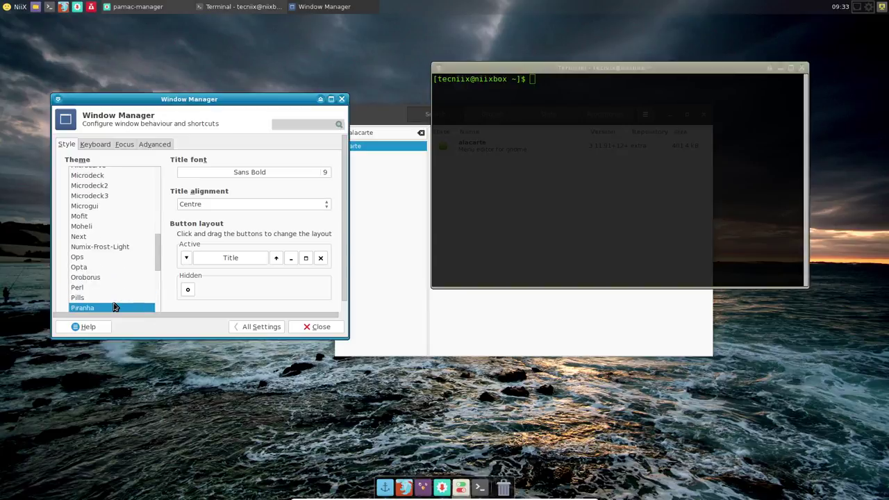
{"action": "key", "text": "Down"}
{"action": "key", "text": "Down"}
{"action": "key", "text": "Down"}
{"action": "key", "text": "Down"}
{"action": "key", "text": "Down"}
{"action": "key", "text": "Down"}
{"action": "key", "text": "Down"}
{"action": "key", "text": "Down"}
{"action": "key", "text": "Down"}
{"action": "key", "text": "Down"}
{"action": "key", "text": "Down"}
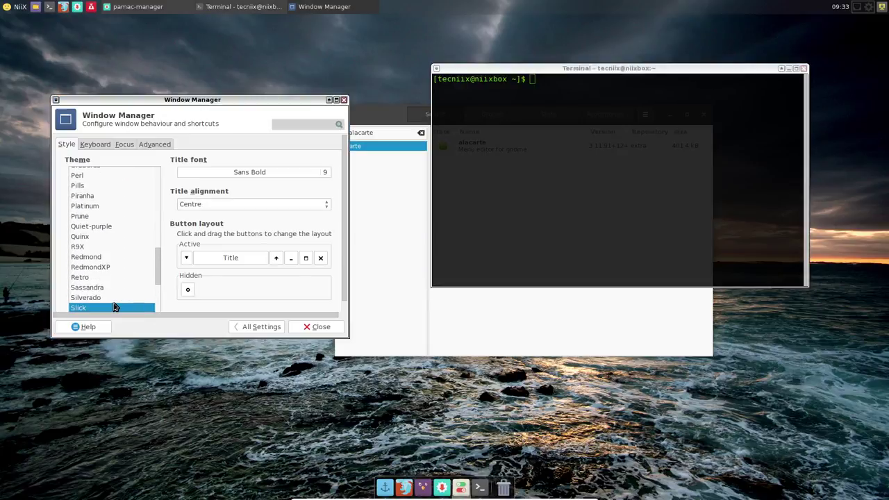
{"action": "key", "text": "Down"}
{"action": "key", "text": "Down"}
{"action": "key", "text": "Down"}
{"action": "key", "text": "Down"}
{"action": "key", "text": "Down"}
{"action": "key", "text": "Down"}
{"action": "key", "text": "Down"}
{"action": "key", "text": "Down"}
{"action": "key", "text": "Down"}
{"action": "key", "text": "Down"}
{"action": "key", "text": "Down"}
{"action": "key", "text": "Down"}
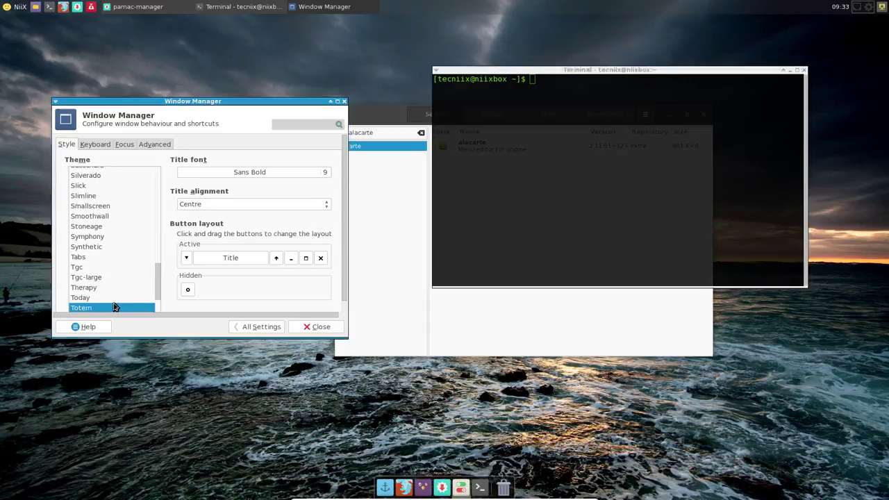
{"action": "key", "text": "Down"}
{"action": "key", "text": "Down"}
{"action": "key", "text": "Down"}
{"action": "key", "text": "Down"}
{"action": "key", "text": "Down"}
{"action": "key", "text": "Down"}
{"action": "key", "text": "Down"}
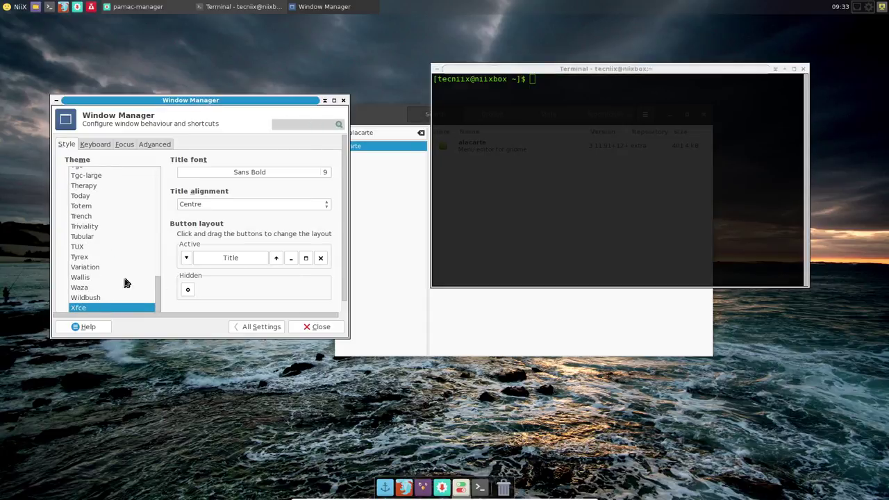
Step: Set the window theme back to Numix-Frost-Light
{"action": "scroll", "coordinate": [118, 273], "scroll_direction": "up", "scroll_amount": 4}
{"action": "scroll", "coordinate": [118, 274], "scroll_direction": "up", "scroll_amount": 10}
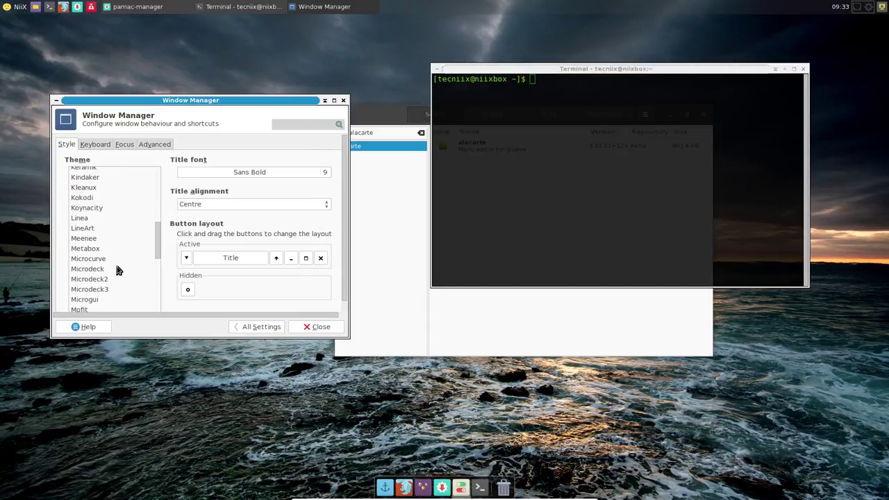
{"action": "scroll", "coordinate": [117, 270], "scroll_direction": "down", "scroll_amount": 1}
{"action": "left_click", "coordinate": [82, 277]}
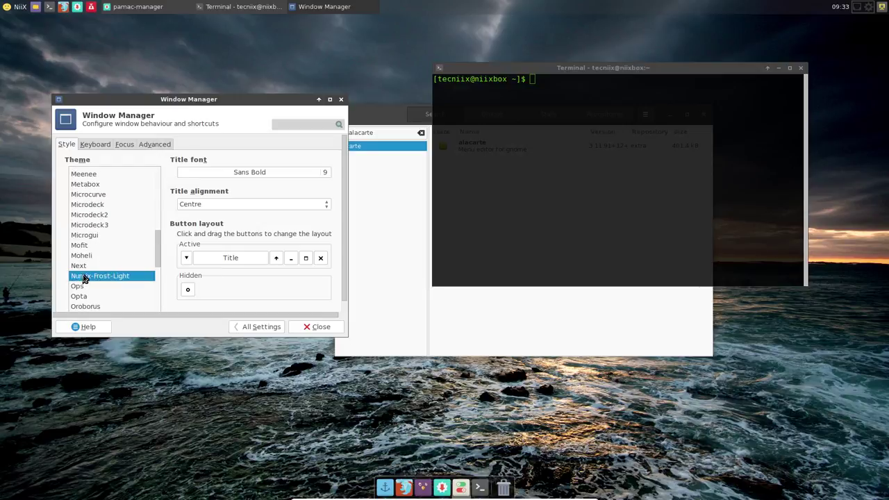
Step: Close the terminal and package manager windows, move Settings mid-desktop and open Power Manager from the settings overview
{"action": "left_click", "coordinate": [256, 327]}
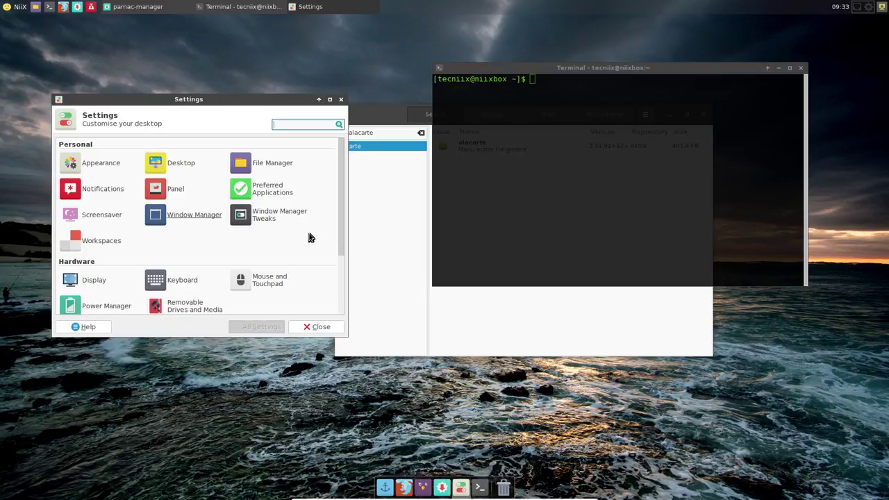
{"action": "scroll", "coordinate": [292, 232], "scroll_direction": "down", "scroll_amount": 2}
{"action": "scroll", "coordinate": [293, 232], "scroll_direction": "down", "scroll_amount": 1}
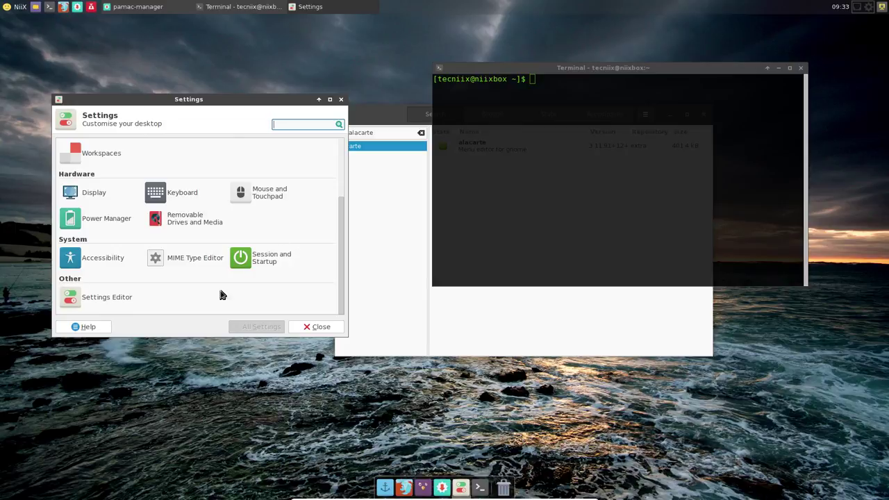
{"action": "left_click", "coordinate": [95, 217]}
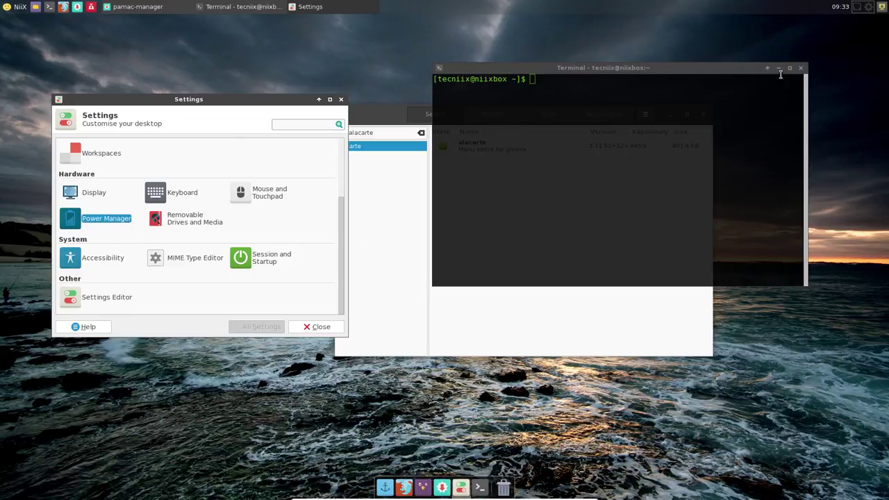
{"action": "left_click", "coordinate": [802, 69]}
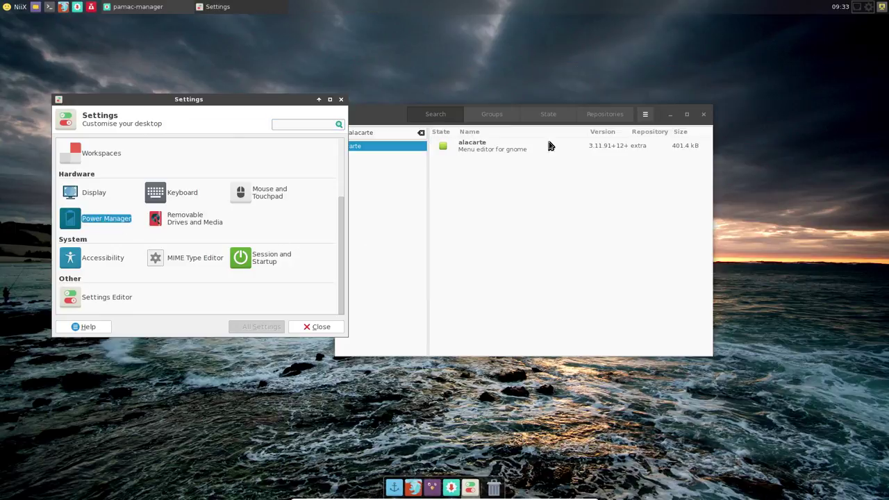
{"action": "left_click", "coordinate": [704, 115]}
{"action": "left_click_drag", "start_coordinate": [272, 102], "coordinate": [565, 108]}
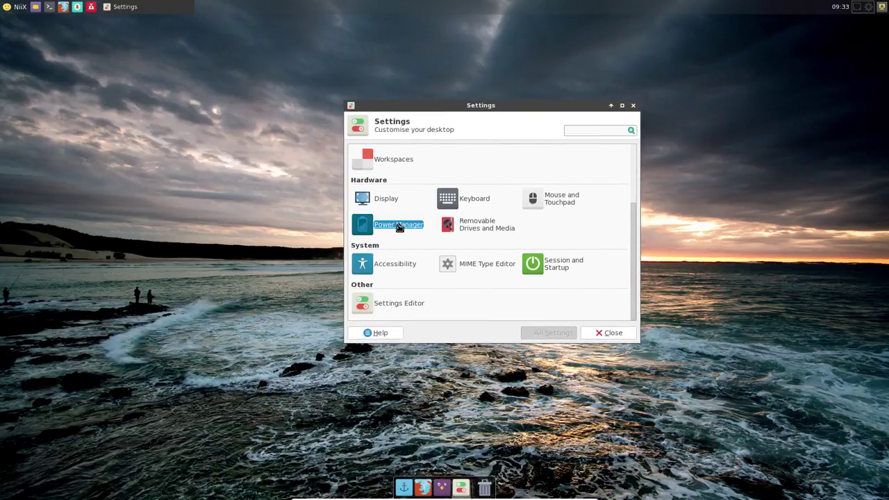
{"action": "double_click", "coordinate": [398, 225]}
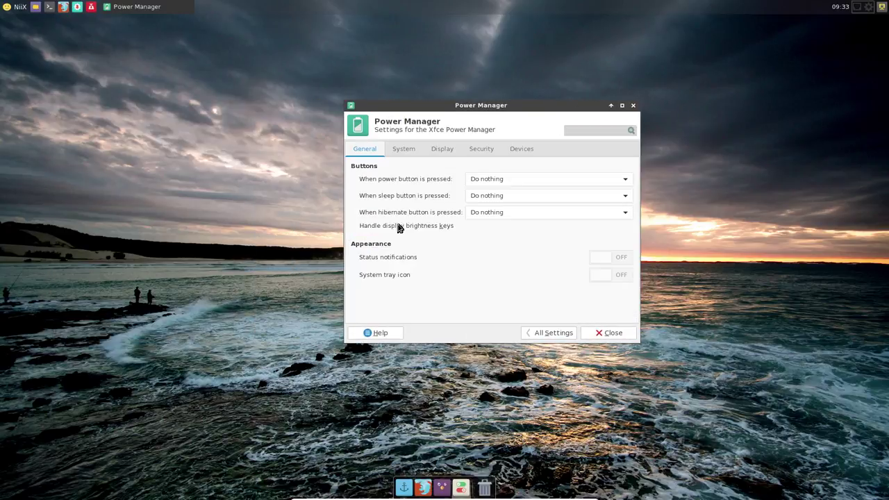
Step: Set the display's blank, sleep and switch-off delays to Never in Power Manager
{"action": "left_click", "coordinate": [406, 150]}
{"action": "left_click", "coordinate": [437, 150]}
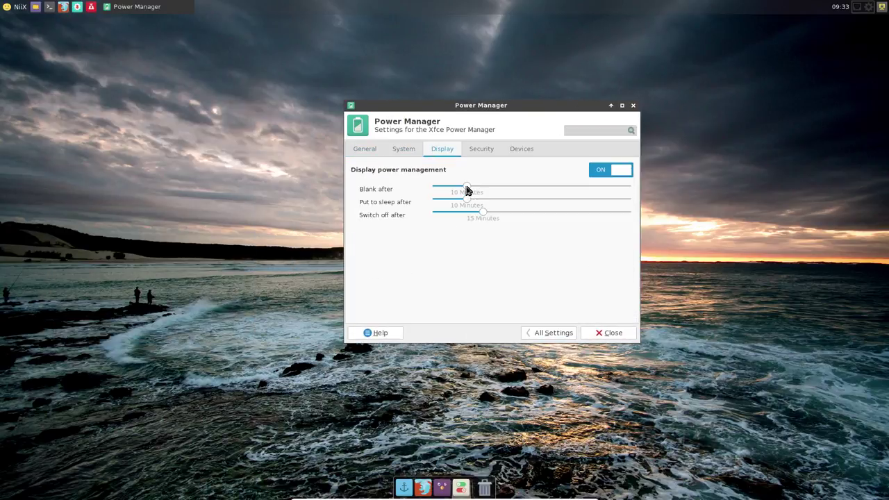
{"action": "left_click_drag", "start_coordinate": [469, 189], "coordinate": [402, 189]}
{"action": "left_click_drag", "start_coordinate": [470, 201], "coordinate": [400, 215]}
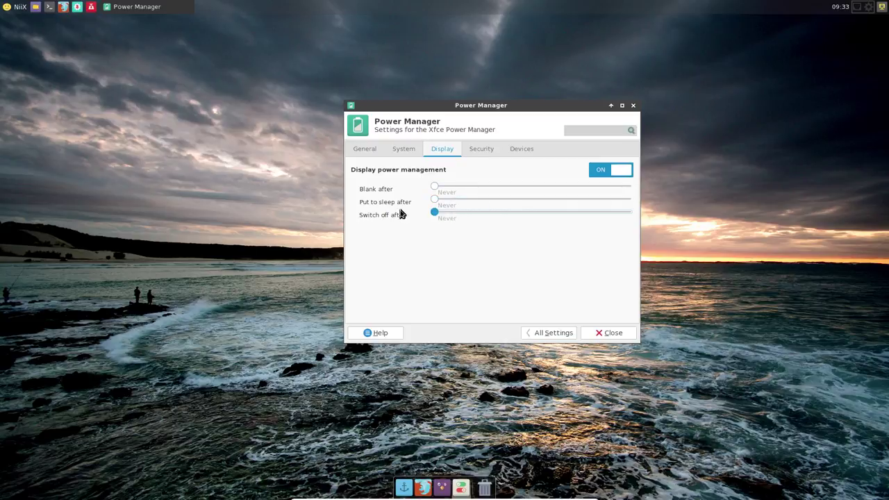
Step: Disable screen locking on sleep, set automatic session locking to Never, and return to the settings overview
{"action": "left_click", "coordinate": [484, 151]}
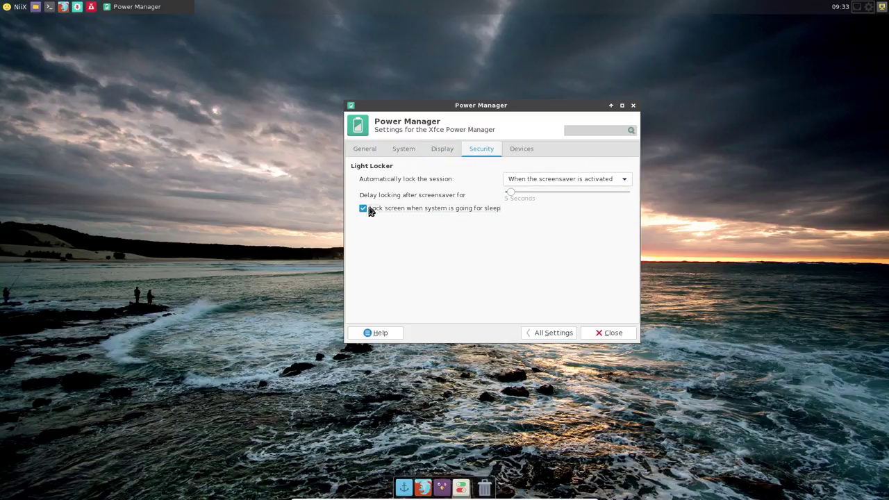
{"action": "left_click", "coordinate": [364, 209]}
{"action": "left_click", "coordinate": [537, 181]}
{"action": "left_click", "coordinate": [532, 169]}
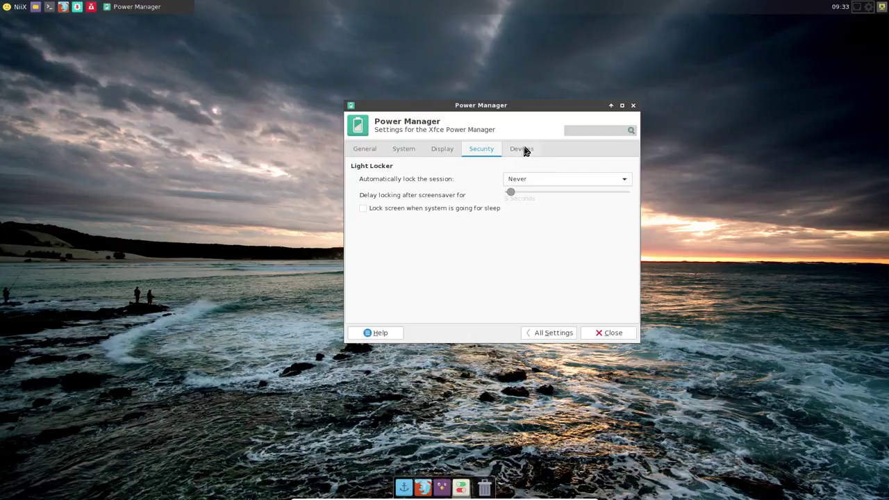
{"action": "left_click", "coordinate": [524, 149]}
{"action": "left_click", "coordinate": [554, 333]}
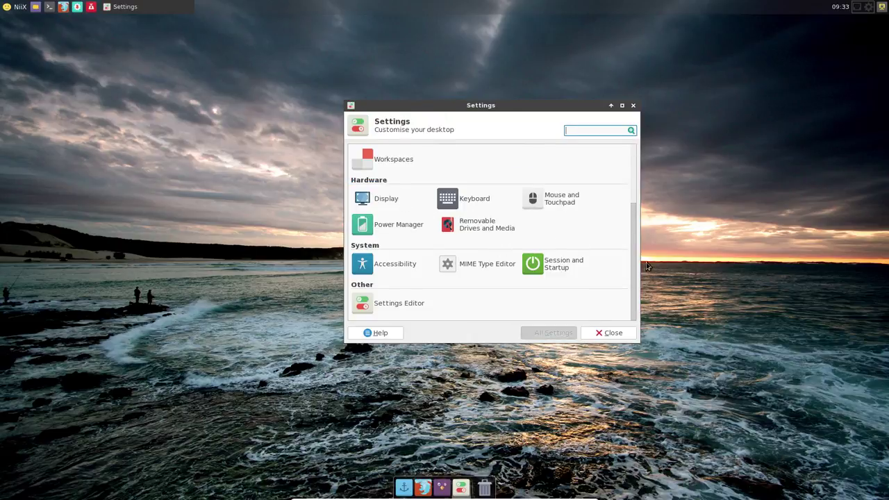
Step: Open the Screensaver preferences without launching the XScreenSaver daemon, set the mode to Disable Screen Saver, and close them
{"action": "left_click_drag", "start_coordinate": [634, 261], "coordinate": [640, 205]}
{"action": "left_click", "coordinate": [411, 210]}
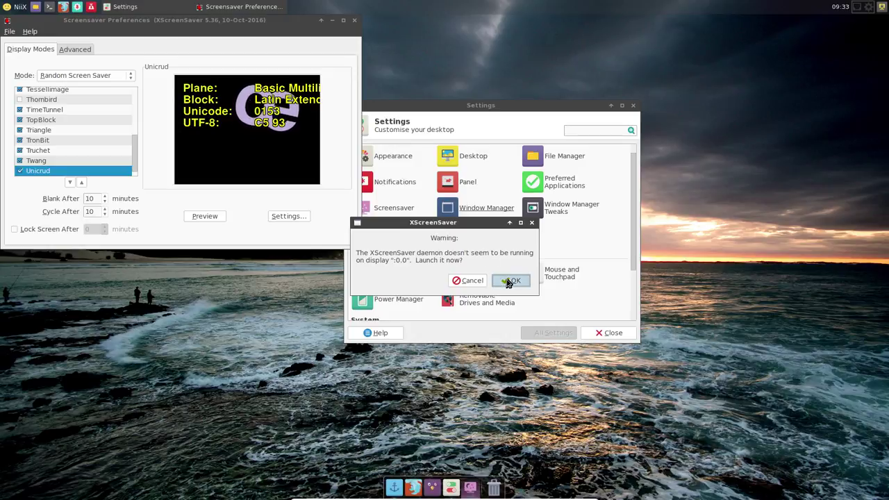
{"action": "left_click", "coordinate": [471, 280]}
{"action": "left_click", "coordinate": [75, 75]}
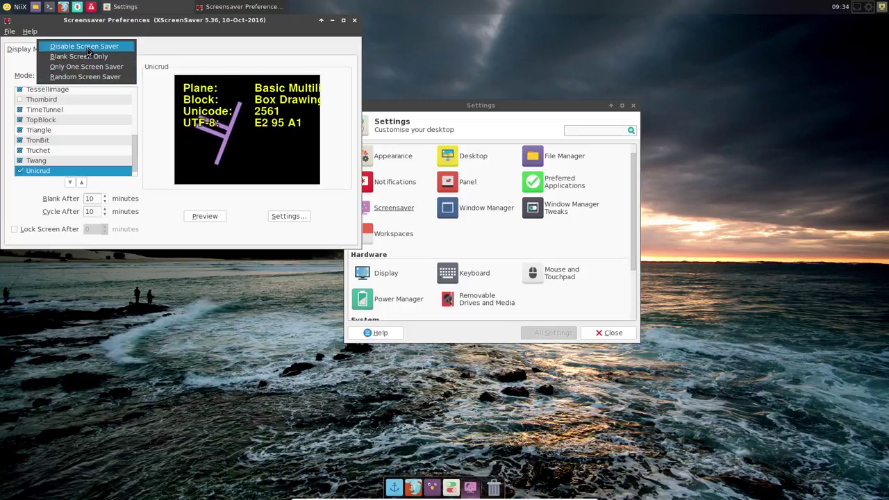
{"action": "left_click", "coordinate": [87, 47]}
{"action": "left_click", "coordinate": [354, 20]}
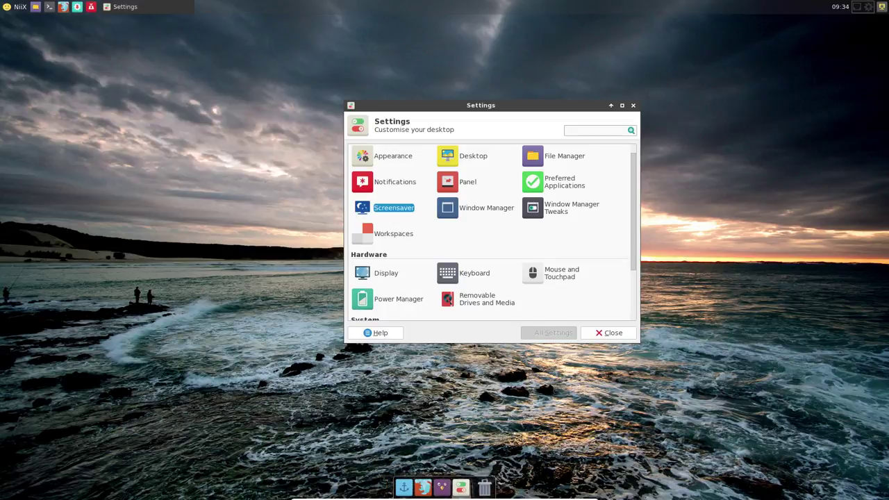
Step: Lock the screen as a test, unlock it with the account password, and close the Settings window
{"action": "key", "text": "ctrl+alt+l"}
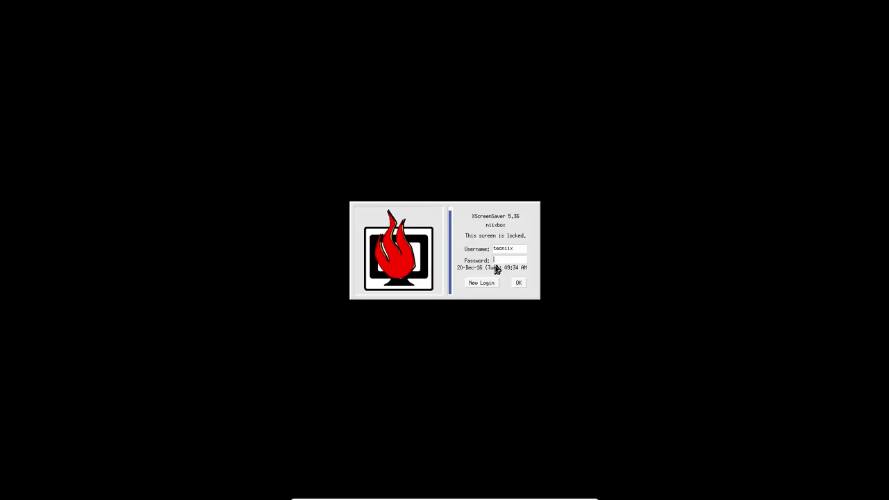
{"action": "key", "text": "Return"}
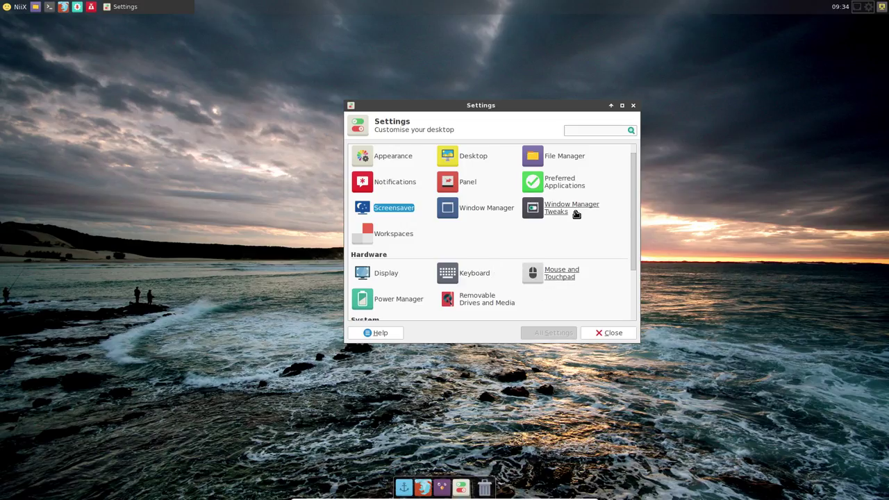
{"action": "scroll", "coordinate": [583, 167], "scroll_direction": "up", "scroll_amount": 1}
{"action": "left_click", "coordinate": [633, 105]}
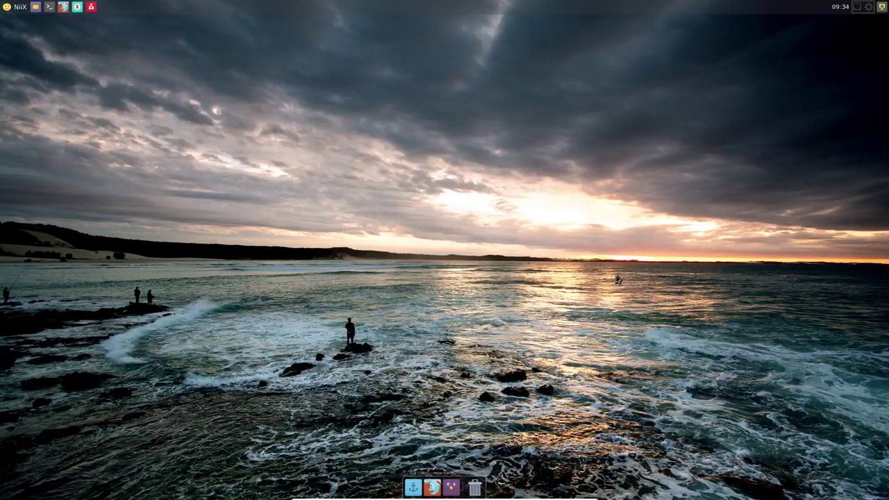
Step: Set the Whisker Menu's background opacity to 71 in its properties, checking the menu's look while adjusting
{"action": "left_click", "coordinate": [9, 6]}
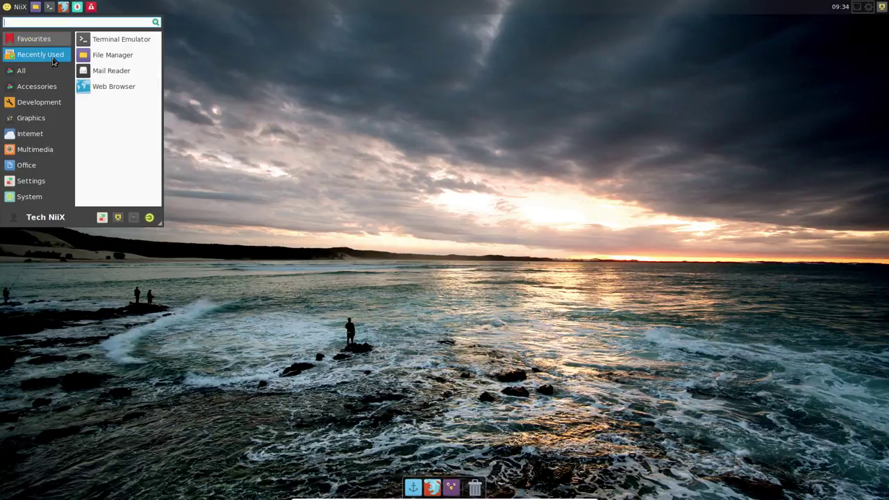
{"action": "right_click", "coordinate": [19, 7]}
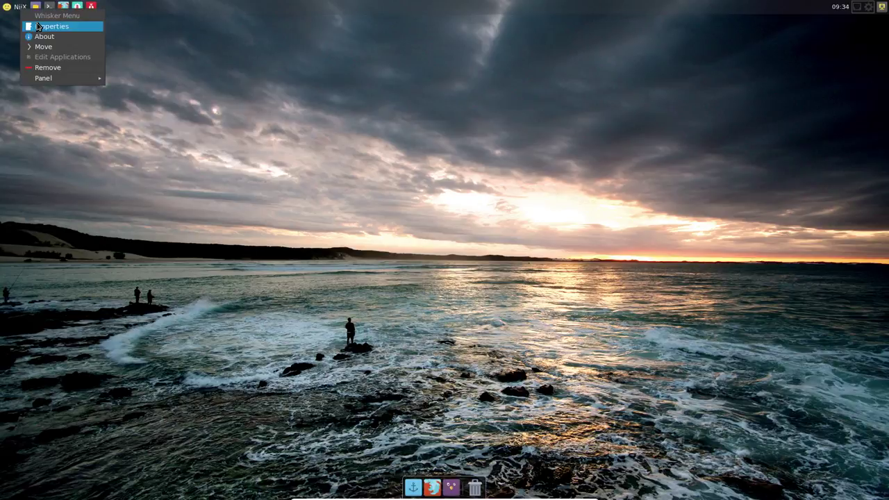
{"action": "left_click", "coordinate": [45, 24]}
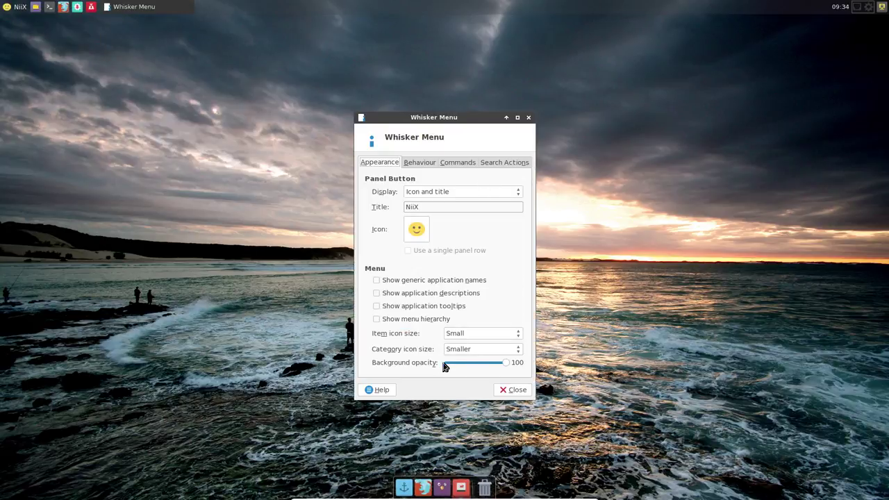
{"action": "left_click_drag", "start_coordinate": [506, 368], "coordinate": [494, 366]}
{"action": "left_click", "coordinate": [11, 9]}
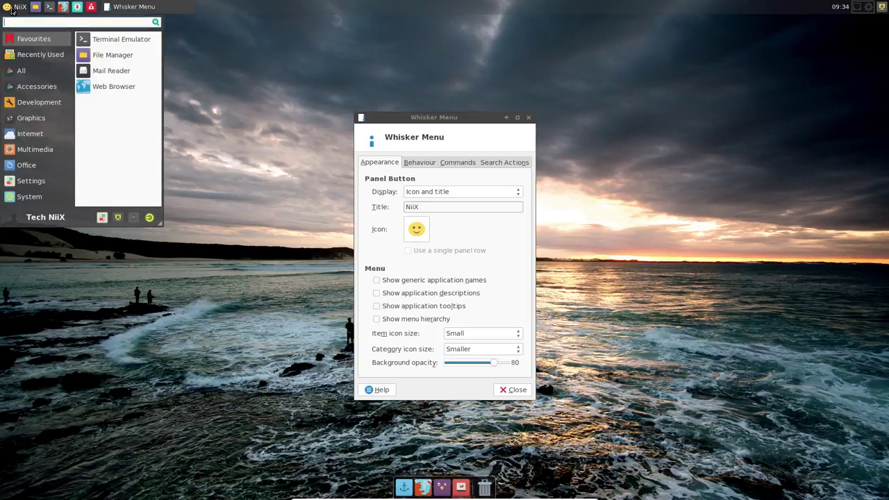
{"action": "left_click", "coordinate": [492, 364]}
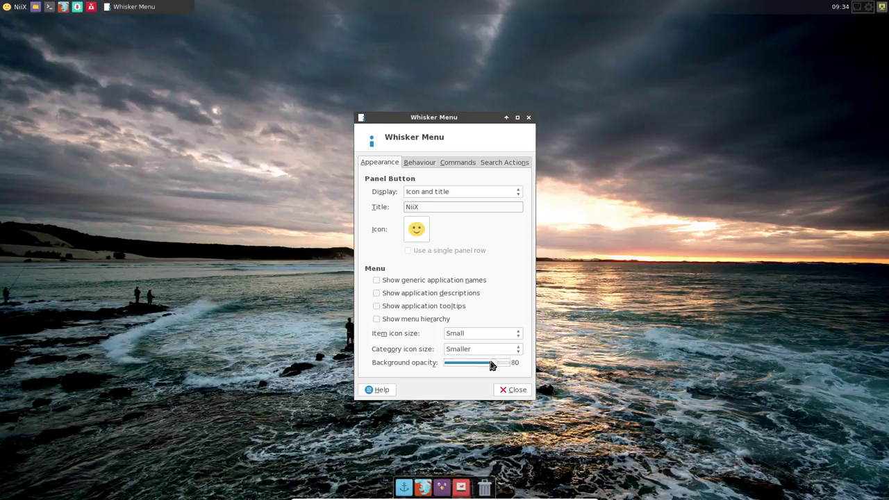
{"action": "left_click_drag", "start_coordinate": [490, 366], "coordinate": [486, 366]}
Step: Try to open the user profile editor from the Whisker Menu, and close the Whisker Menu properties
{"action": "left_click", "coordinate": [12, 7]}
{"action": "left_click", "coordinate": [23, 220]}
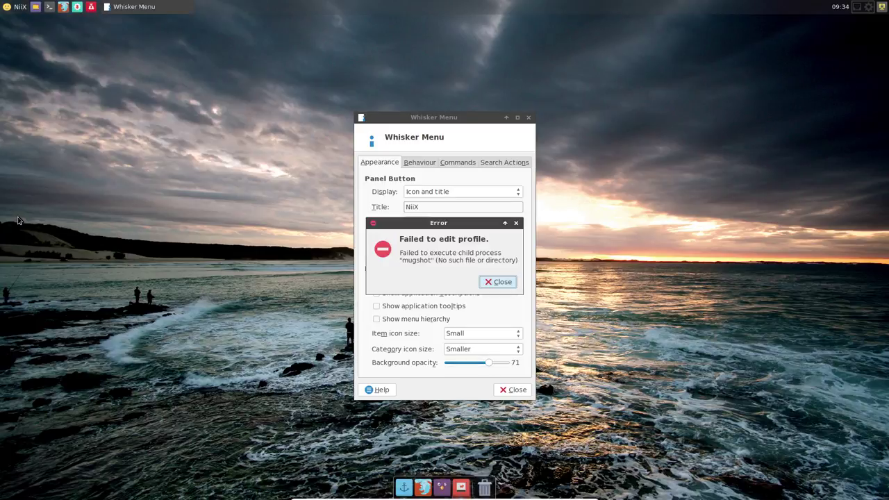
{"action": "left_click", "coordinate": [497, 281]}
{"action": "left_click", "coordinate": [528, 117]}
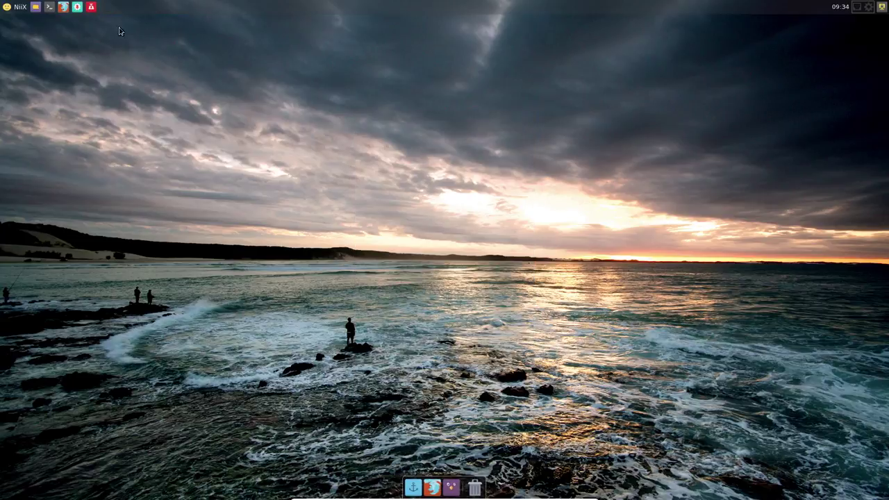
Step: Open the pamac package manager, move its window to mid-desktop, and search for mugshot
{"action": "left_click", "coordinate": [78, 7]}
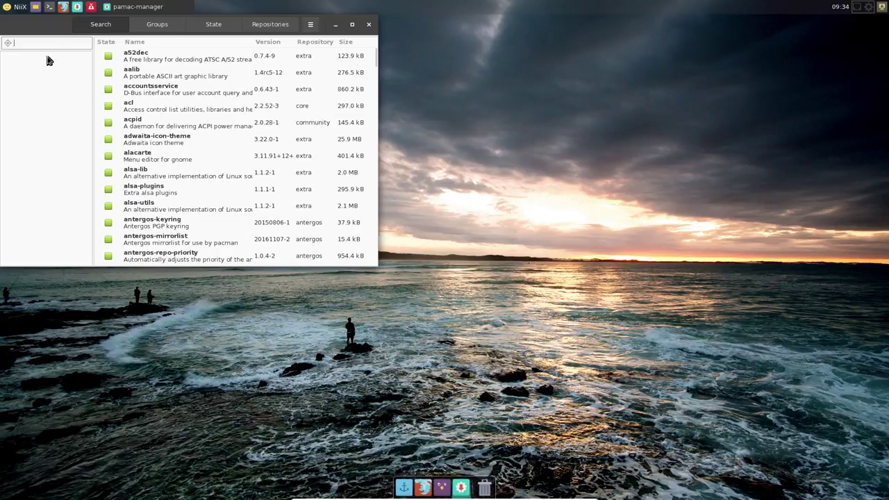
{"action": "left_click_drag", "start_coordinate": [50, 18], "coordinate": [338, 127]}
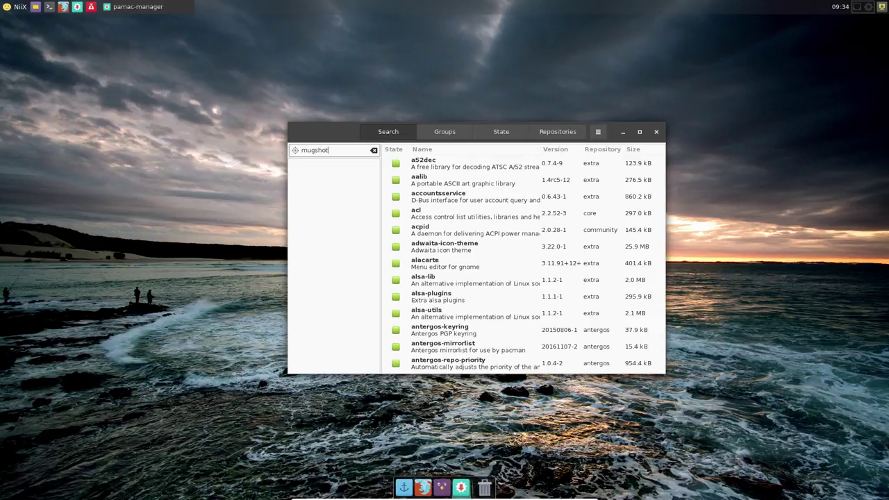
{"action": "key", "text": "Return"}
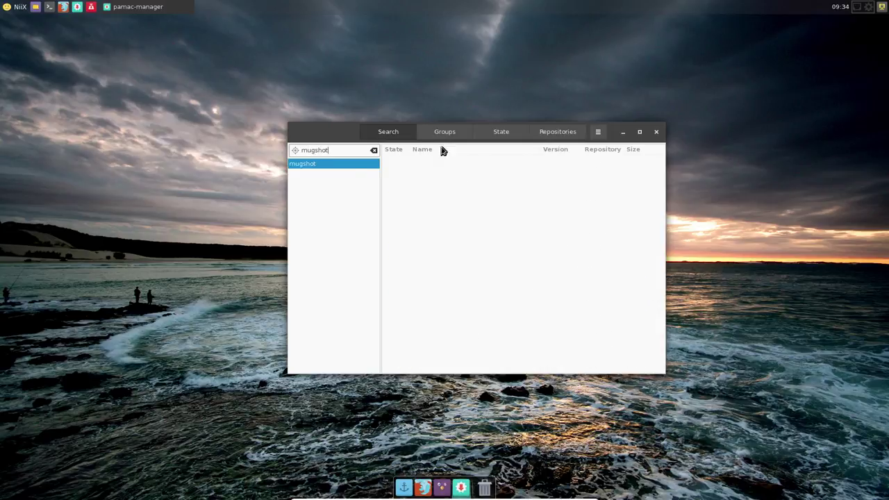
Step: Open pamac's preferences with the account password, enable removing unrequired dependencies and hiding the idle tray icon, and disable the disk space check
{"action": "left_click", "coordinate": [597, 133]}
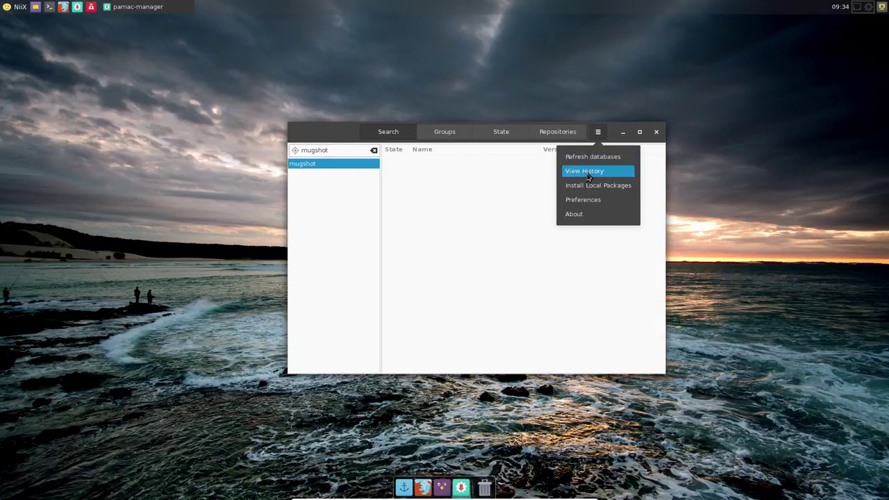
{"action": "left_click", "coordinate": [584, 202]}
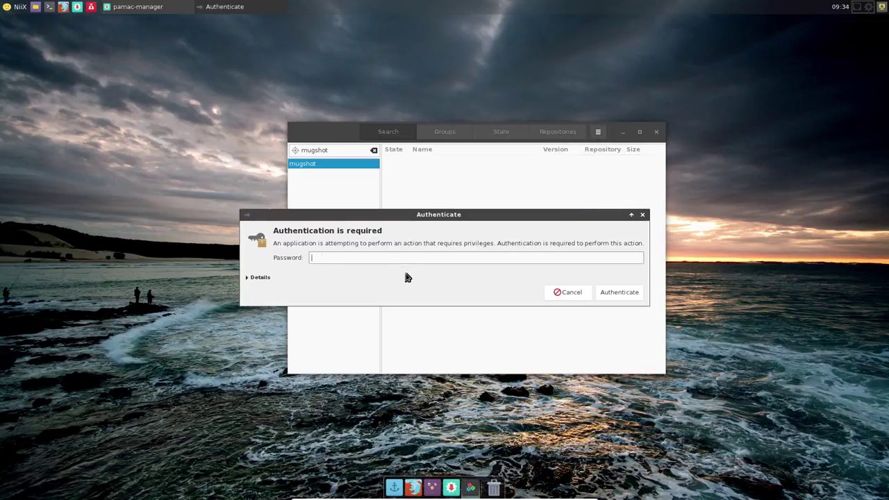
{"action": "type", "text": "••••"}
{"action": "key", "text": "Return"}
{"action": "left_click", "coordinate": [599, 193]}
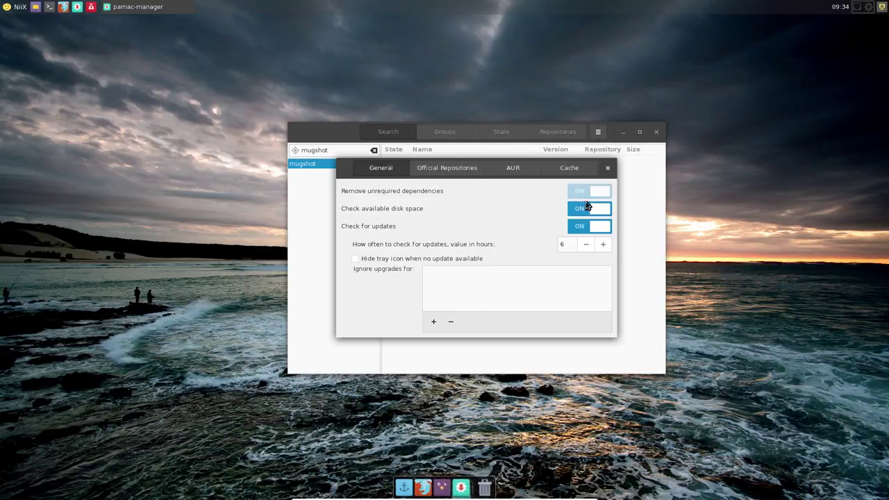
{"action": "left_click", "coordinate": [584, 210]}
{"action": "left_click", "coordinate": [381, 261]}
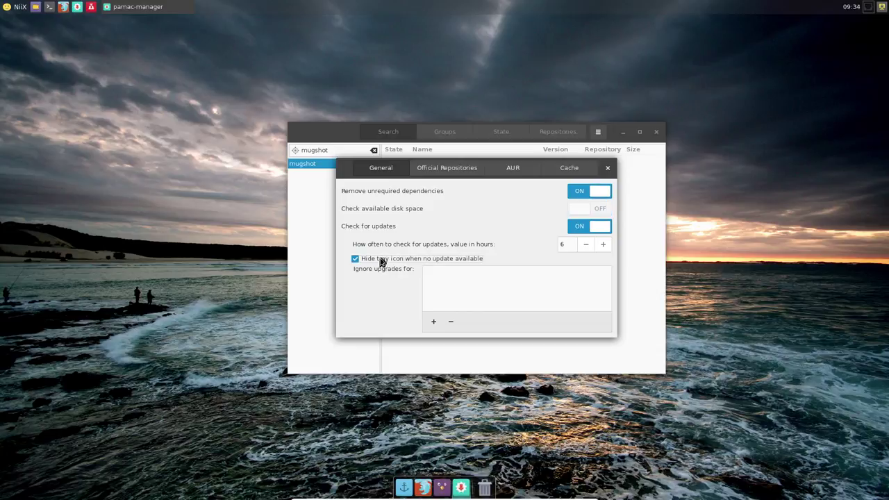
Step: Enable AUR support with searching in AUR by default, checking for AUR updates, and no confirmation when building packages
{"action": "left_click", "coordinate": [514, 174]}
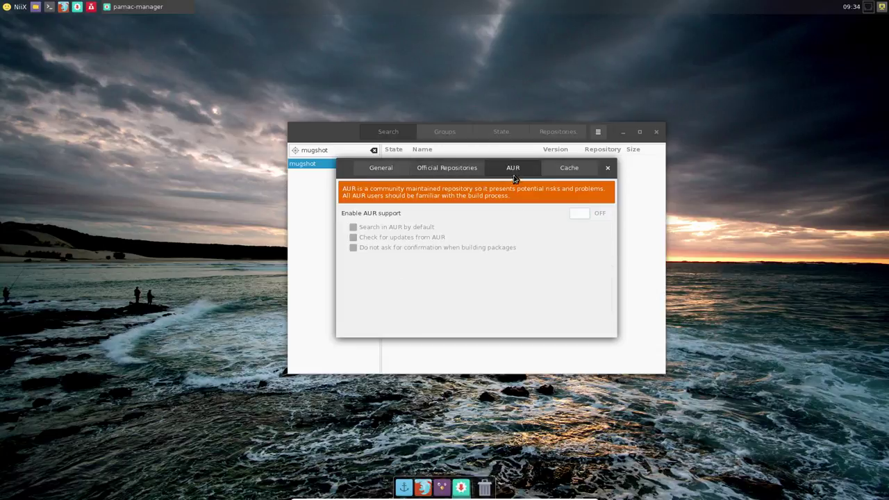
{"action": "left_click", "coordinate": [589, 215]}
{"action": "left_click", "coordinate": [352, 227]}
{"action": "left_click", "coordinate": [353, 237]}
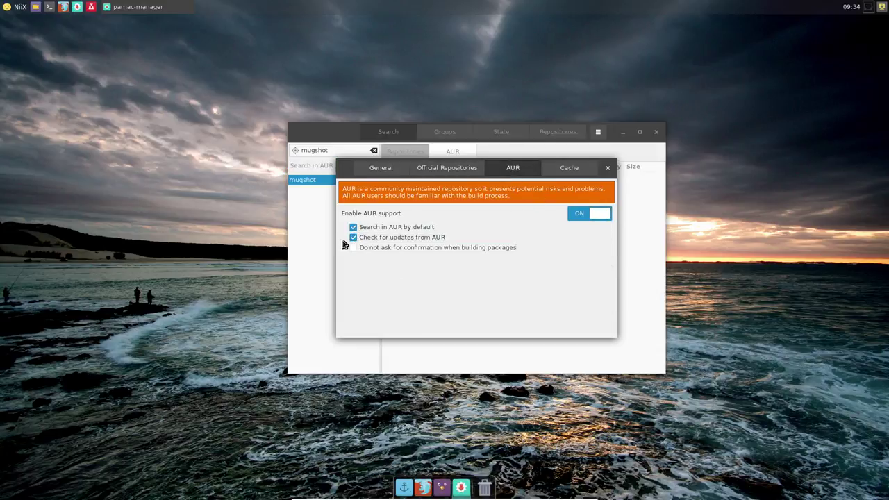
{"action": "left_click", "coordinate": [353, 248]}
Step: Refresh the mirrors list for the official repositories and close the preferences
{"action": "left_click", "coordinate": [462, 170]}
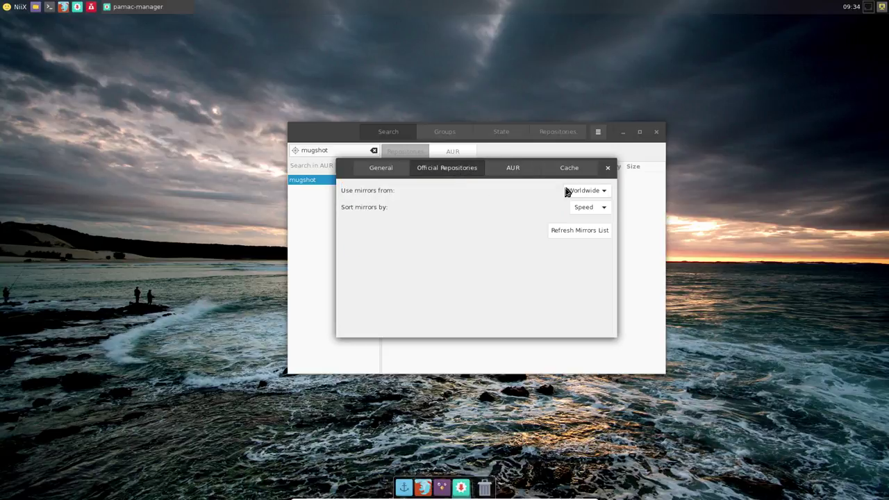
{"action": "left_click", "coordinate": [587, 233]}
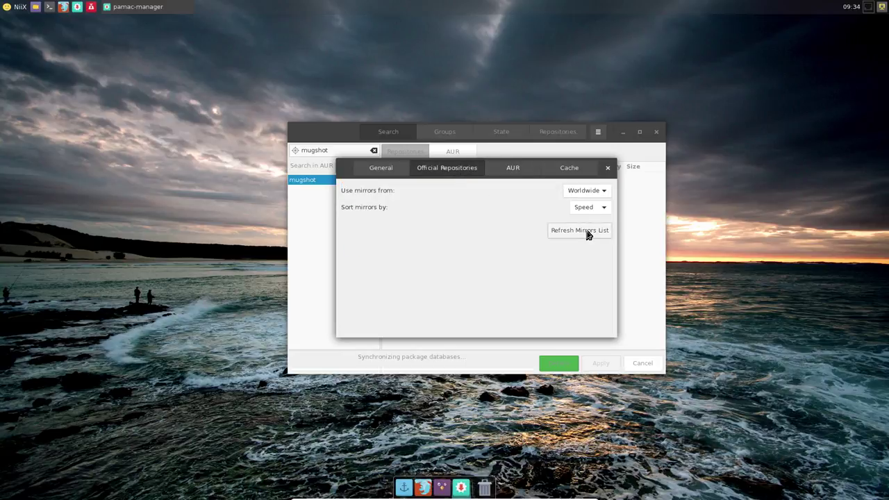
{"action": "left_click", "coordinate": [608, 168]}
Step: Mark the mugshot package from AUR for installation, then apply and confirm the pending operation
{"action": "left_click", "coordinate": [453, 152]}
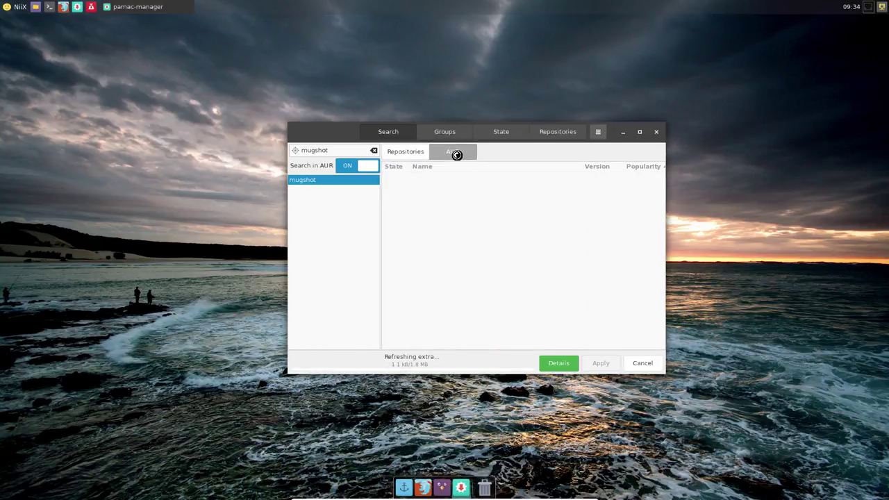
{"action": "left_click", "coordinate": [396, 181]}
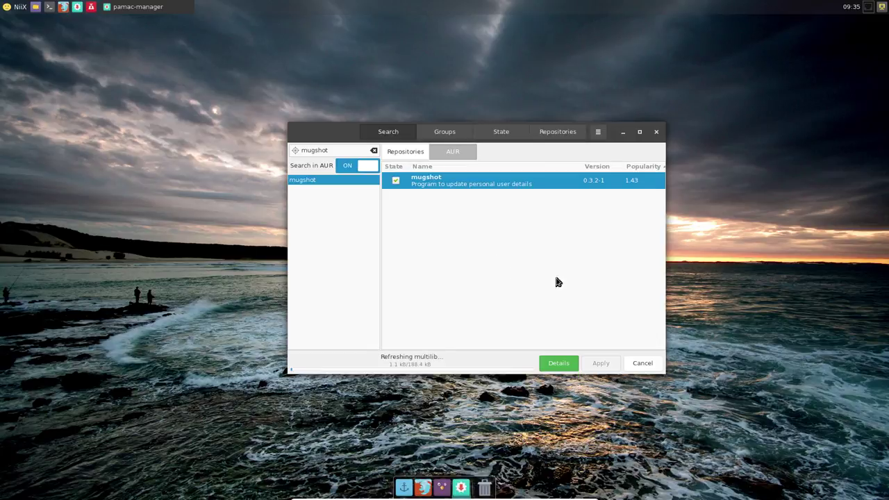
{"action": "left_click", "coordinate": [395, 181]}
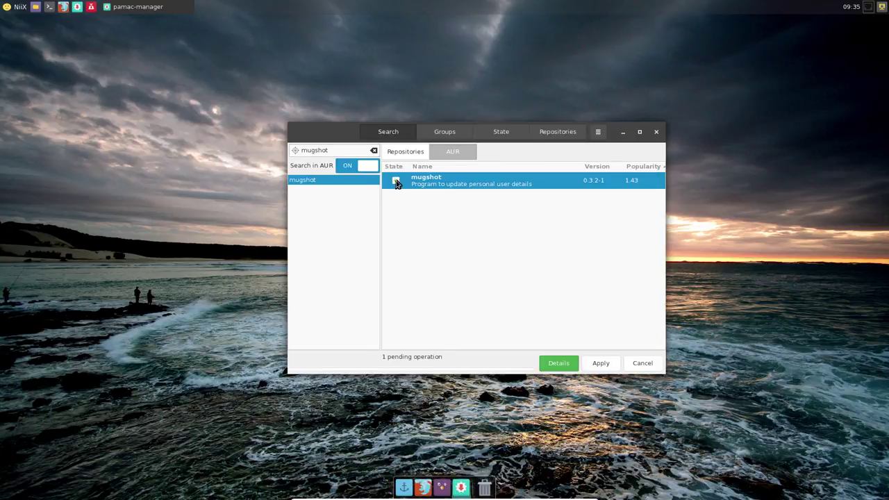
{"action": "left_click", "coordinate": [390, 153]}
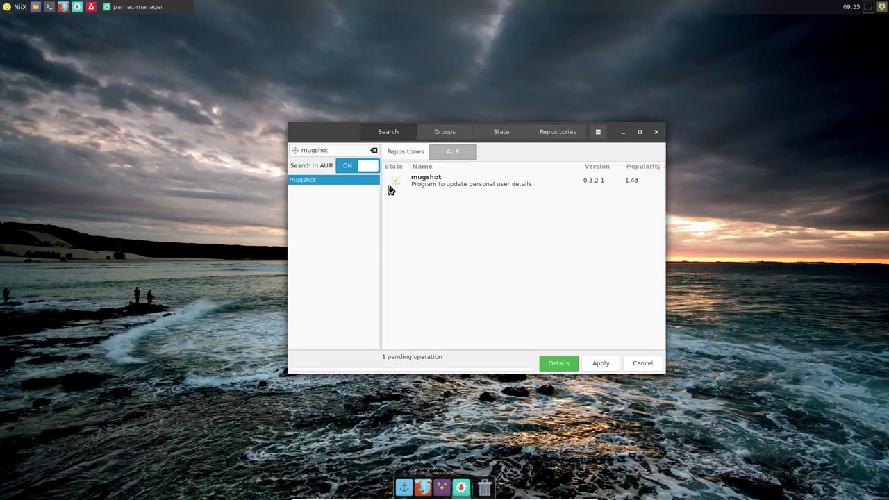
{"action": "left_click", "coordinate": [594, 363]}
{"action": "left_click", "coordinate": [591, 188]}
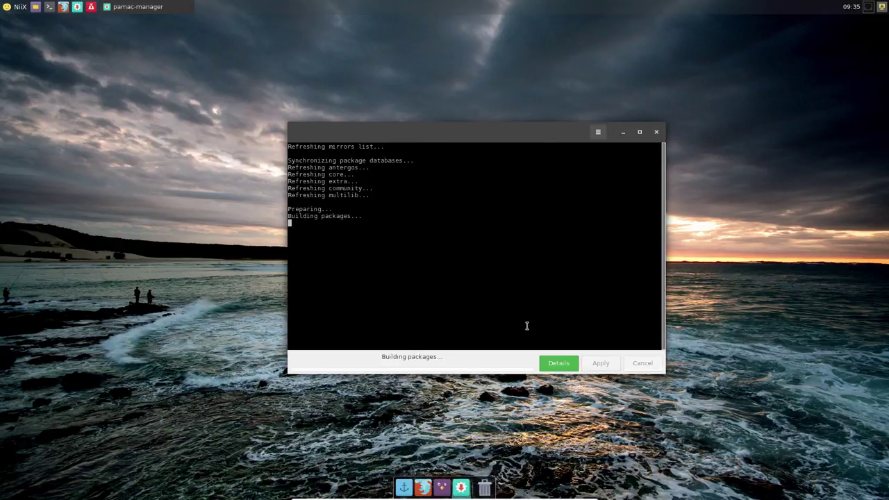
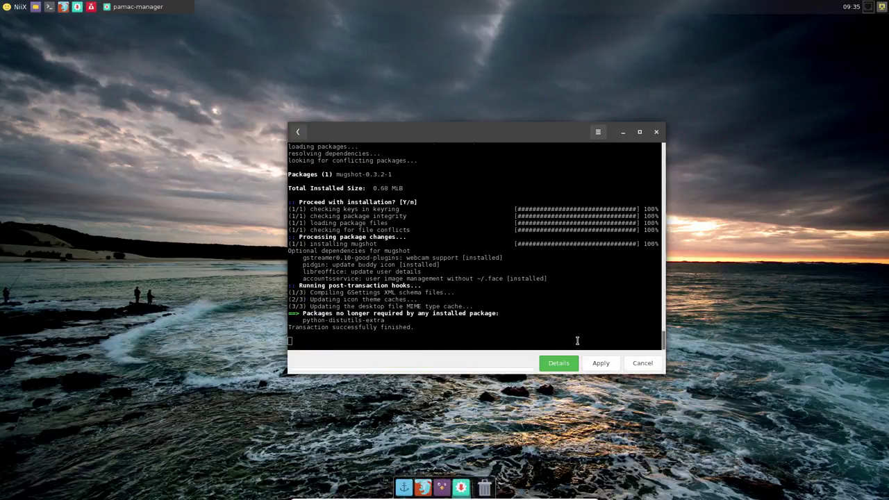
Step: Leave the finished installation's details and open the Mugshot profile editor from the Whisker Menu
{"action": "left_click", "coordinate": [298, 132]}
{"action": "left_click", "coordinate": [15, 7]}
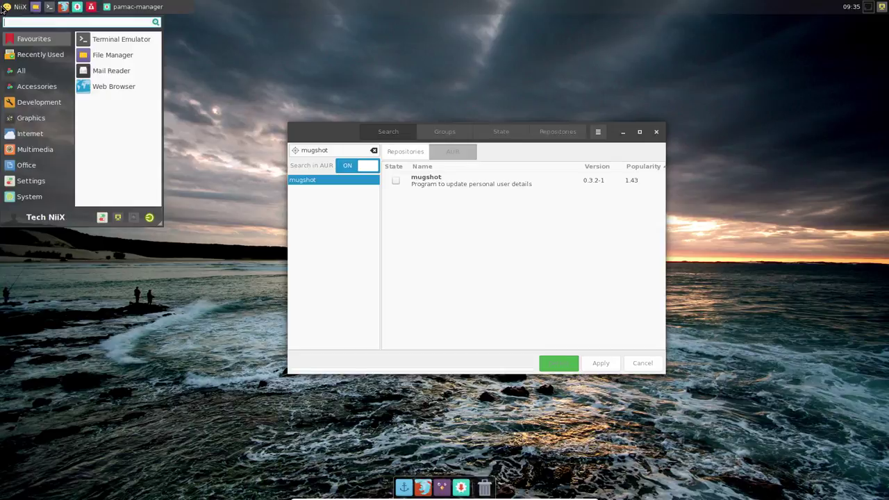
{"action": "left_click", "coordinate": [17, 220]}
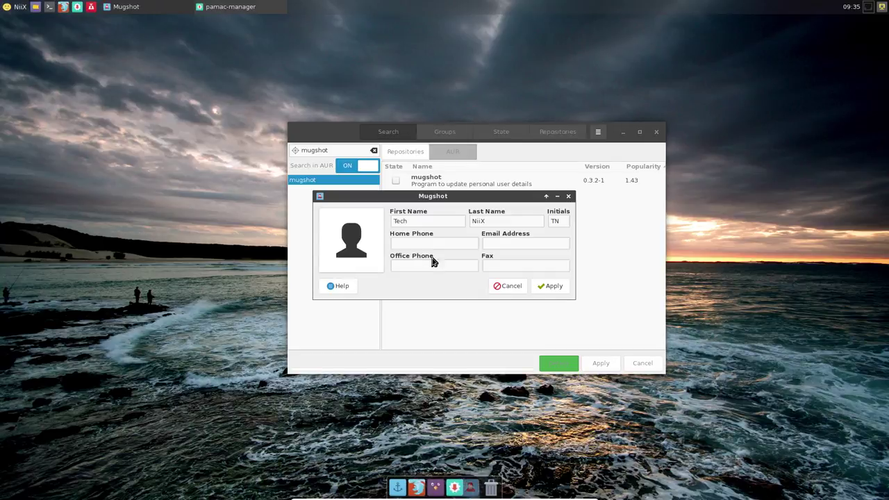
Step: Set the profile photo to nature-hd-background-25.jpg from Pictures with Center crop, and apply the profile changes
{"action": "left_click", "coordinate": [348, 249]}
{"action": "left_click", "coordinate": [342, 283]}
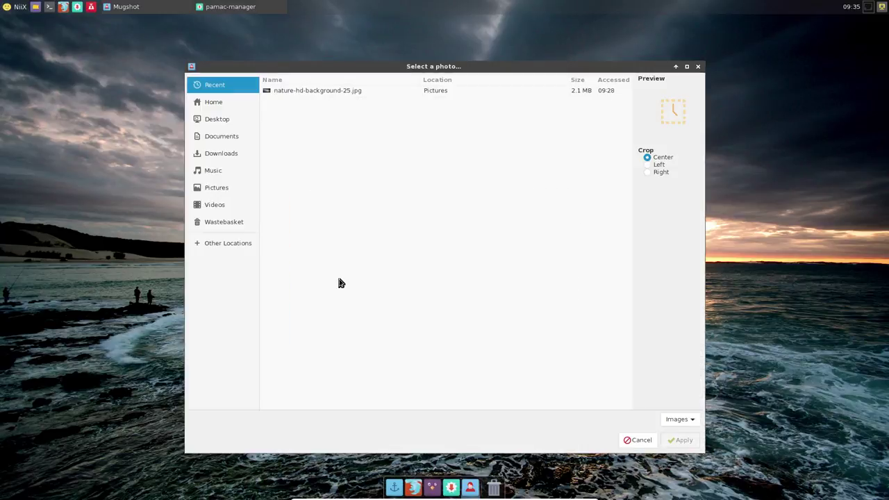
{"action": "left_click", "coordinate": [216, 189]}
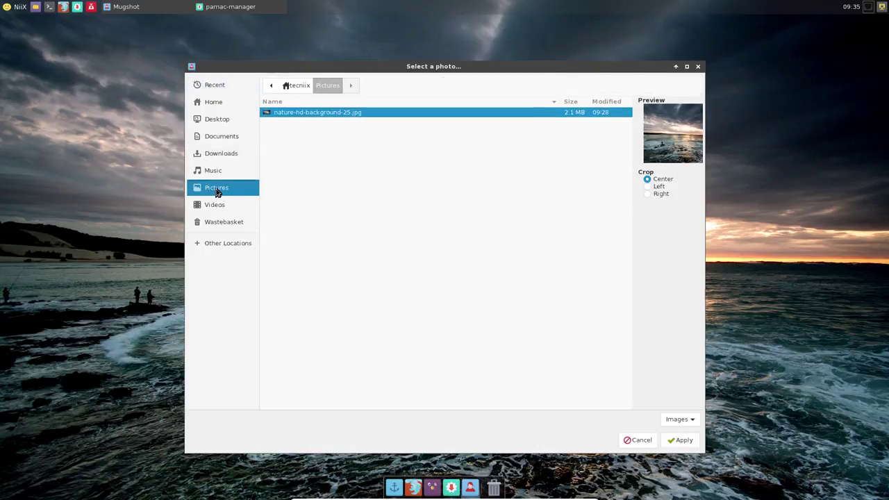
{"action": "left_click", "coordinate": [646, 186]}
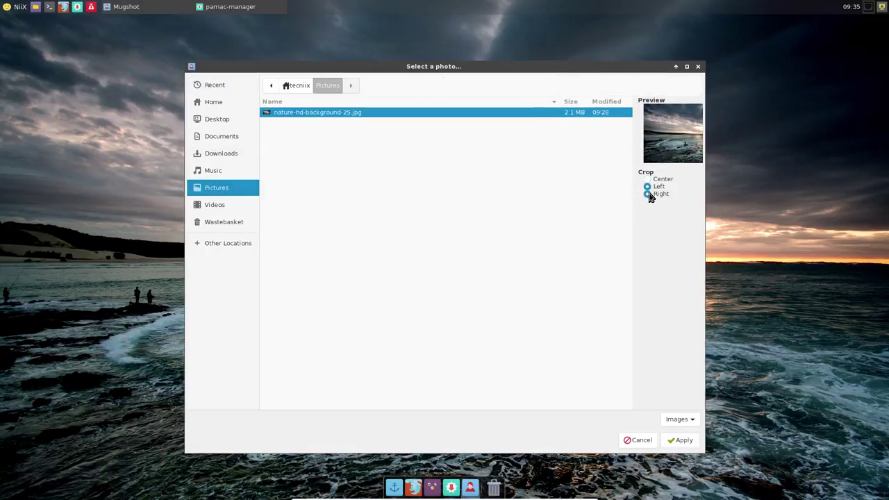
{"action": "left_click", "coordinate": [646, 194]}
{"action": "left_click", "coordinate": [646, 179]}
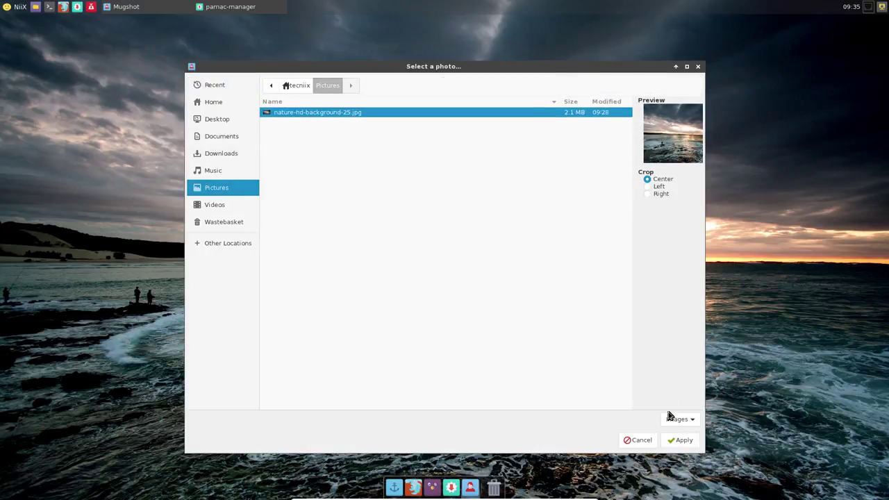
{"action": "left_click", "coordinate": [679, 439]}
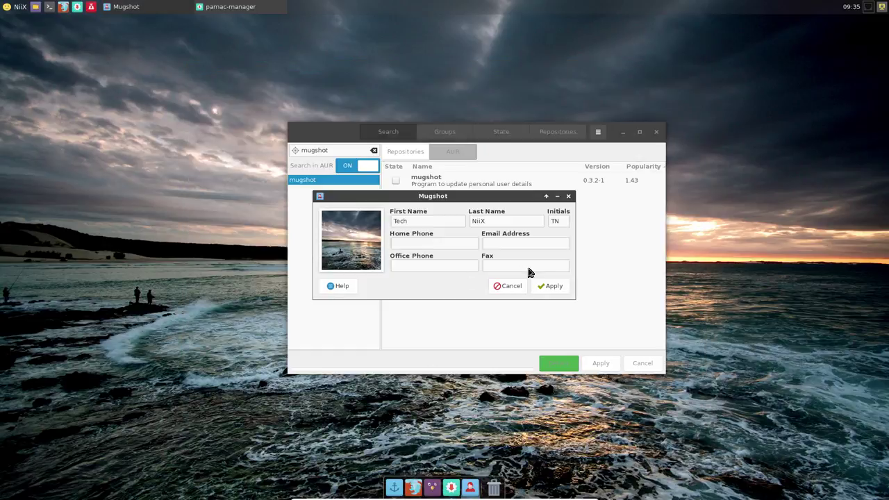
{"action": "left_click", "coordinate": [556, 286]}
Step: Check the new profile picture in the Whisker Menu, reopen the profile editor from it and close it
{"action": "left_click", "coordinate": [15, 7]}
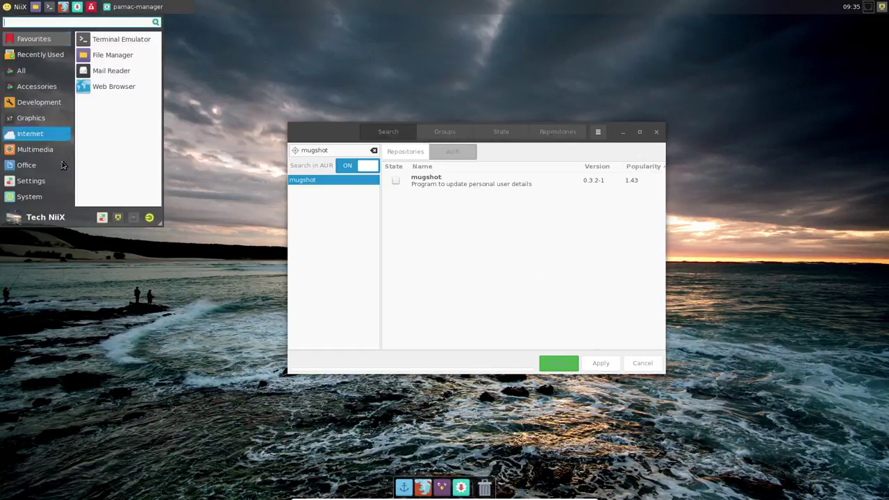
{"action": "left_click", "coordinate": [14, 219]}
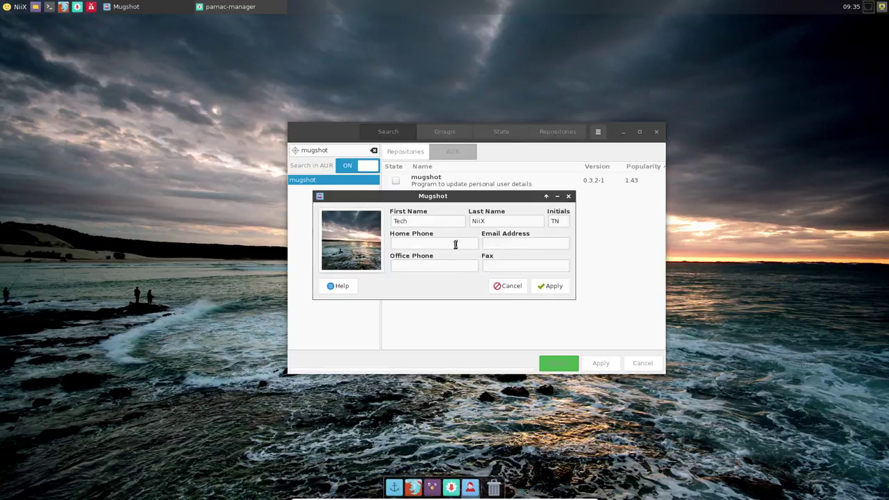
{"action": "left_click", "coordinate": [568, 196]}
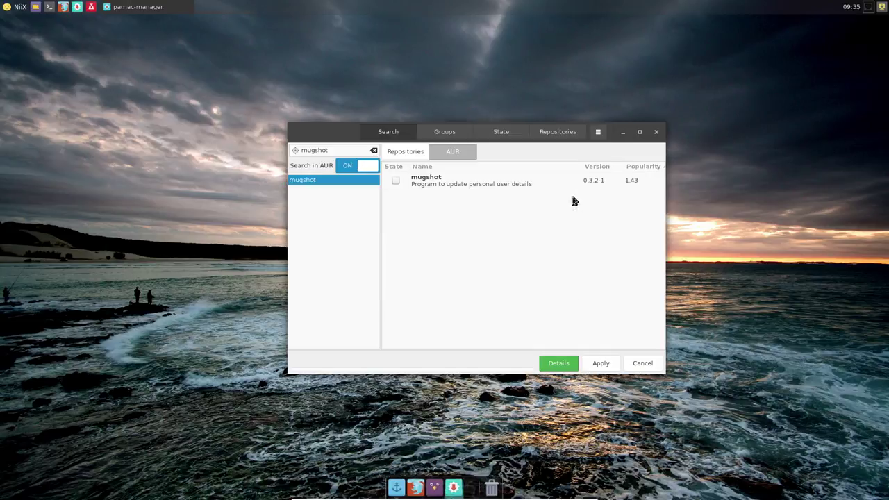
Step: Search the repositories for gufw, mark the package for installation, and apply and confirm the transaction
{"action": "left_click", "coordinate": [445, 152]}
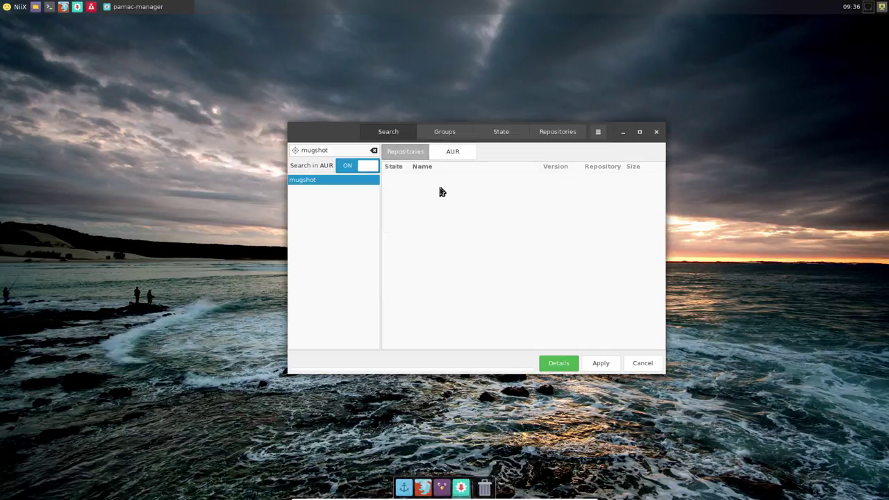
{"action": "double_click", "coordinate": [342, 150]}
{"action": "type", "text": "gufw"}
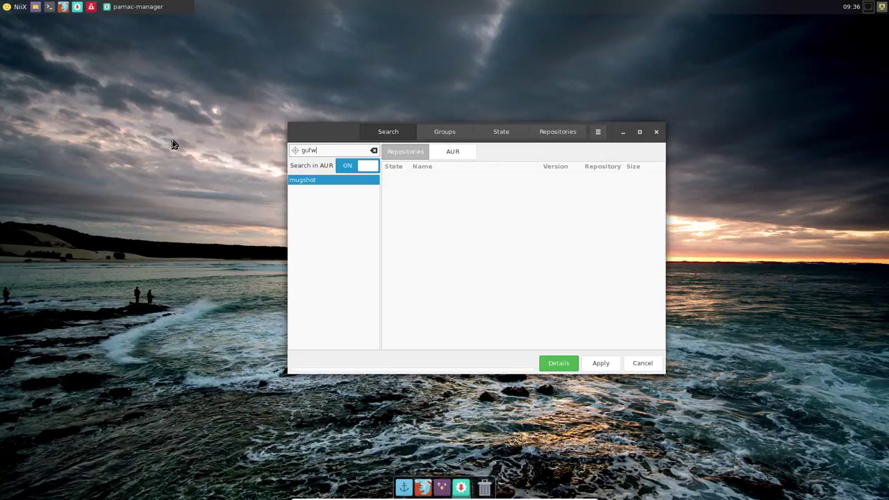
{"action": "left_click", "coordinate": [396, 180]}
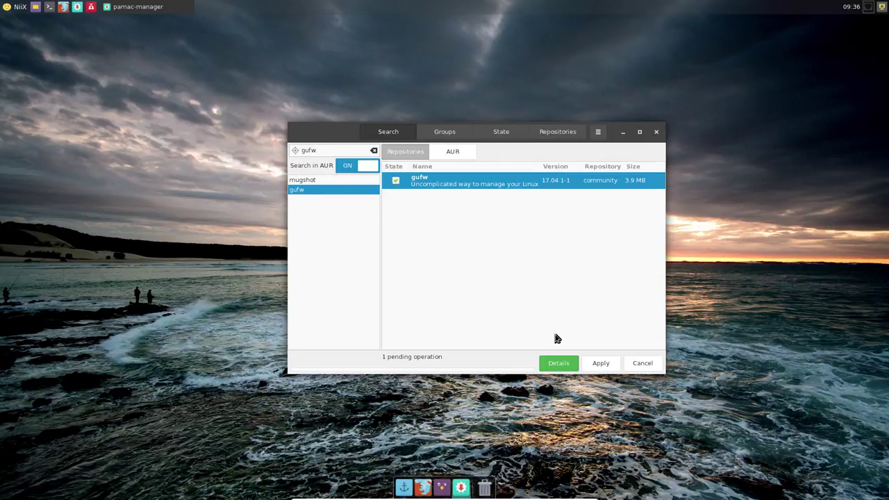
{"action": "left_click", "coordinate": [601, 365]}
{"action": "left_click", "coordinate": [584, 182]}
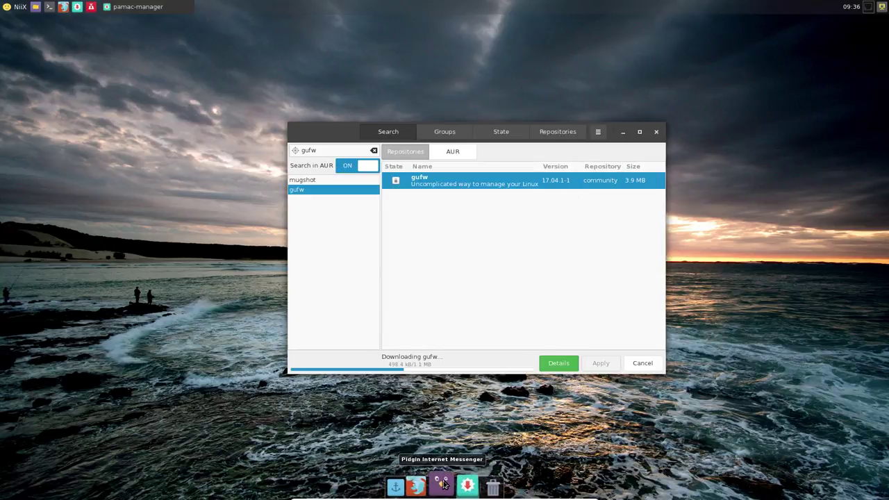
Step: Remove the Firefox launcher from the dock and try to remove the package manager's icon as well
{"action": "left_click_drag", "start_coordinate": [422, 487], "coordinate": [424, 431]}
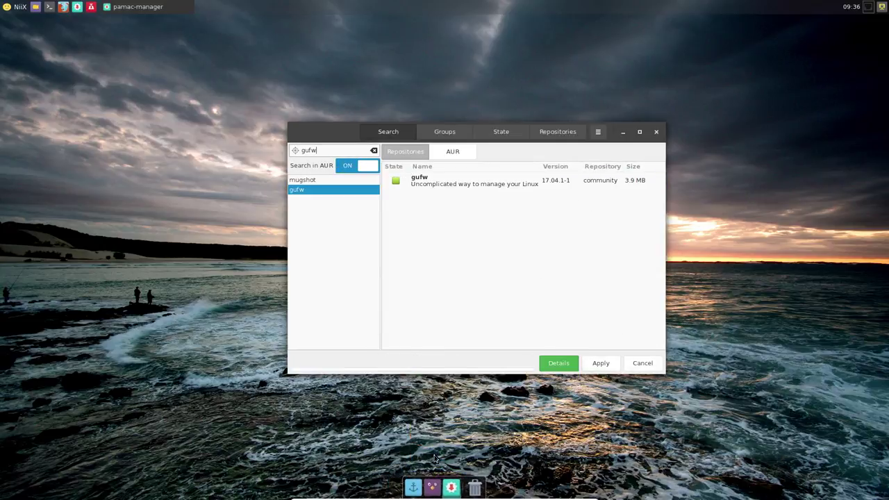
{"action": "left_click_drag", "start_coordinate": [453, 486], "coordinate": [456, 434]}
Step: Find Firewall Configuration by searching the Whisker Menu for "guf" and add it to the dock
{"action": "left_click", "coordinate": [15, 6]}
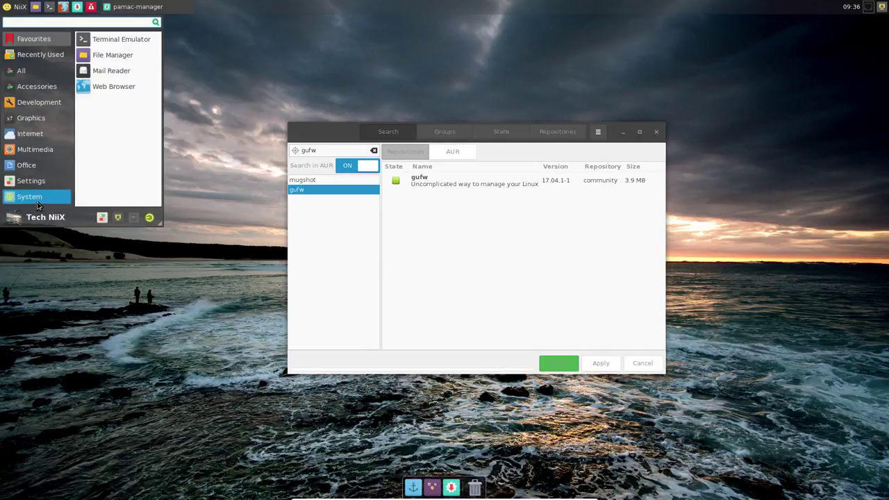
{"action": "left_click", "coordinate": [42, 196]}
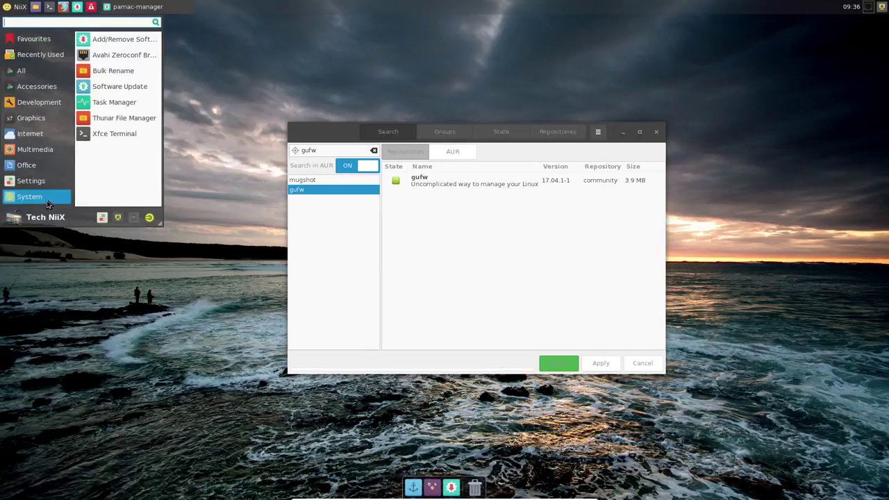
{"action": "left_click", "coordinate": [31, 84]}
{"action": "scroll", "coordinate": [124, 83], "scroll_direction": "down", "scroll_amount": 1}
{"action": "scroll", "coordinate": [119, 121], "scroll_direction": "up", "scroll_amount": 1}
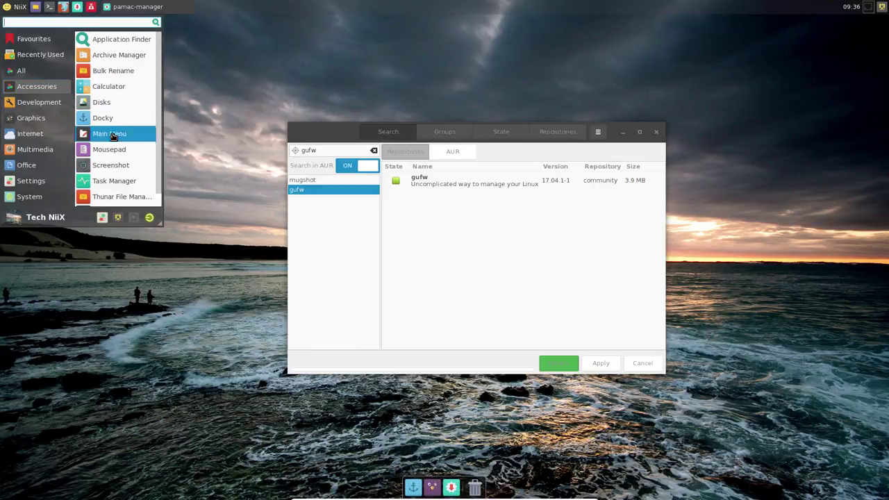
{"action": "left_click", "coordinate": [42, 70]}
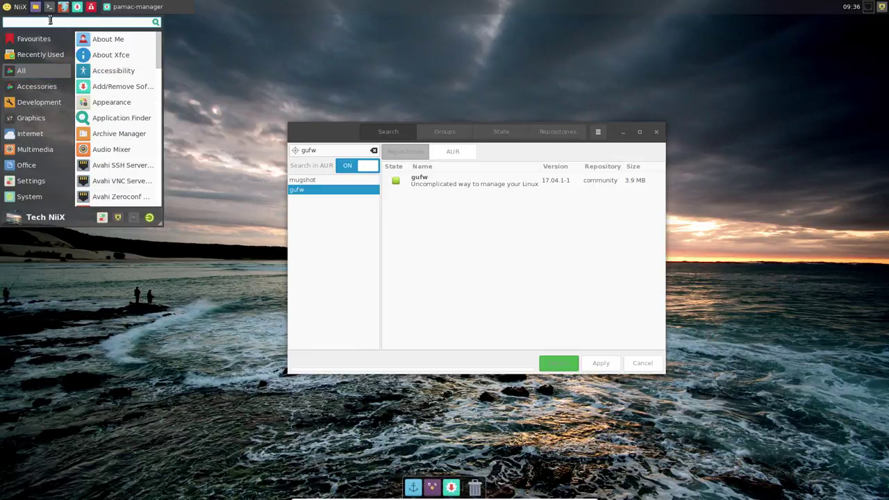
{"action": "type", "text": "gufew"}
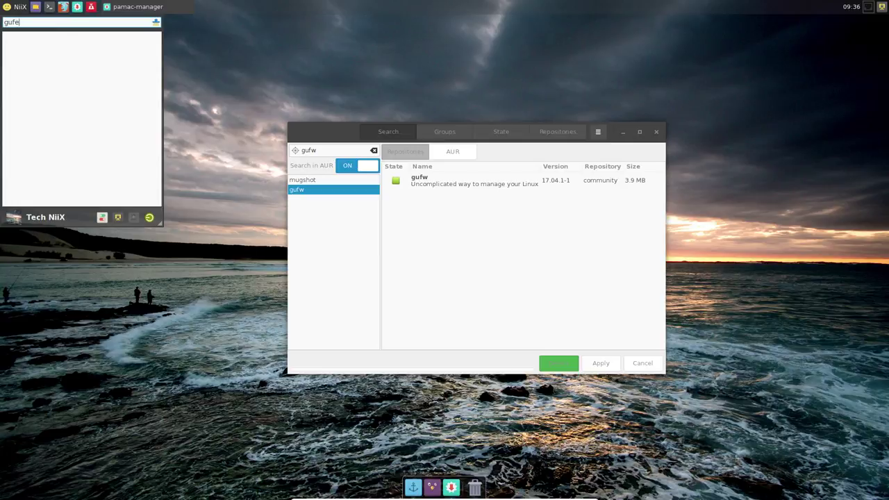
{"action": "key", "text": "BackSpace"}
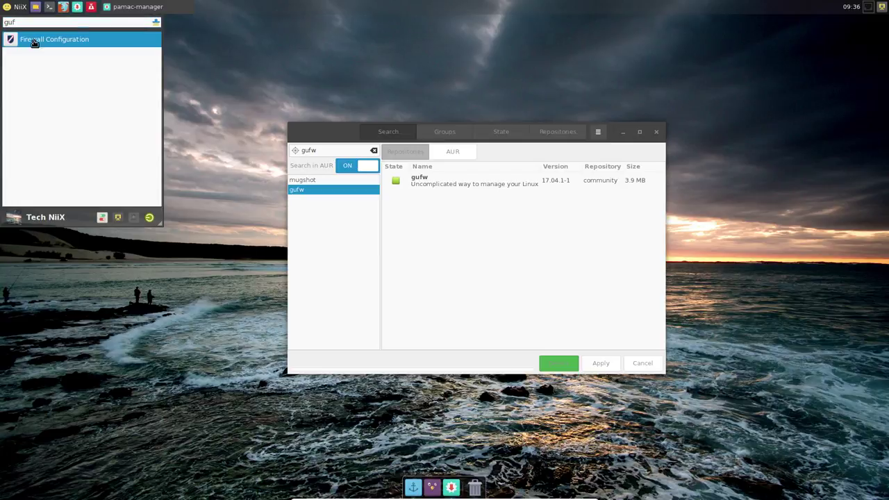
{"action": "left_click_drag", "start_coordinate": [34, 40], "coordinate": [462, 486]}
Step: Launch Firewall Configuration from the dock with the account password, turn the firewall status on and close the window
{"action": "left_click", "coordinate": [461, 484]}
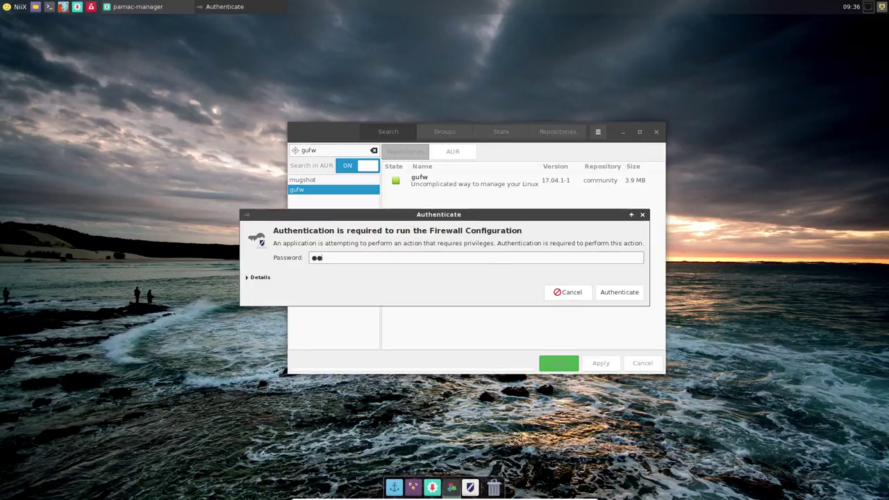
{"action": "key", "text": "Return"}
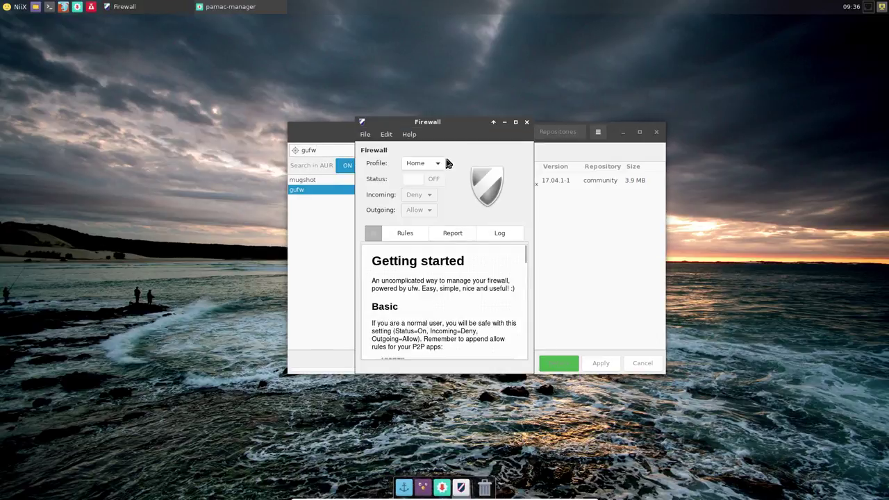
{"action": "left_click", "coordinate": [433, 179]}
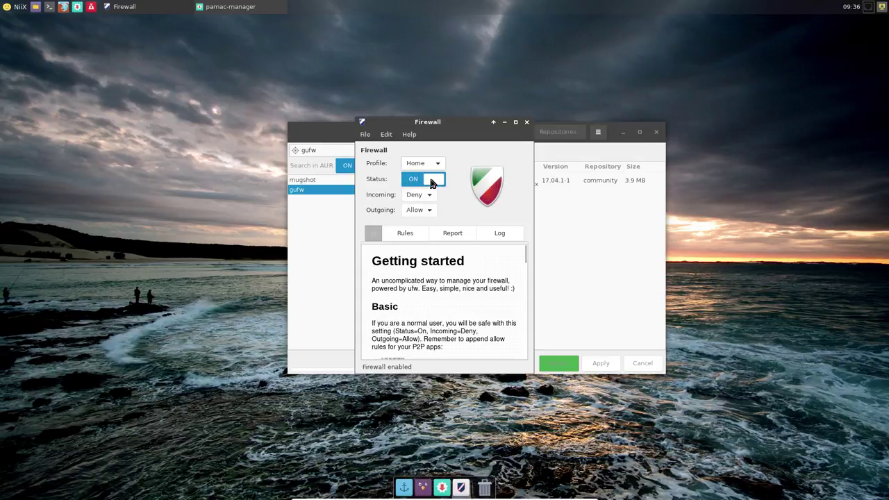
{"action": "left_click", "coordinate": [526, 122]}
Step: Search the repositories for screenshot and check the xfce4-screenshooter package in the list
{"action": "left_click_drag", "start_coordinate": [337, 138], "coordinate": [553, 26]}
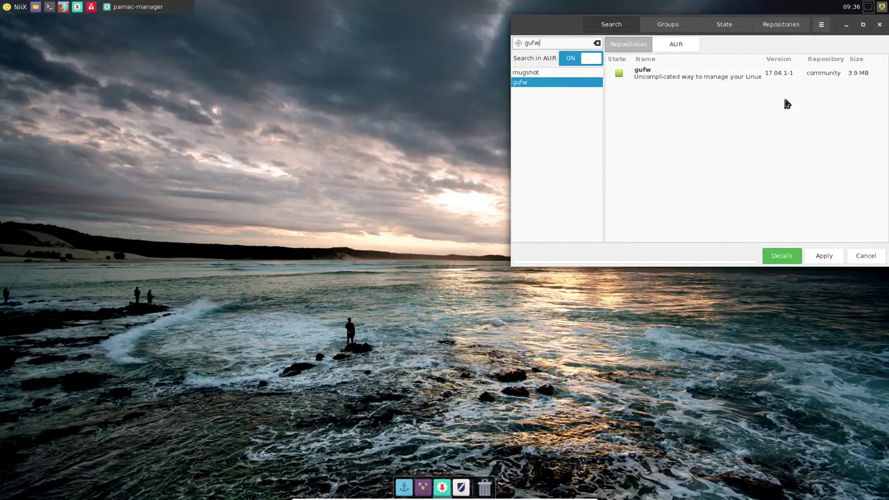
{"action": "double_click", "coordinate": [522, 43]}
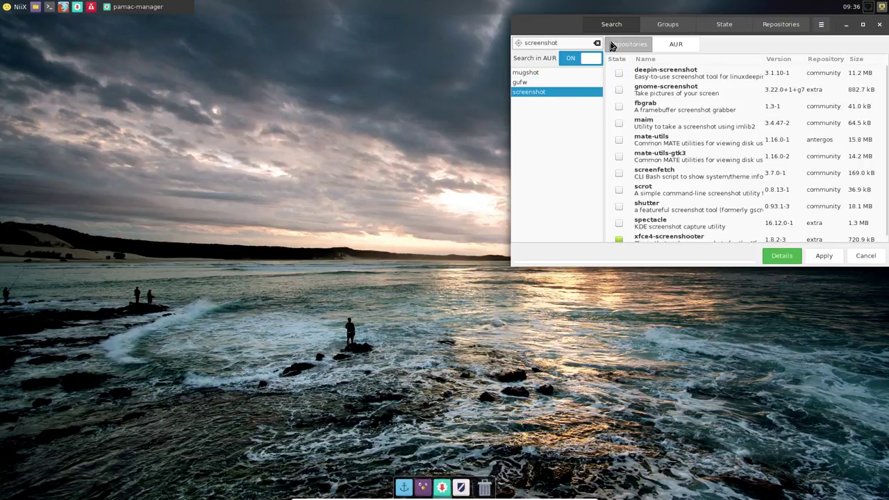
{"action": "left_click_drag", "start_coordinate": [606, 17], "coordinate": [393, 33]}
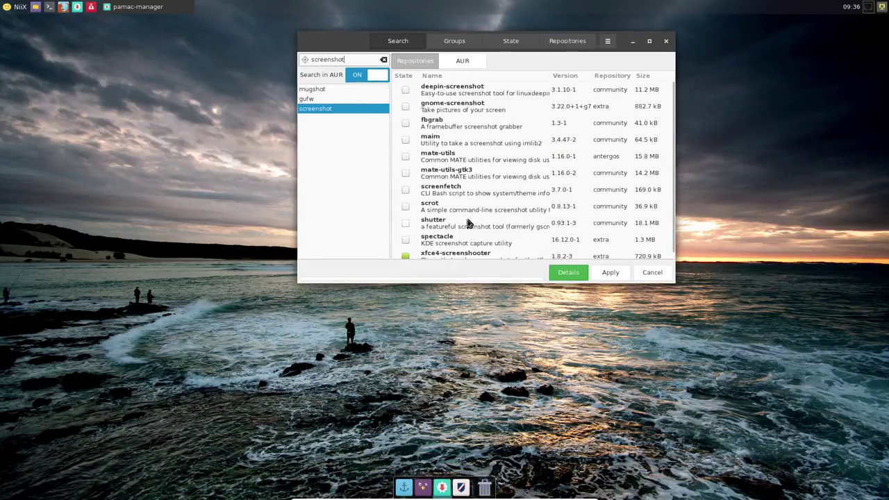
{"action": "left_click", "coordinate": [460, 255]}
{"action": "left_click", "coordinate": [405, 250]}
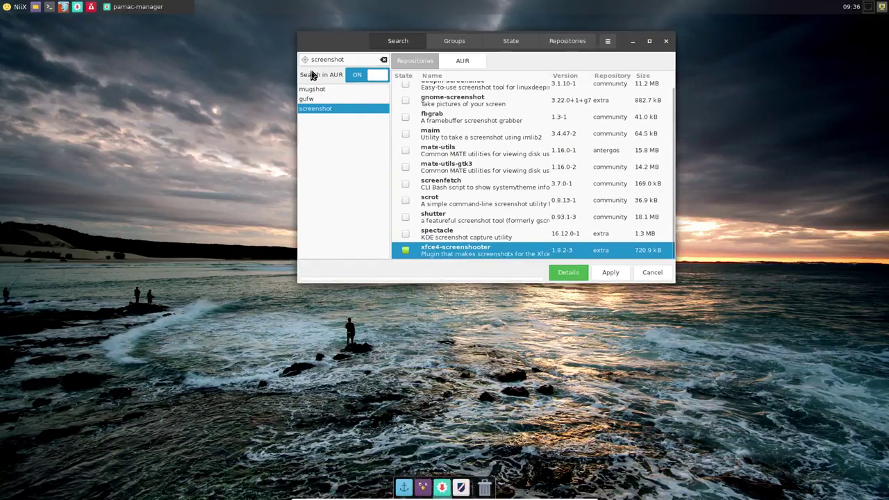
Step: Search the repositories for simplescreenrecorder, mark the package for installation, and apply and confirm the transaction
{"action": "double_click", "coordinate": [342, 59]}
{"action": "type", "text": "simp"}
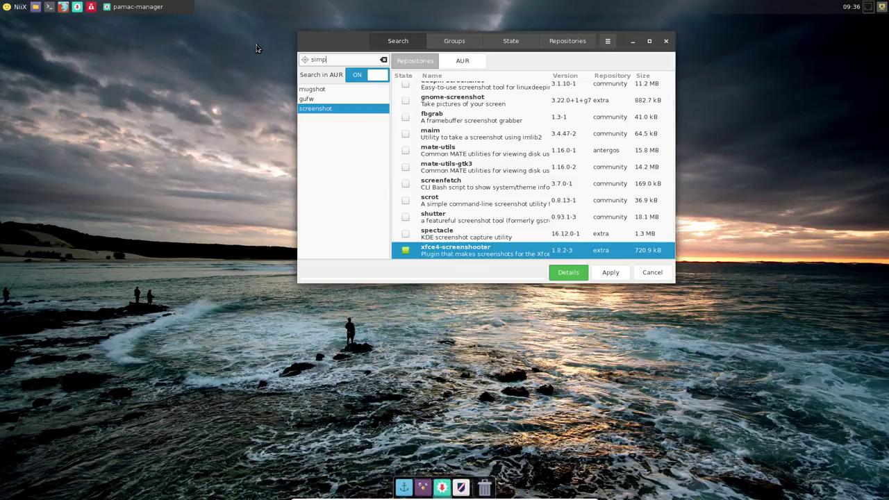
{"action": "type", "text": "lescreenrecorder"}
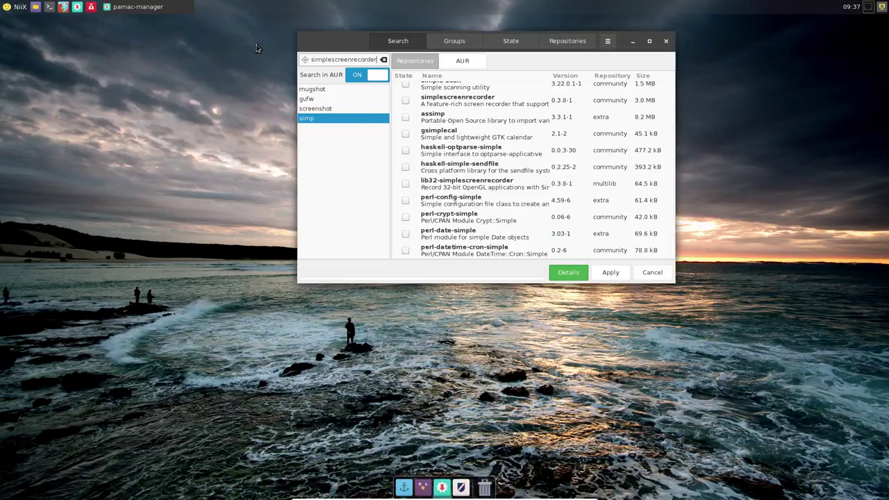
{"action": "left_click", "coordinate": [407, 90]}
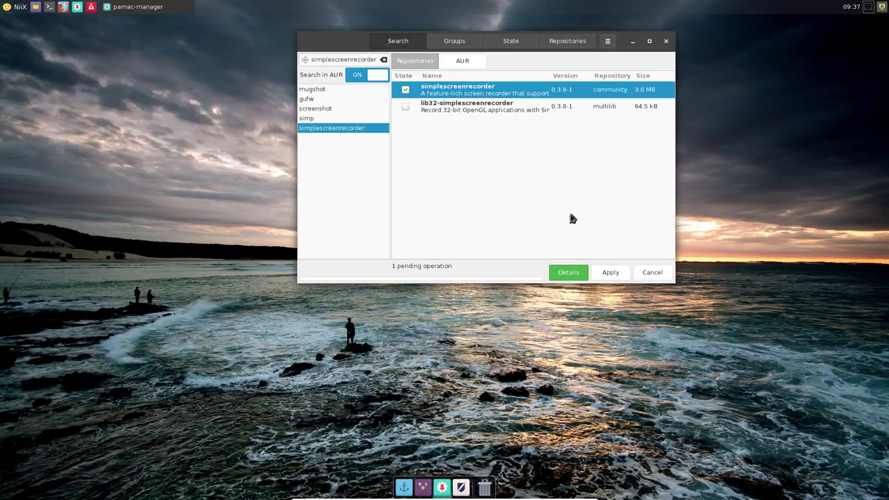
{"action": "left_click", "coordinate": [606, 273]}
{"action": "left_click", "coordinate": [602, 89]}
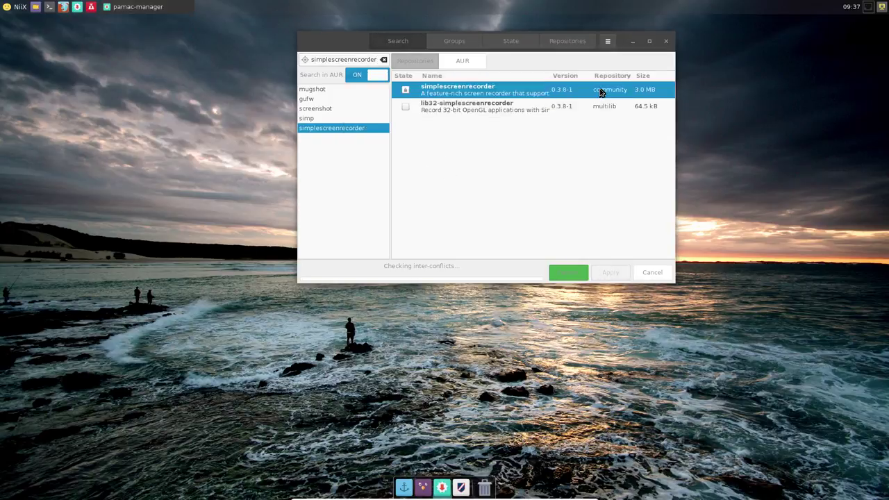
Step: Find Screenshot among the Accessories applications in the Whisker Menu and add it to the panel
{"action": "left_click", "coordinate": [16, 7]}
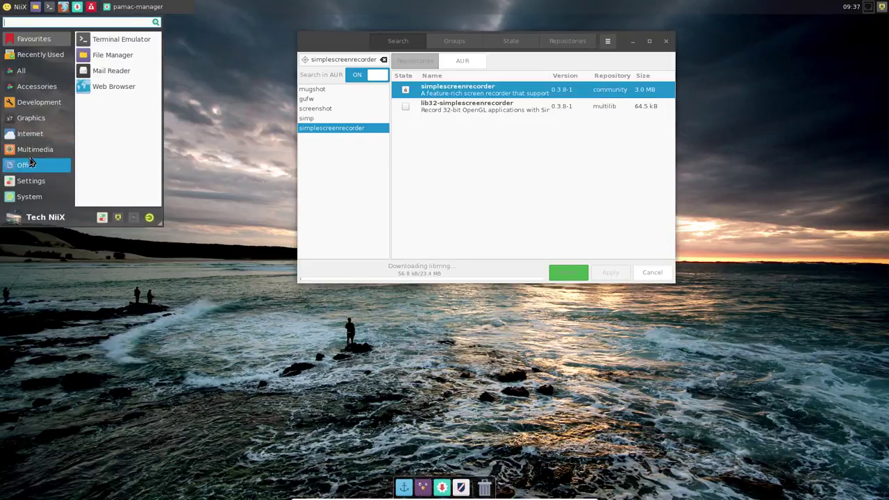
{"action": "left_click", "coordinate": [34, 149]}
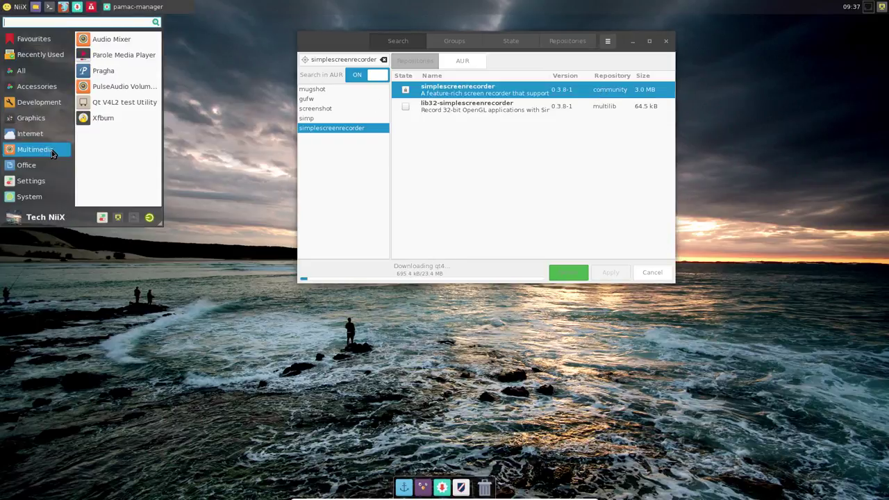
{"action": "left_click", "coordinate": [26, 87]}
{"action": "scroll", "coordinate": [119, 139], "scroll_direction": "down", "scroll_amount": 1}
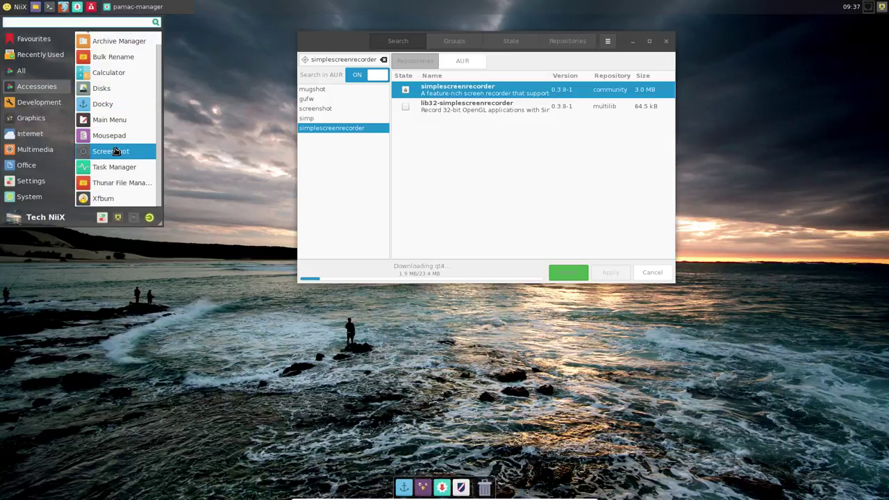
{"action": "right_click", "coordinate": [115, 153]}
{"action": "left_click", "coordinate": [148, 189]}
{"action": "key", "text": "Escape"}
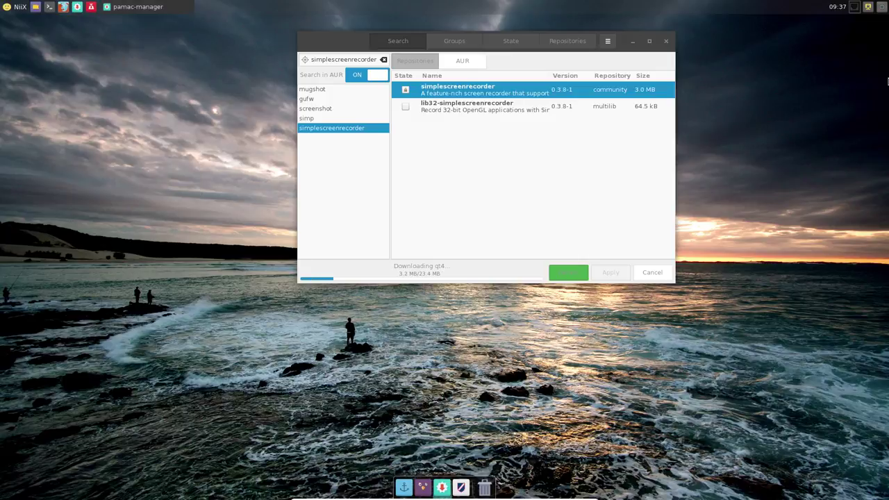
Step: Move the Screenshot launcher on the panel so it sits just before the yellow monitor item
{"action": "right_click", "coordinate": [885, 13]}
{"action": "left_click", "coordinate": [870, 49]}
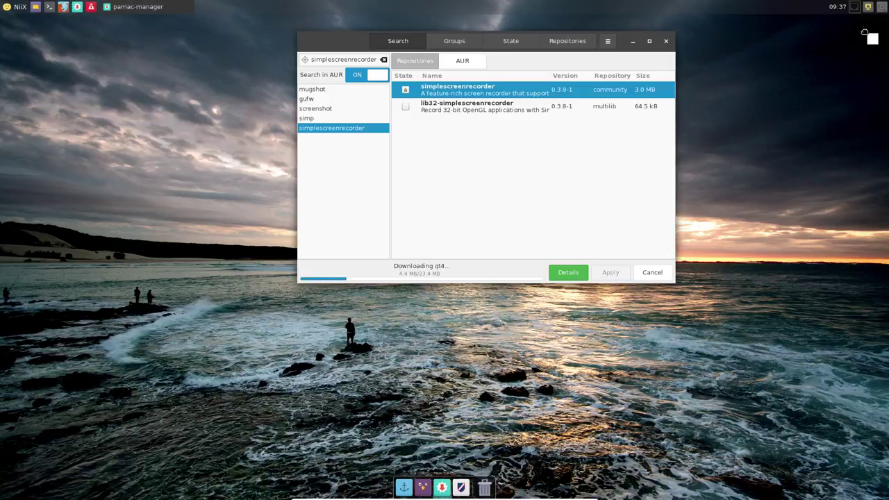
{"action": "left_click", "coordinate": [881, 13]}
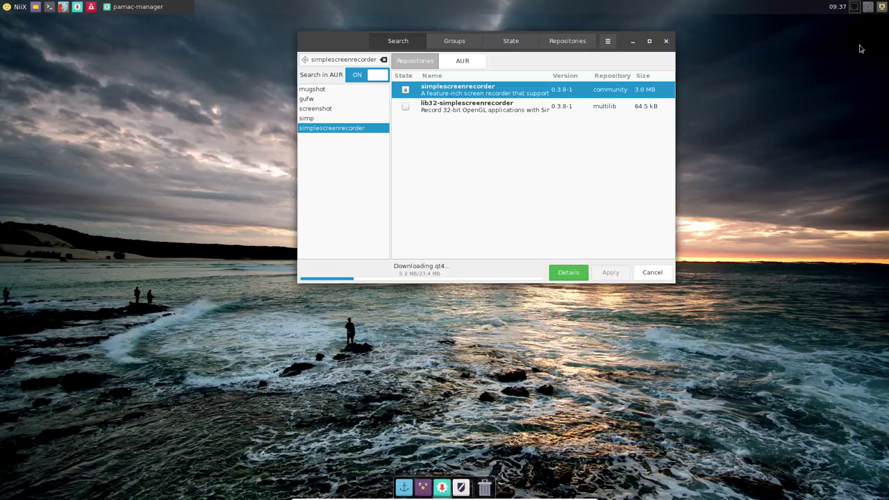
Step: Add the Audio Mixer plug-in to the panel and close the list of new items
{"action": "right_click", "coordinate": [771, 13]}
{"action": "left_click", "coordinate": [432, 179]}
{"action": "right_click", "coordinate": [794, 14]}
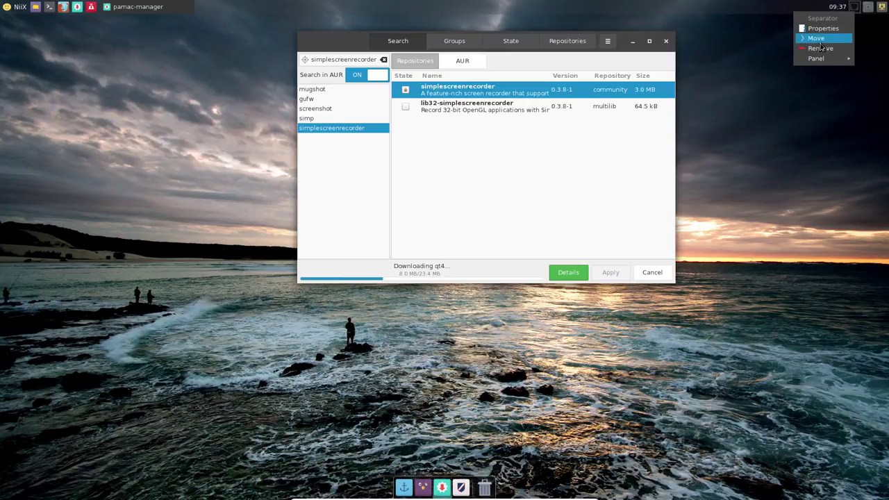
{"action": "mouse_move", "coordinate": [818, 59]}
{"action": "left_click", "coordinate": [744, 59]}
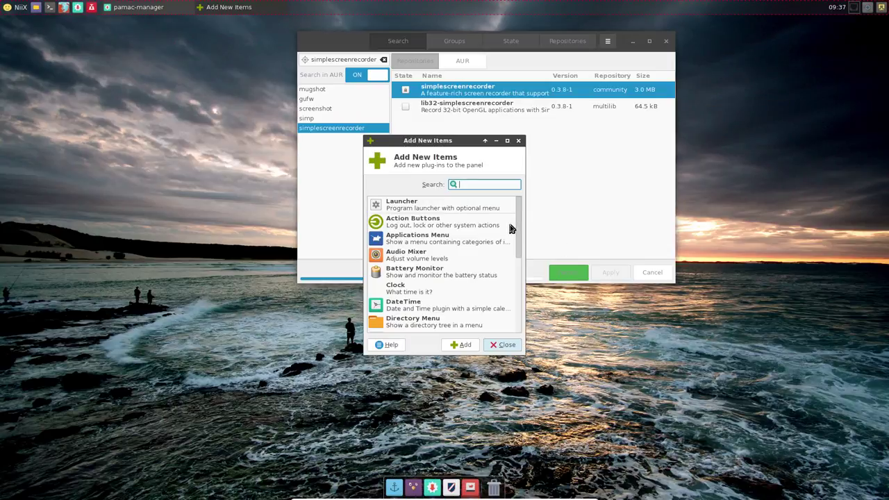
{"action": "left_click", "coordinate": [439, 260]}
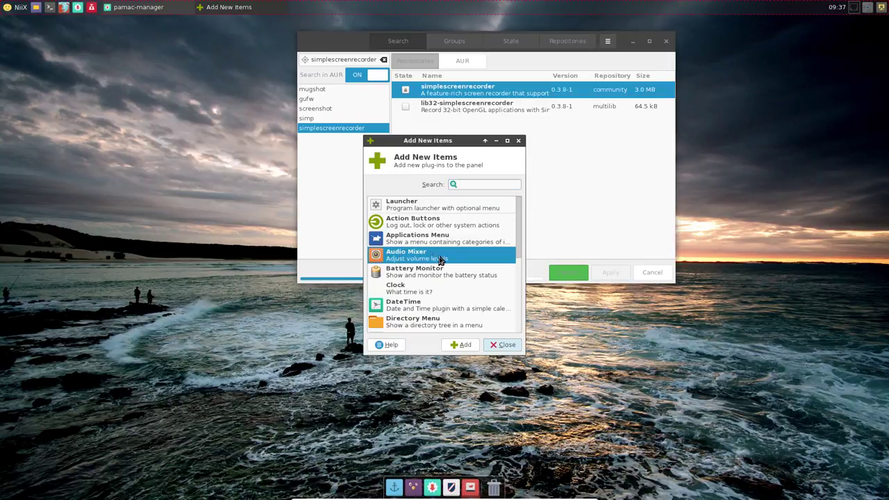
{"action": "left_click", "coordinate": [464, 345]}
{"action": "left_click", "coordinate": [503, 345]}
Step: Move the Audio Mixer item on the panel to between the notification area and the Screenshot launcher
{"action": "right_click", "coordinate": [881, 7]}
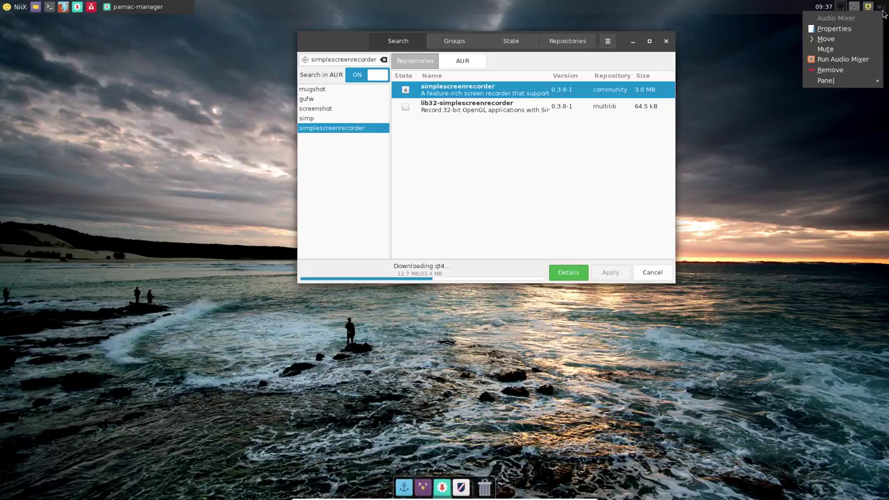
{"action": "left_click", "coordinate": [837, 39]}
{"action": "left_click", "coordinate": [851, 24]}
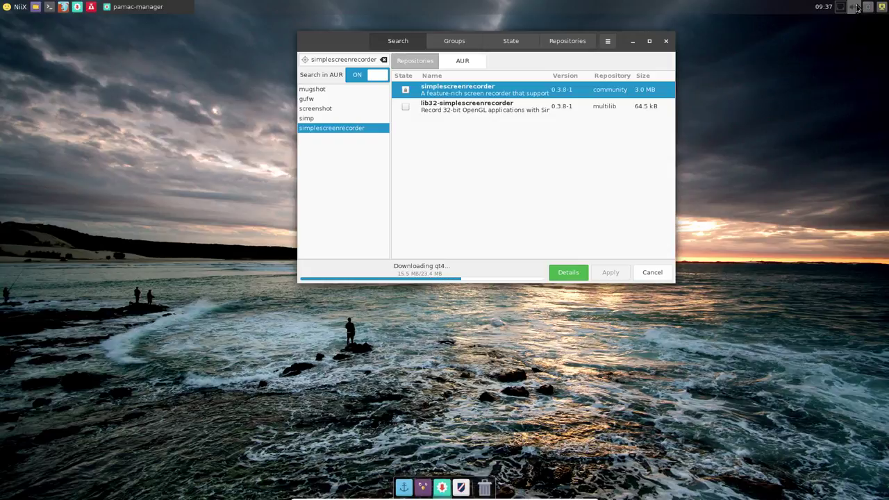
Step: Raise the Audio Mixer volume to maximum, check the plug-in's sound card and mixer track properties, and close them
{"action": "left_click", "coordinate": [855, 8]}
{"action": "left_click_drag", "start_coordinate": [858, 46], "coordinate": [855, 4]}
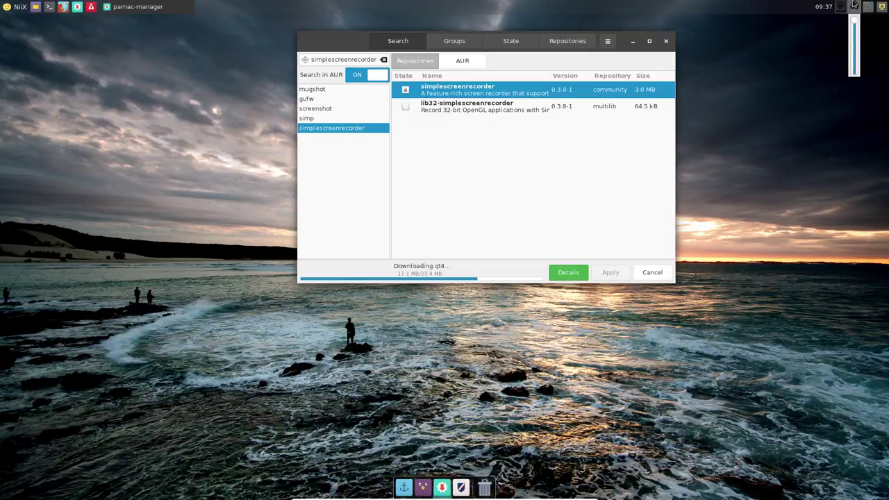
{"action": "right_click", "coordinate": [855, 9]}
{"action": "left_click", "coordinate": [799, 25]}
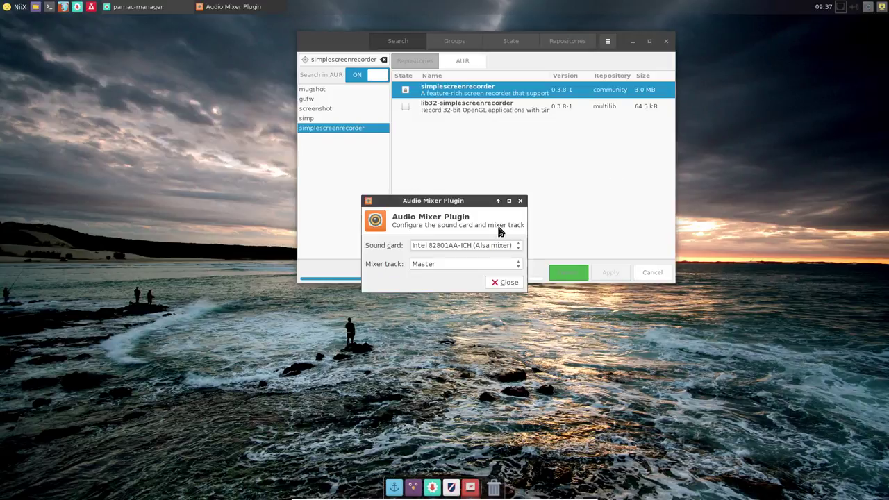
{"action": "left_click", "coordinate": [506, 282]}
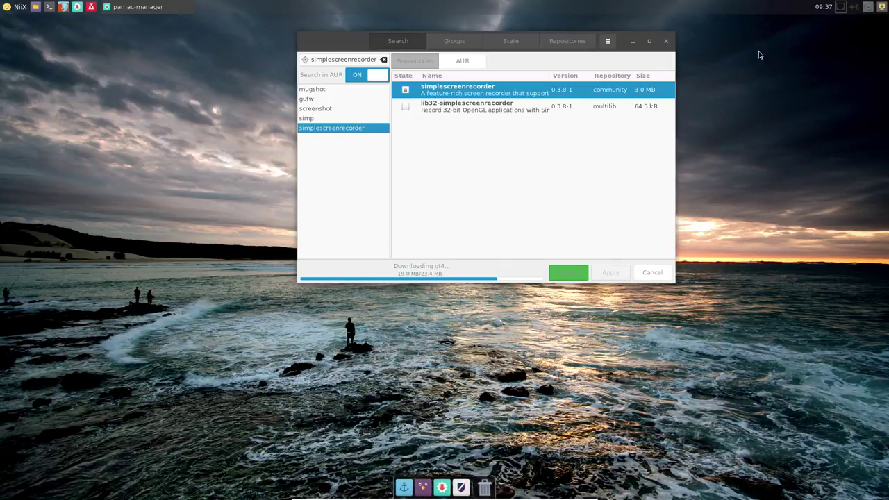
Step: Open the Appearance settings from the Whisker Menu, try the Numix-Frost-Light style and reselect Numix-Frost
{"action": "left_click", "coordinate": [16, 7]}
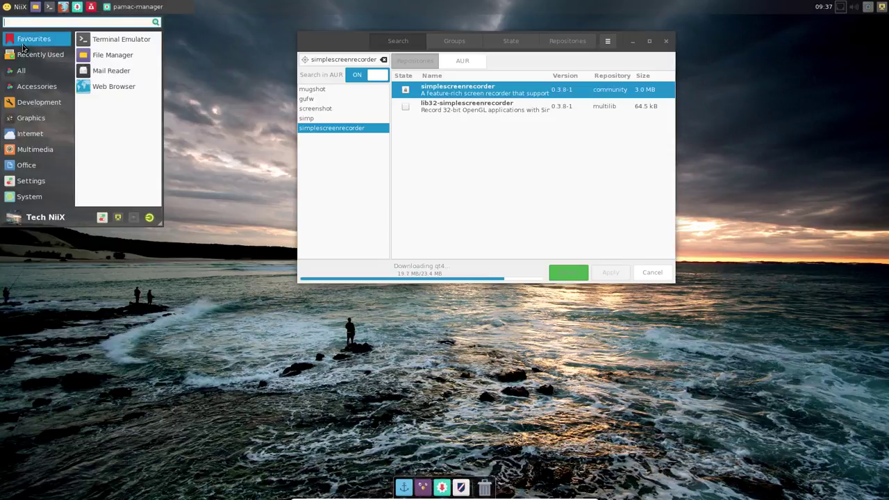
{"action": "left_click", "coordinate": [28, 85]}
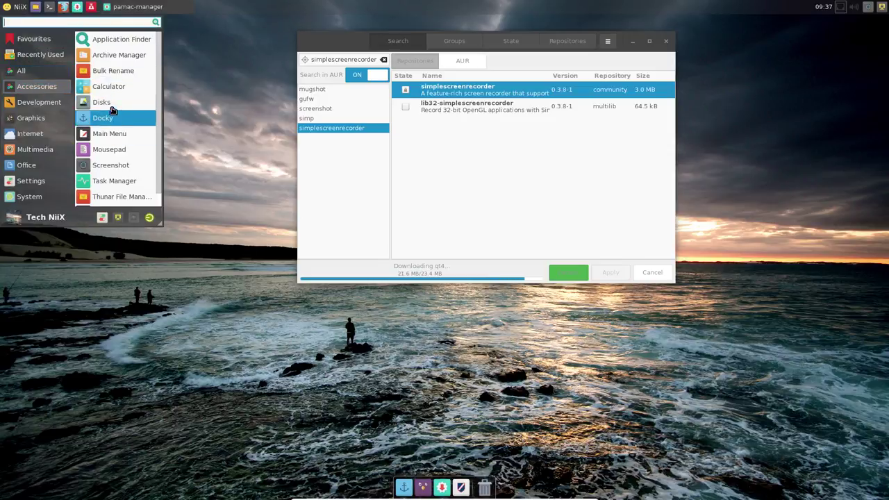
{"action": "left_click", "coordinate": [21, 70]}
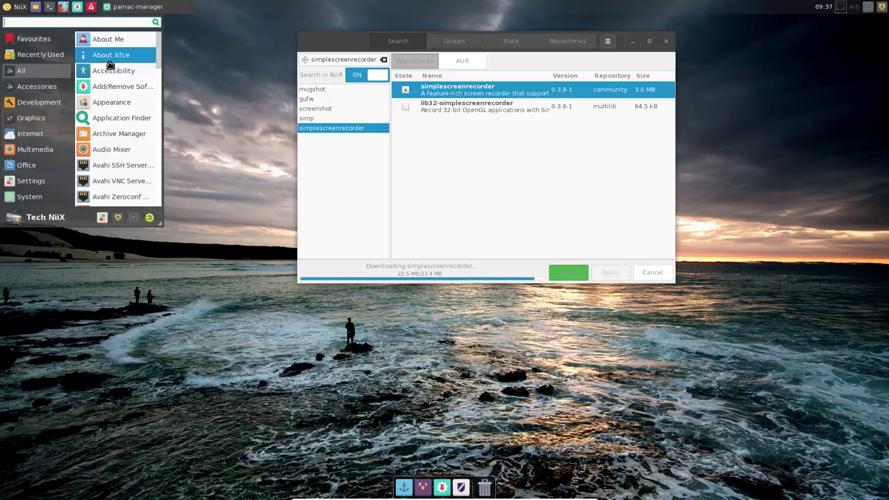
{"action": "left_click", "coordinate": [111, 102]}
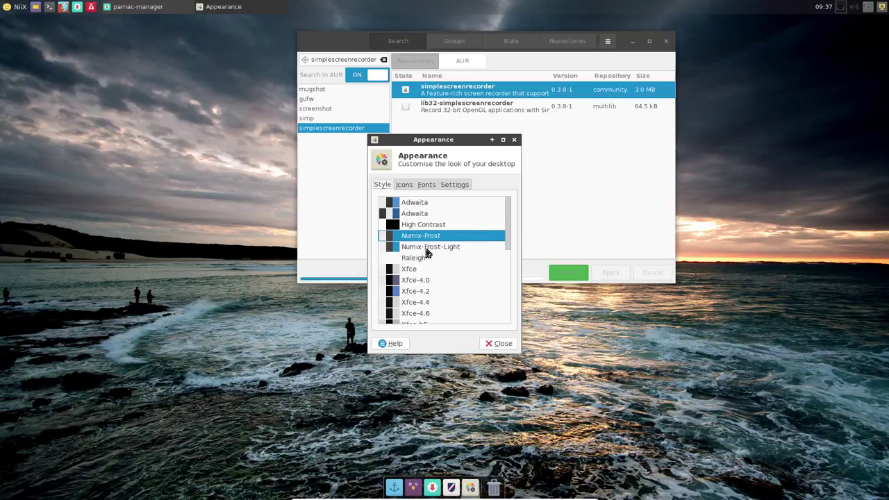
{"action": "left_click", "coordinate": [426, 248]}
{"action": "left_click", "coordinate": [426, 236]}
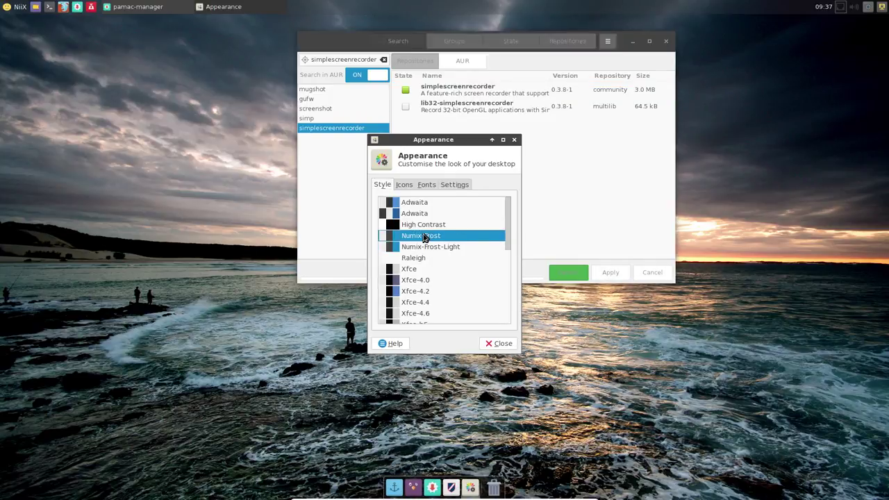
Step: Compare the Numix-Square and Numix-Square-Light icon themes, set Numix-Square, and close the Appearance settings
{"action": "left_click", "coordinate": [405, 185]}
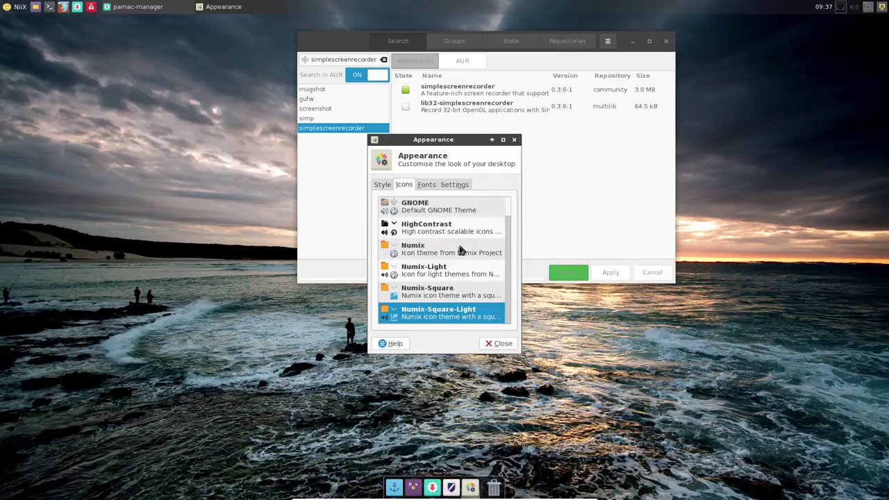
{"action": "left_click", "coordinate": [442, 298]}
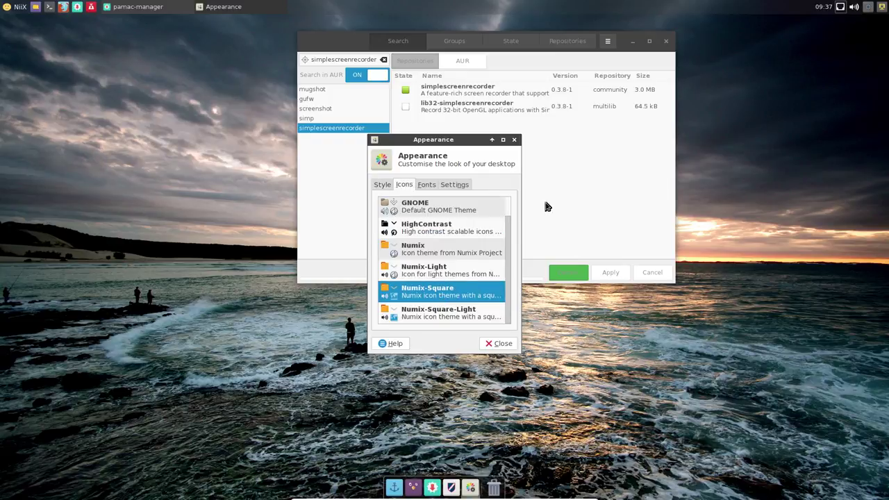
{"action": "left_click", "coordinate": [443, 314]}
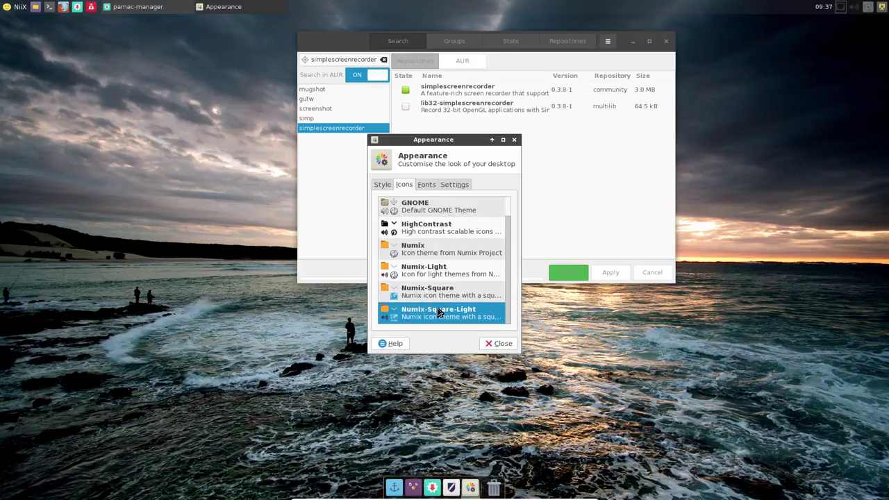
{"action": "left_click", "coordinate": [437, 301]}
{"action": "left_click", "coordinate": [494, 344]}
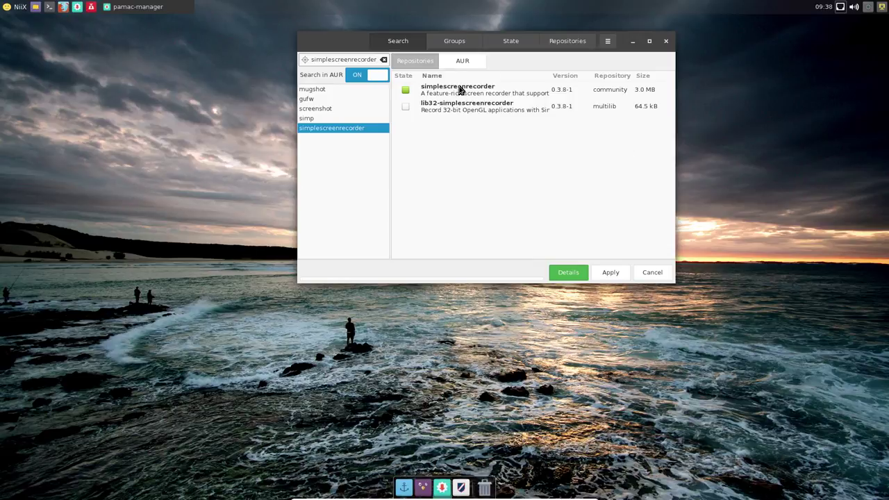
Step: Find SimpleScreenRecorder among the Multimedia applications in the Whisker Menu and add it to the panel
{"action": "left_click", "coordinate": [17, 7]}
{"action": "mouse_move", "coordinate": [38, 149]}
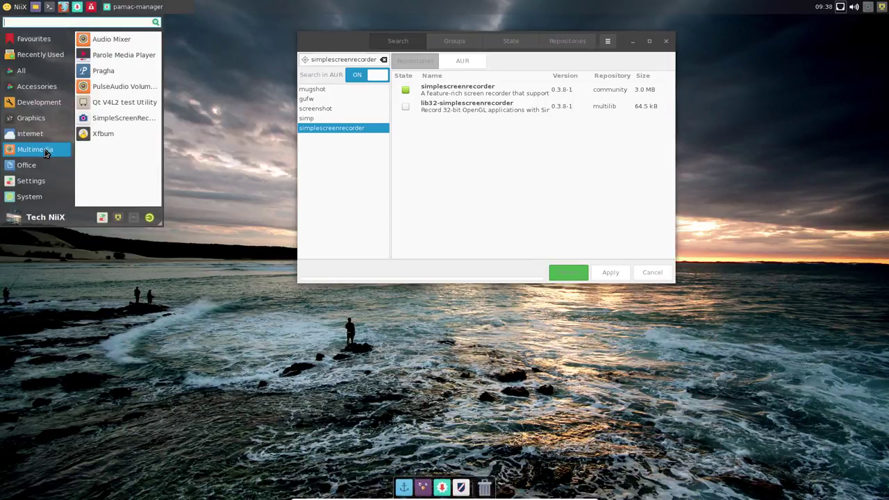
{"action": "right_click", "coordinate": [116, 120]}
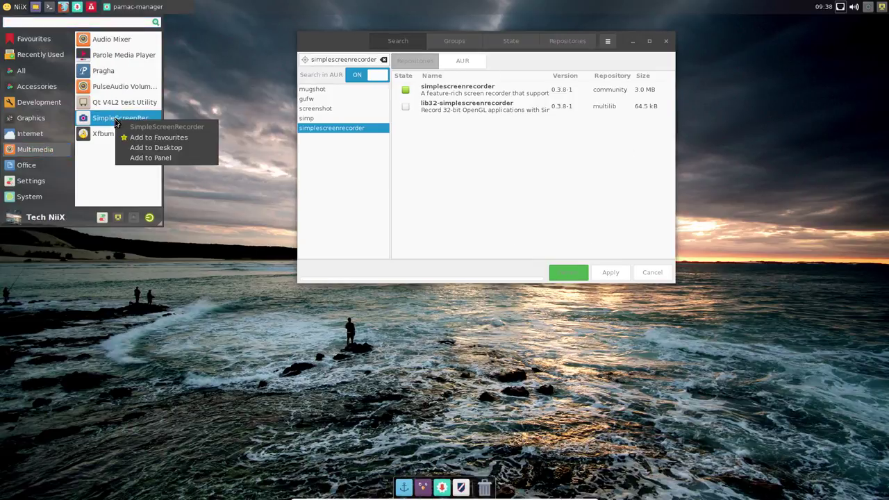
{"action": "left_click", "coordinate": [150, 157]}
{"action": "right_click", "coordinate": [877, 7]}
{"action": "left_click", "coordinate": [853, 42]}
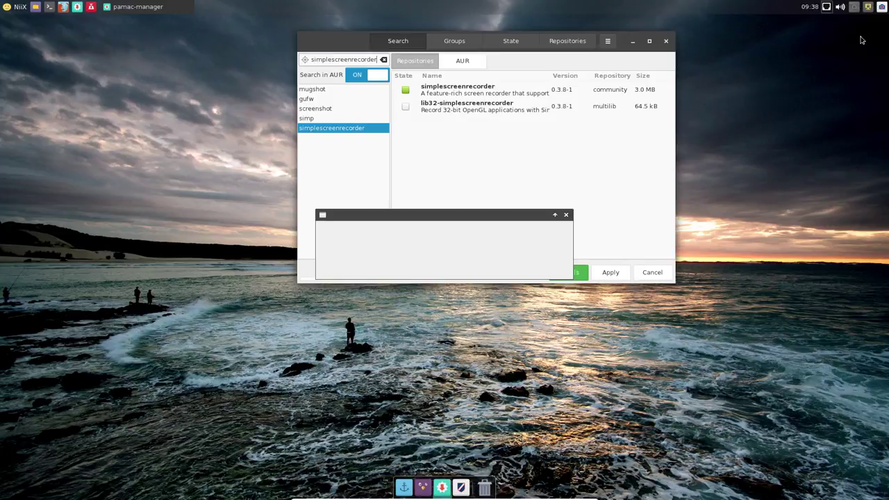
{"action": "left_click", "coordinate": [498, 266]}
Step: Move the SimpleScreenRecorder launcher to between the Audio Mixer and the Screenshot launcher, and close the package manager
{"action": "right_click", "coordinate": [881, 9]}
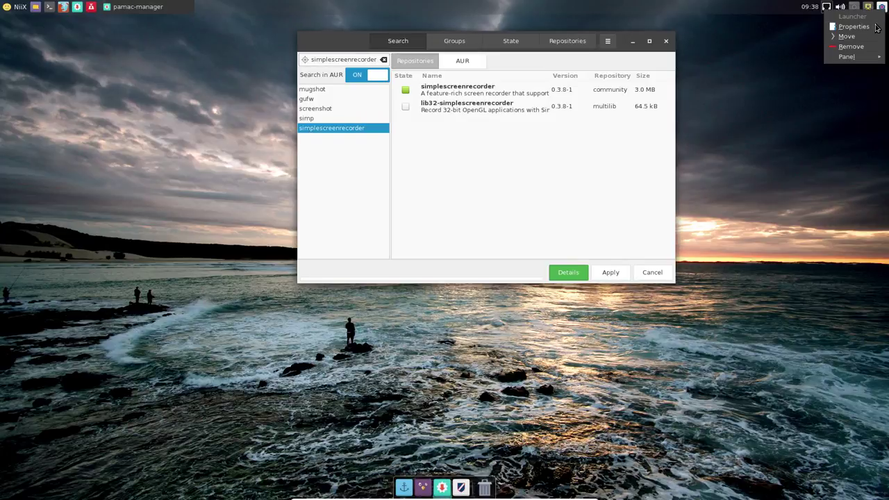
{"action": "left_click", "coordinate": [853, 35]}
{"action": "left_click", "coordinate": [854, 21]}
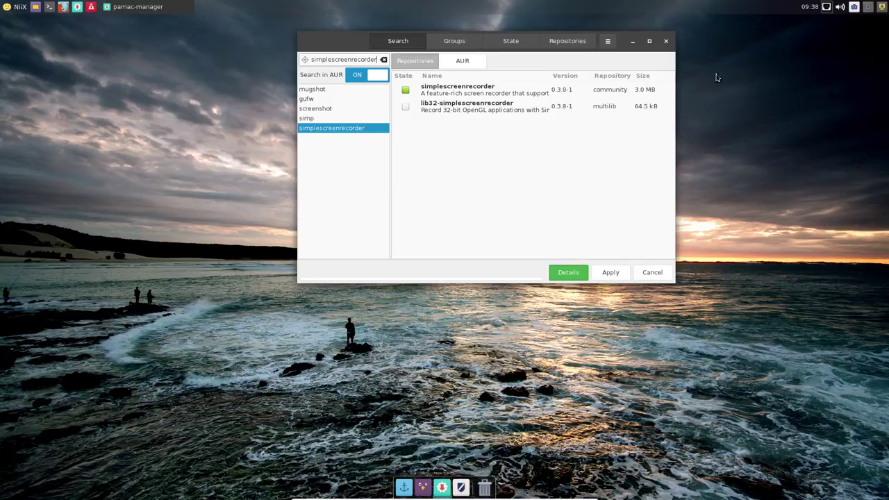
{"action": "left_click", "coordinate": [667, 41]}
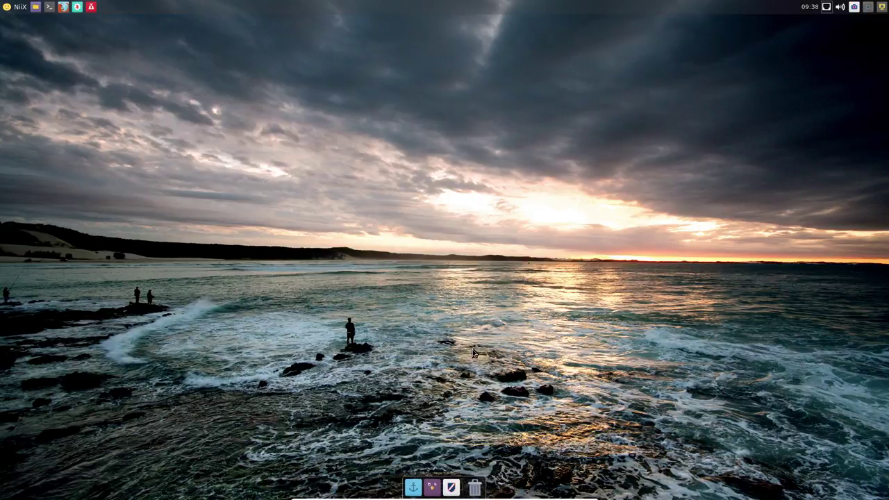
Step: Add Ristretto Image Viewer from the Graphics applications to the dock, next to the Pidgin launcher
{"action": "left_click", "coordinate": [23, 9]}
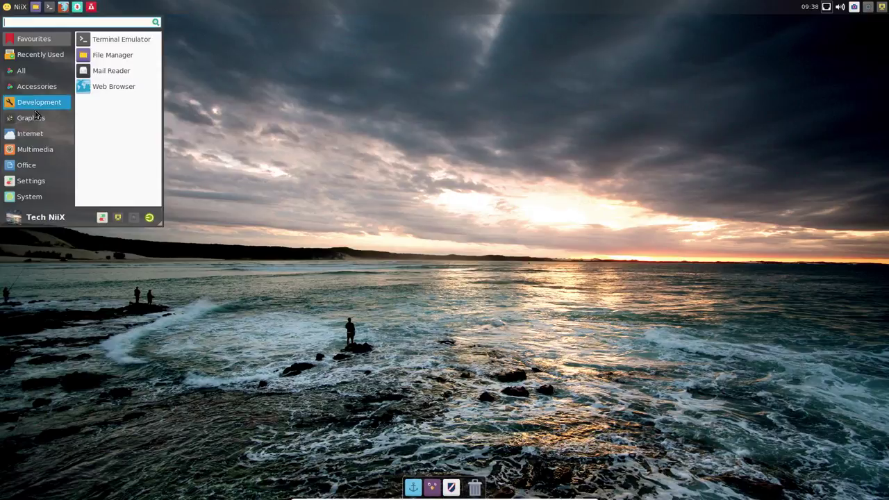
{"action": "left_click", "coordinate": [36, 122]}
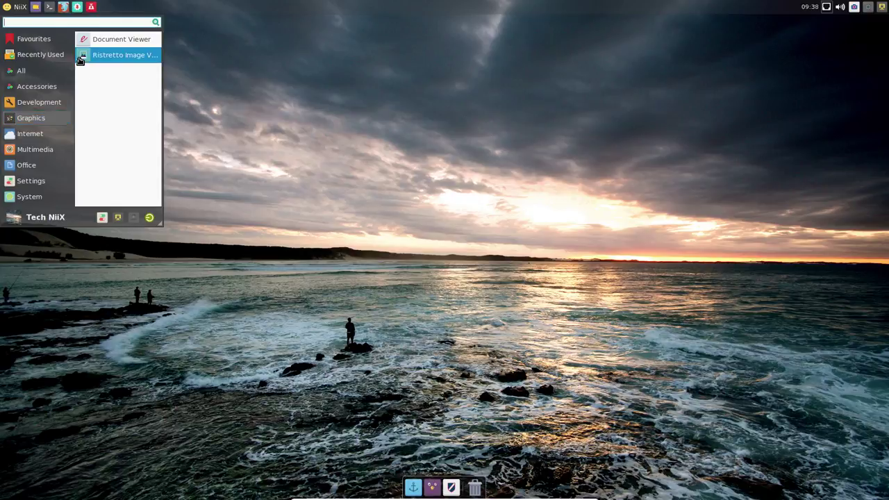
{"action": "left_click_drag", "start_coordinate": [118, 55], "coordinate": [428, 490]}
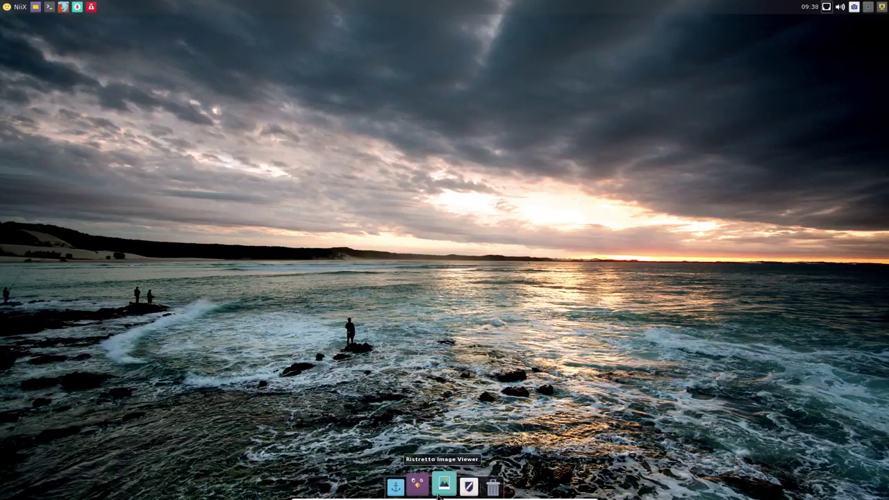
Step: Test the dock launchers for Image Viewer, Firewall Configuration and Pidgin, cancelling the authentication and closing the opened windows
{"action": "left_click", "coordinate": [425, 488]}
{"action": "left_click", "coordinate": [451, 486]}
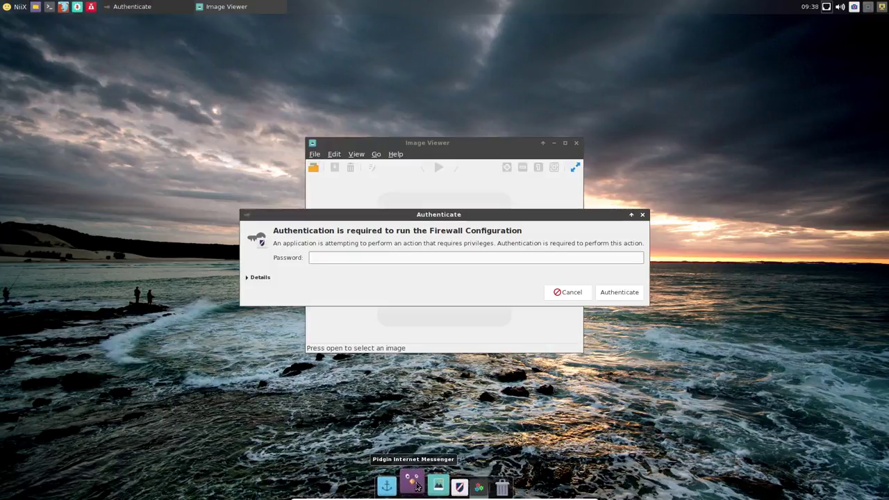
{"action": "left_click", "coordinate": [564, 294]}
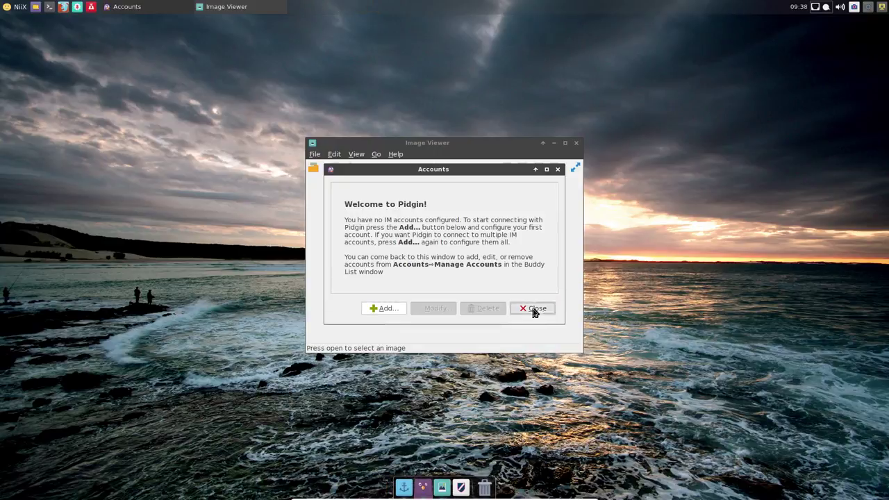
{"action": "left_click", "coordinate": [532, 309]}
{"action": "left_click", "coordinate": [576, 142]}
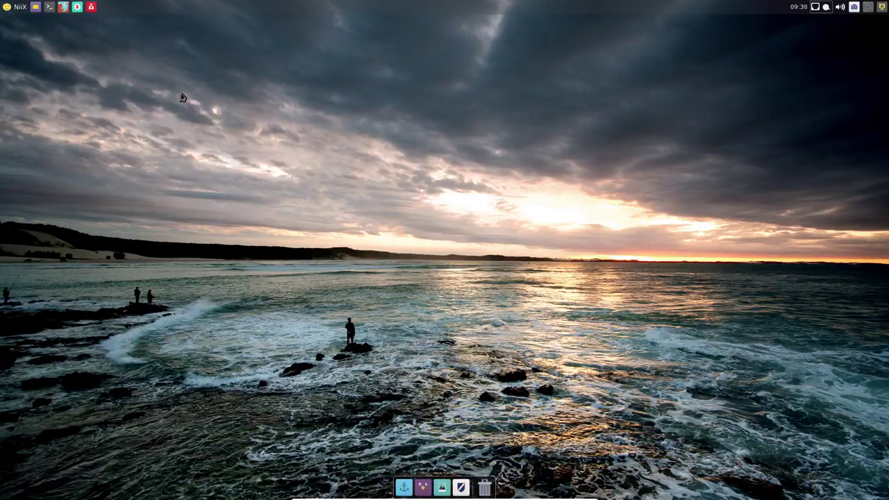
Step: Test the Firefox launcher on the panel and close the browser window it opens
{"action": "left_click", "coordinate": [63, 7]}
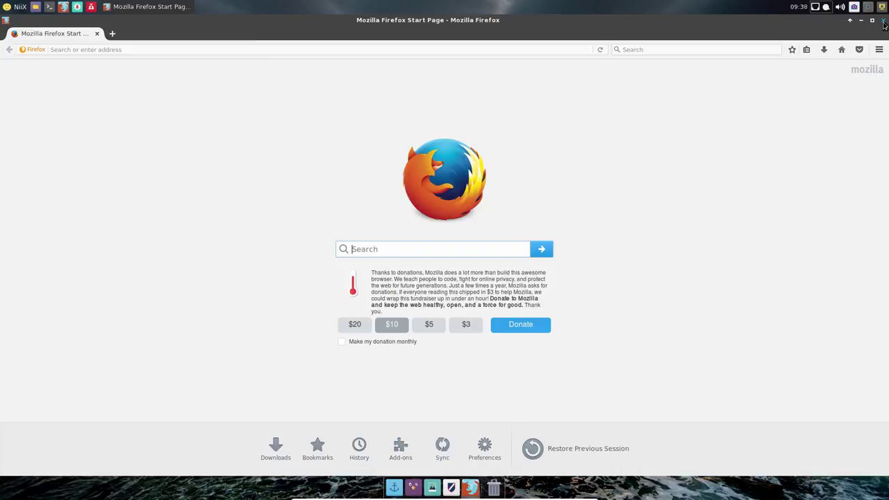
{"action": "left_click", "coordinate": [884, 23]}
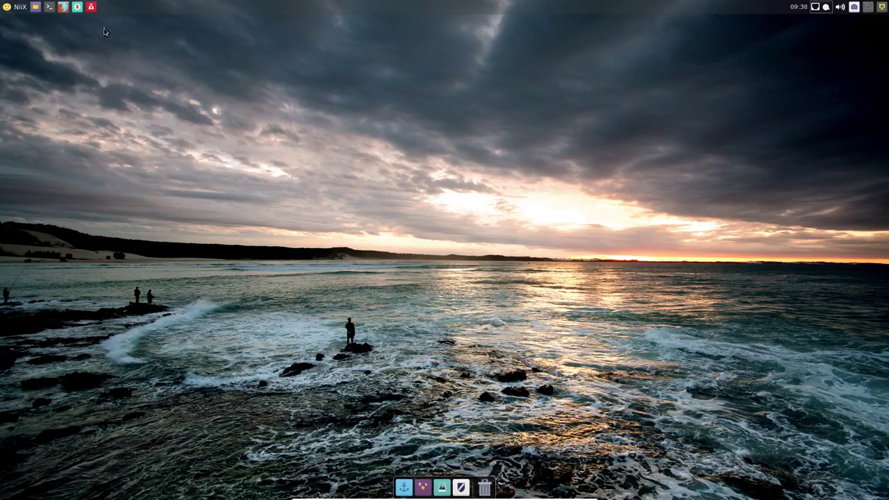
Step: Open a terminal, move its window to the middle of the desktop, and write "thats how easy it is to customize XFCE :)" at the prompt
{"action": "left_click", "coordinate": [50, 7]}
{"action": "left_click_drag", "start_coordinate": [208, 19], "coordinate": [417, 168]}
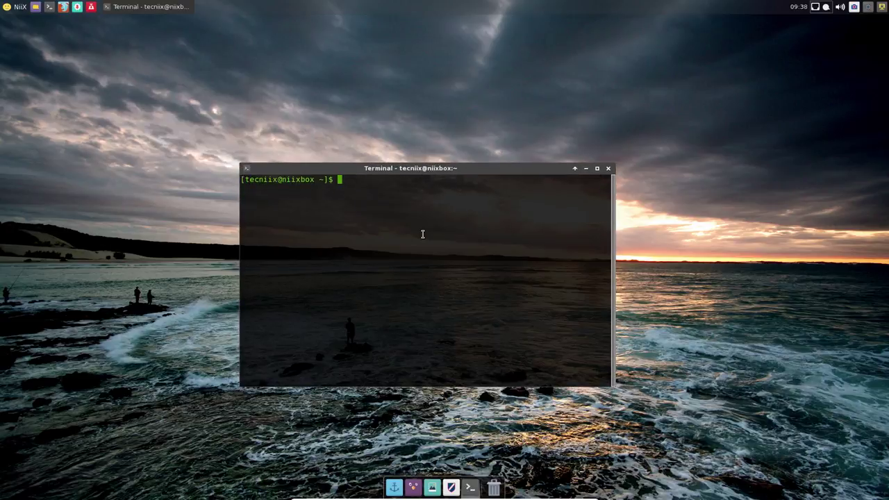
{"action": "type", "text": "thats how easy it is to custo"}
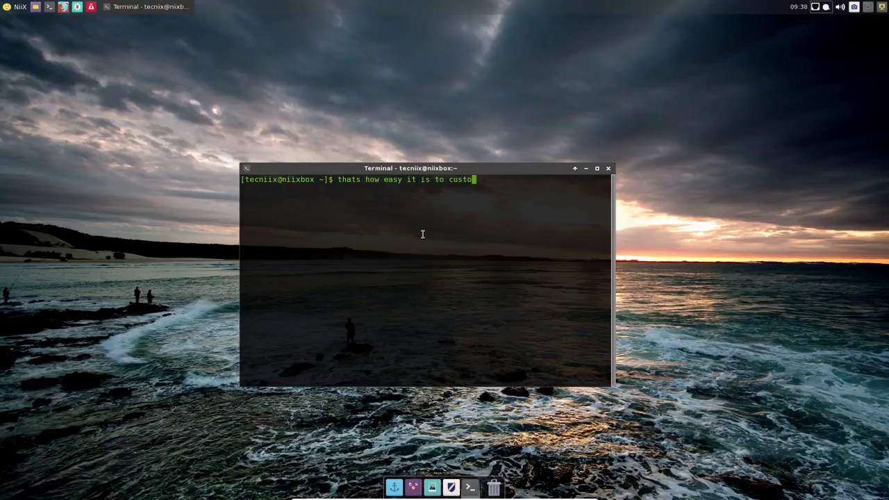
{"action": "type", "text": "mi"}
{"action": "type", "text": "se"}
{"action": "key", "text": "BackSpace"}
{"action": "key", "text": "BackSpace"}
{"action": "type", "text": "ze XFCE"}
Step: Take the Linux Clone virtual machine out of full-screen mode to return to the host desktop
{"action": "mouse_move", "coordinate": [494, 496]}
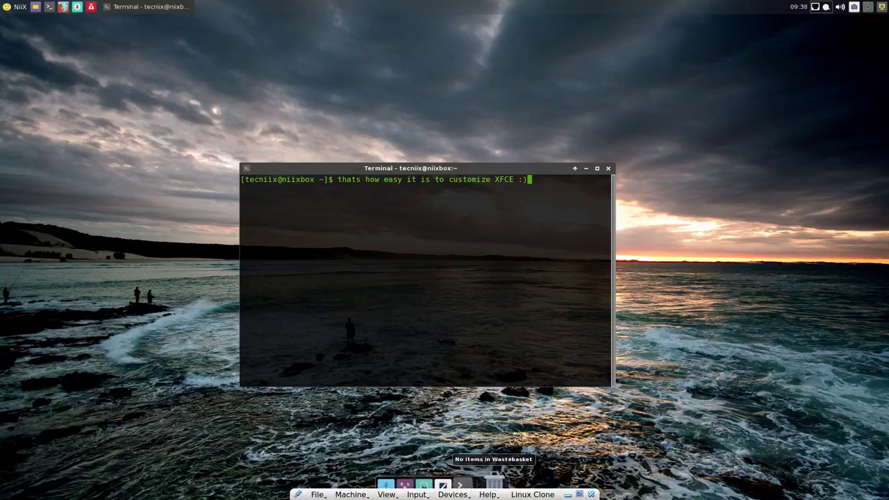
{"action": "left_click", "coordinate": [580, 494]}
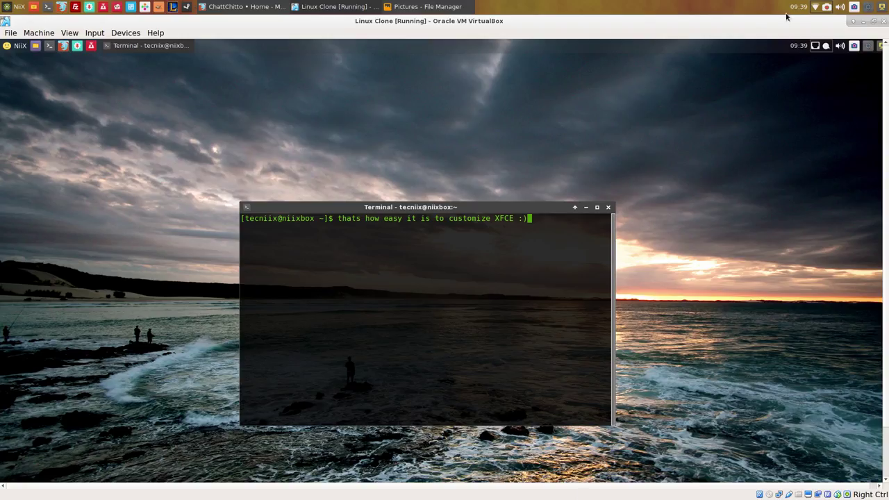